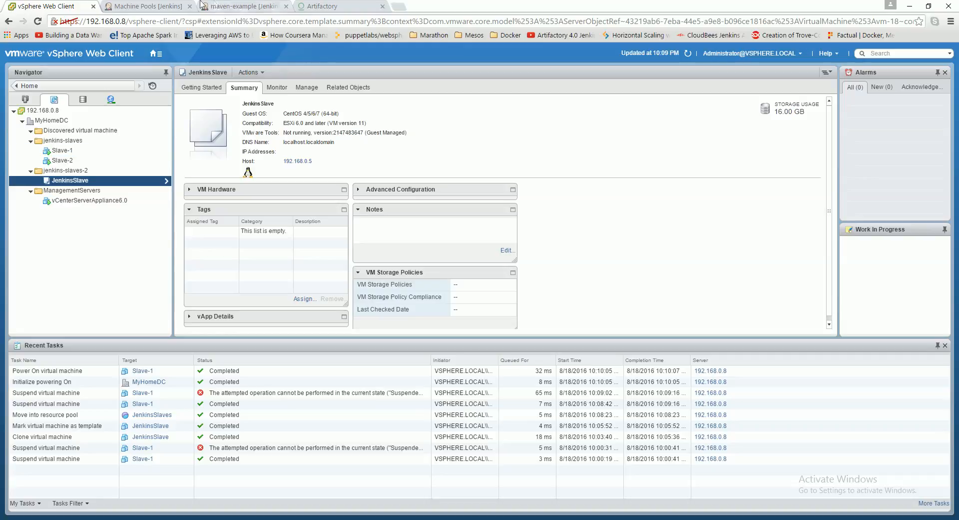
- Bring both Jenkins browser tabs to the Operations Center dashboard from the vCenterServer and maven-example pages
click(170, 6)
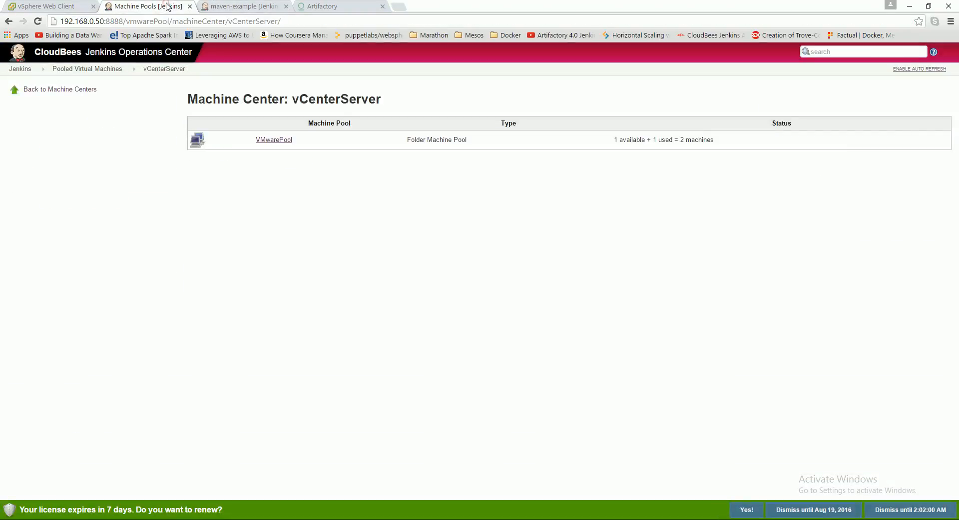
click(20, 69)
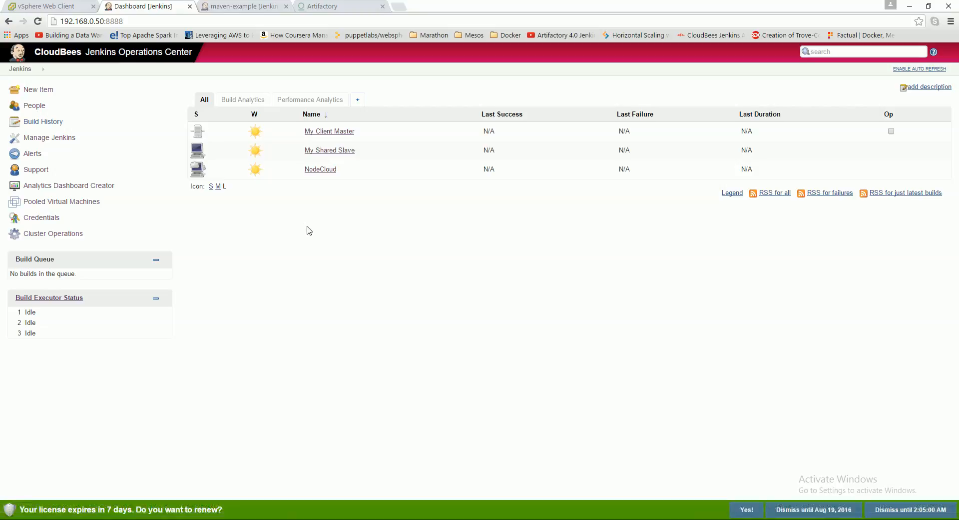
click(231, 9)
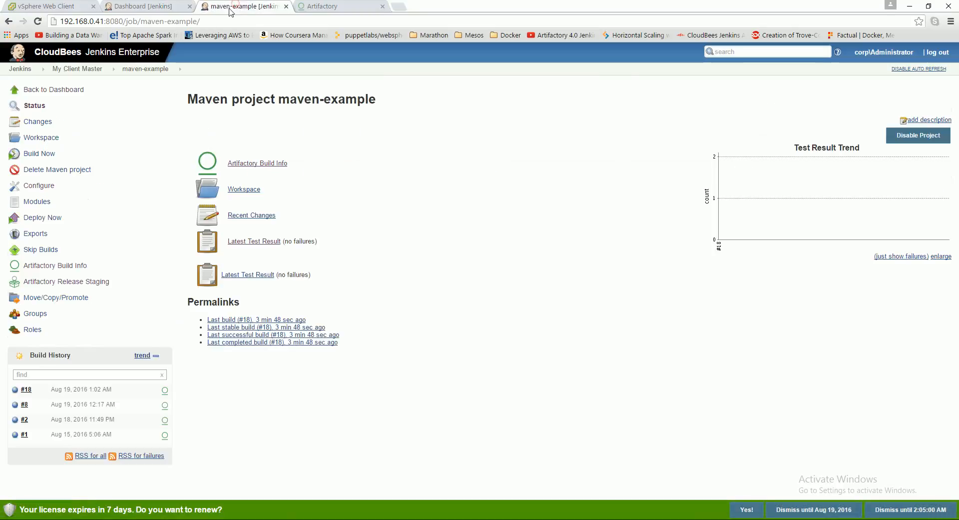
click(27, 68)
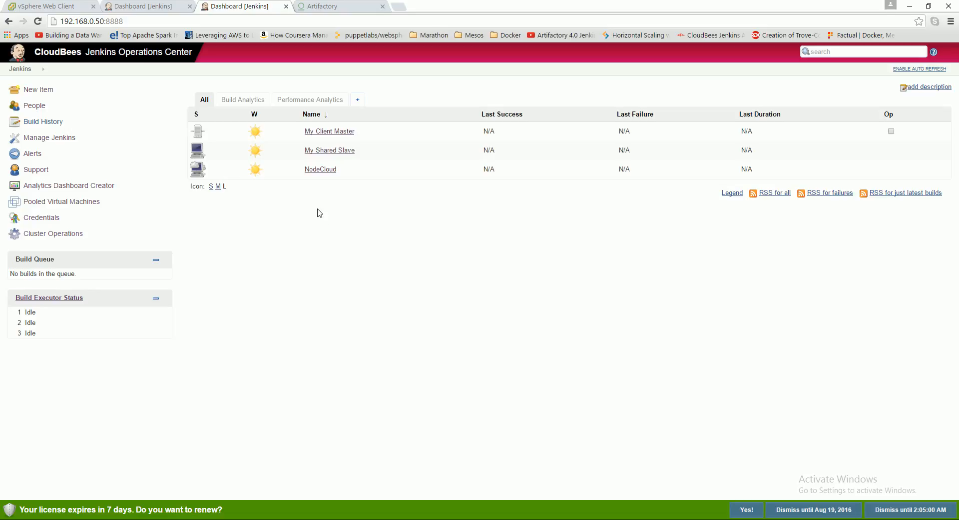
- Switch to VMware Workstation and review the consoles of the ESXi host, vCenter Server appliance and CloudBeesJenkinsEnterprise virtual machines
click(62, 5)
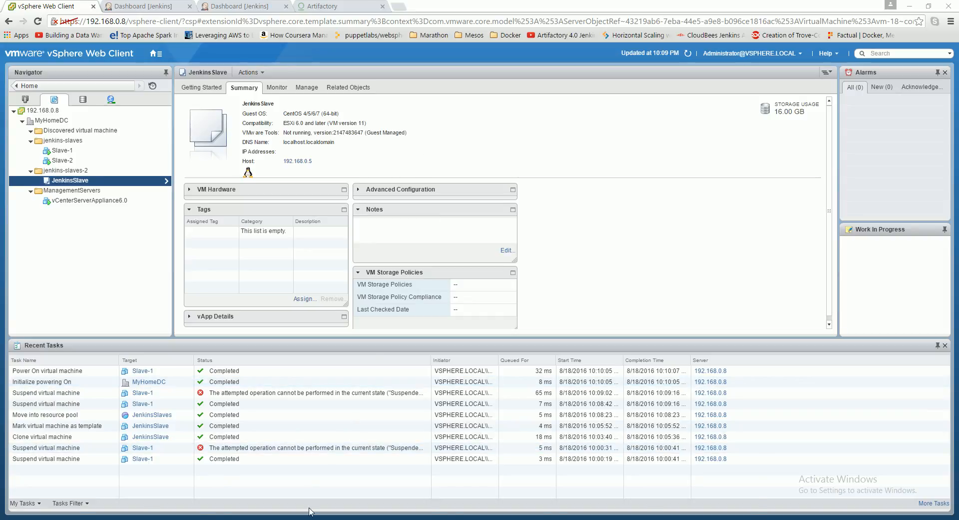
mouse_move(309, 511)
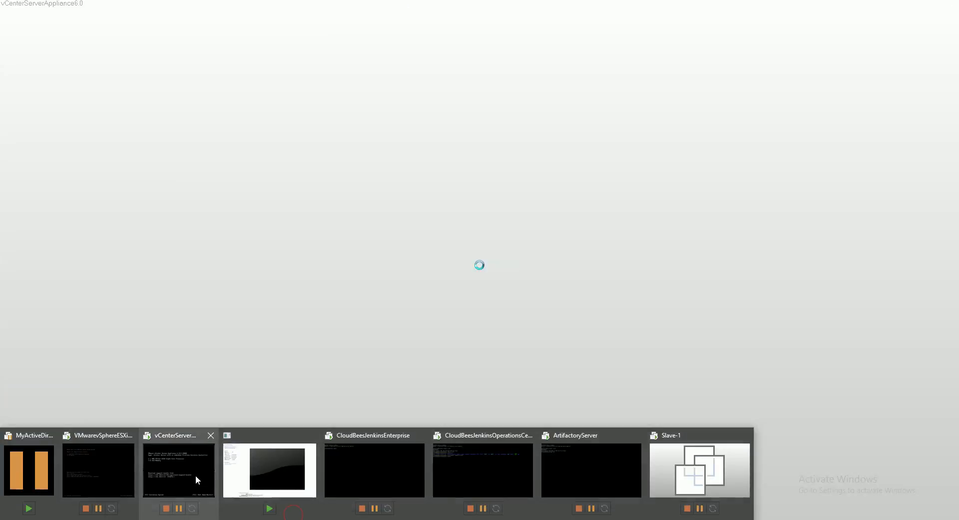
click(196, 475)
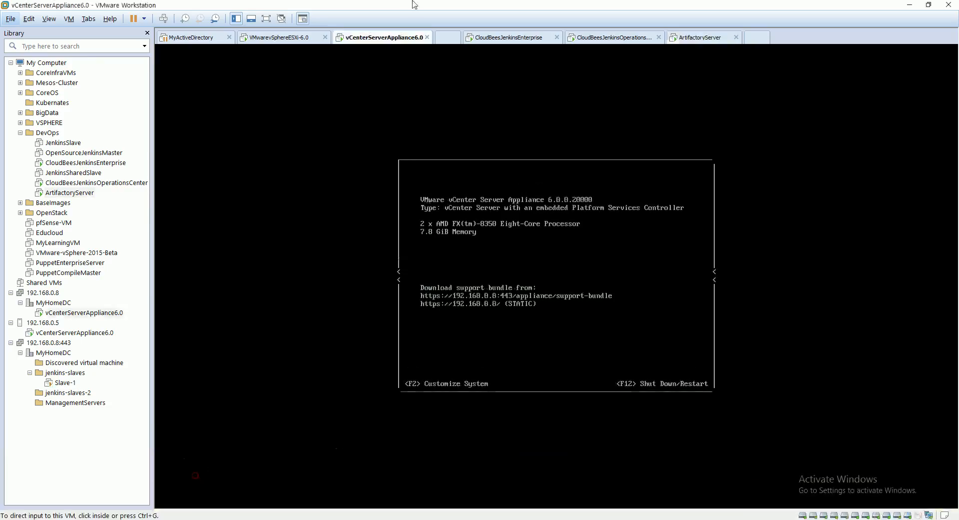
click(282, 37)
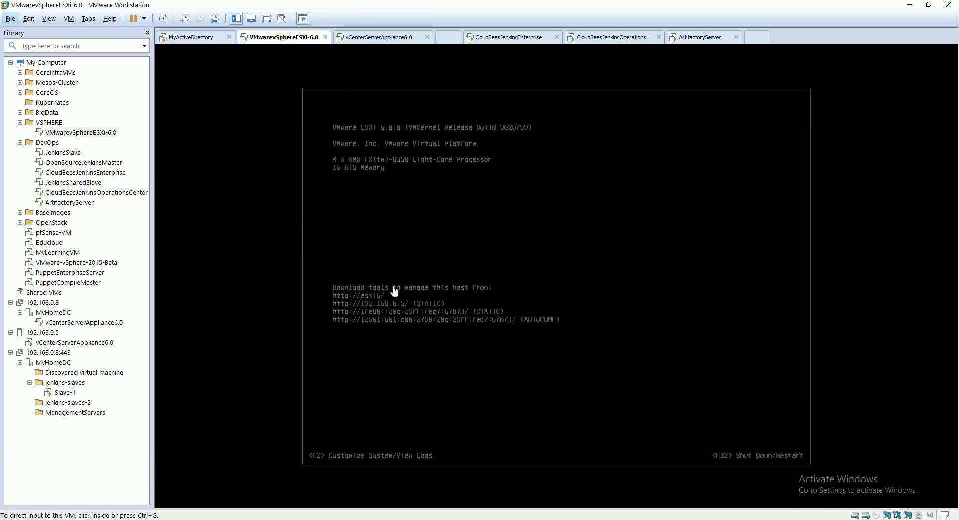
click(472, 291)
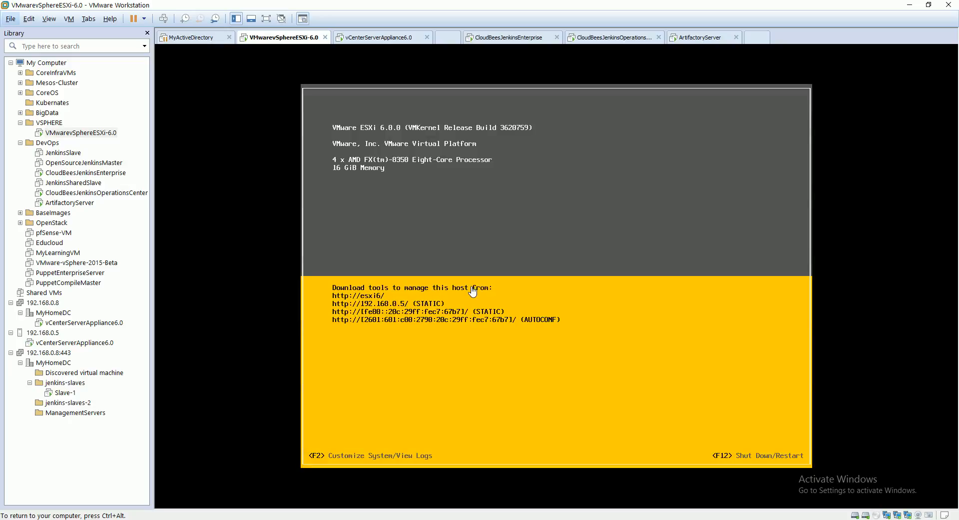
key(ctrl+alt)
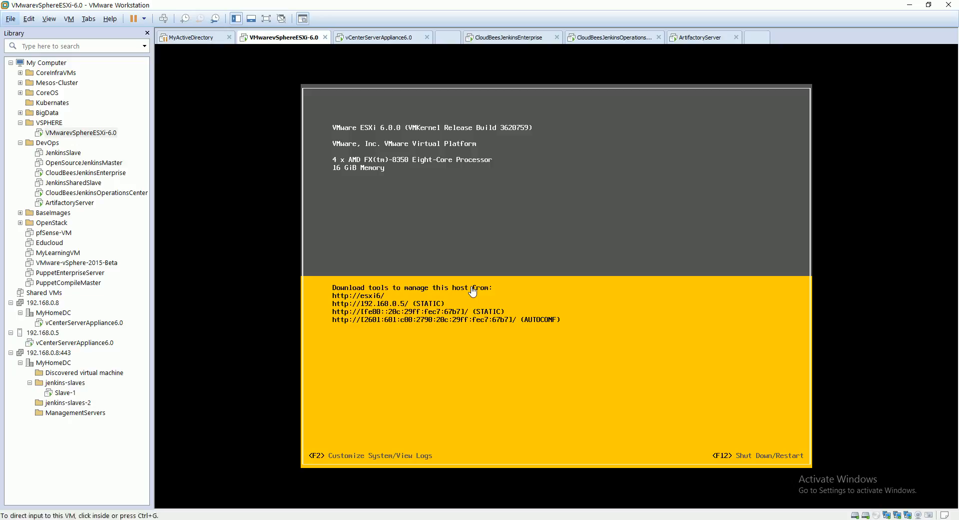
click(379, 39)
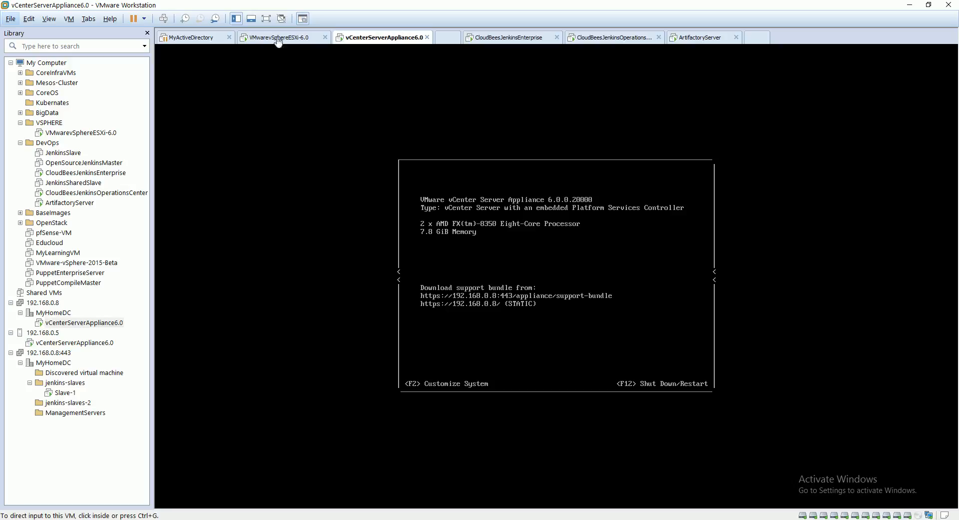
click(279, 39)
click(387, 37)
click(470, 285)
key(ctrl+alt)
click(511, 41)
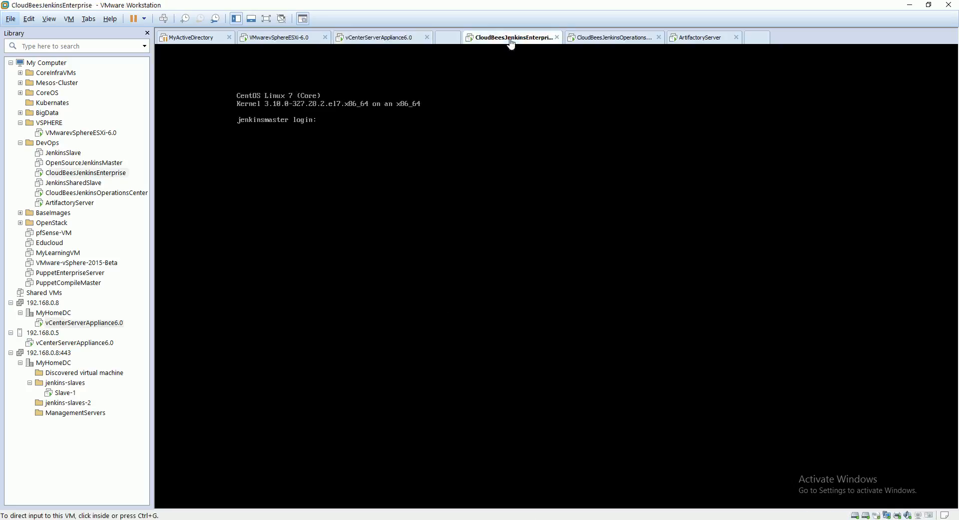
- Return to the vSphere Web Client, examine the actions available for the JenkinsSlave template, and view the Slave-1 summary
click(303, 514)
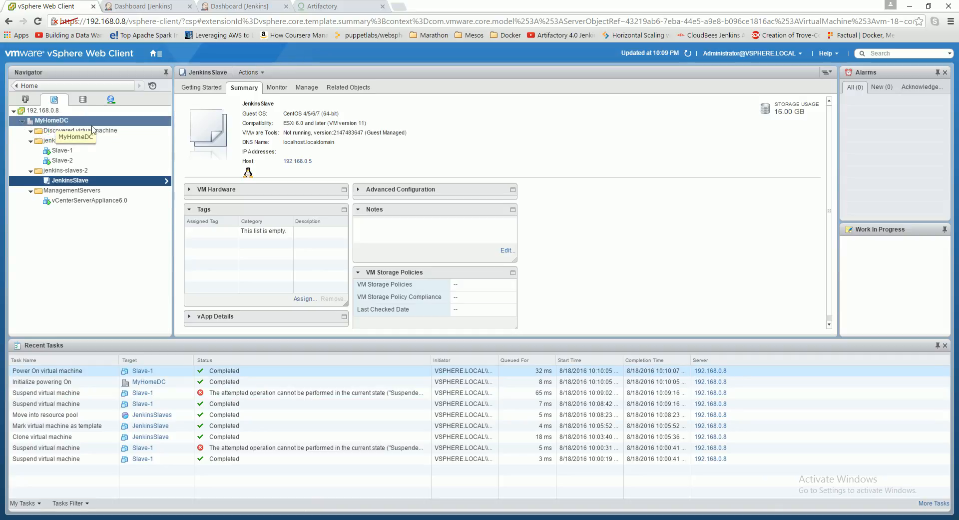
click(44, 111)
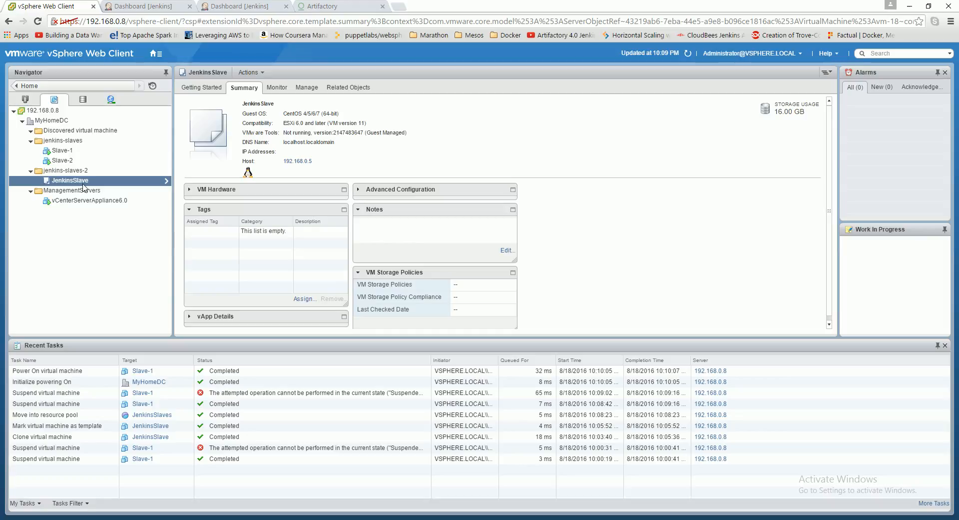
right_click(57, 183)
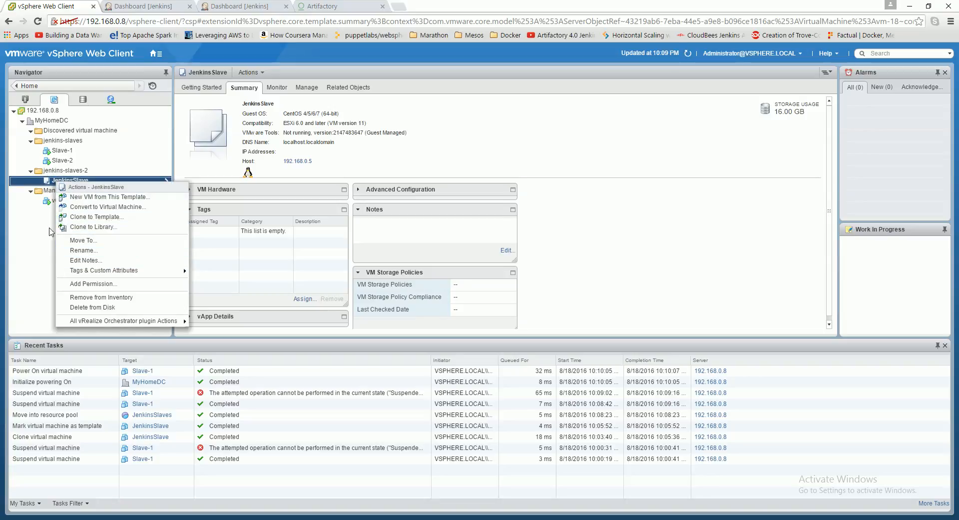
click(40, 229)
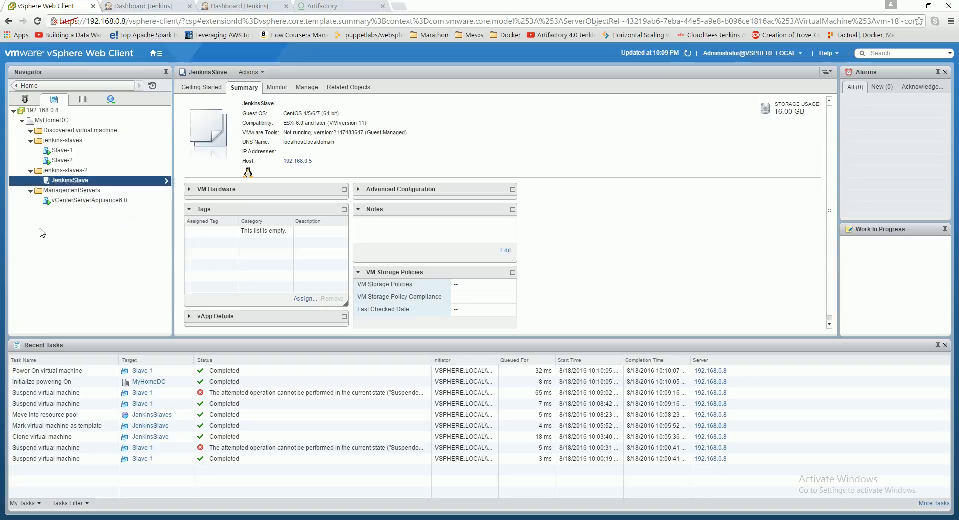
right_click(64, 183)
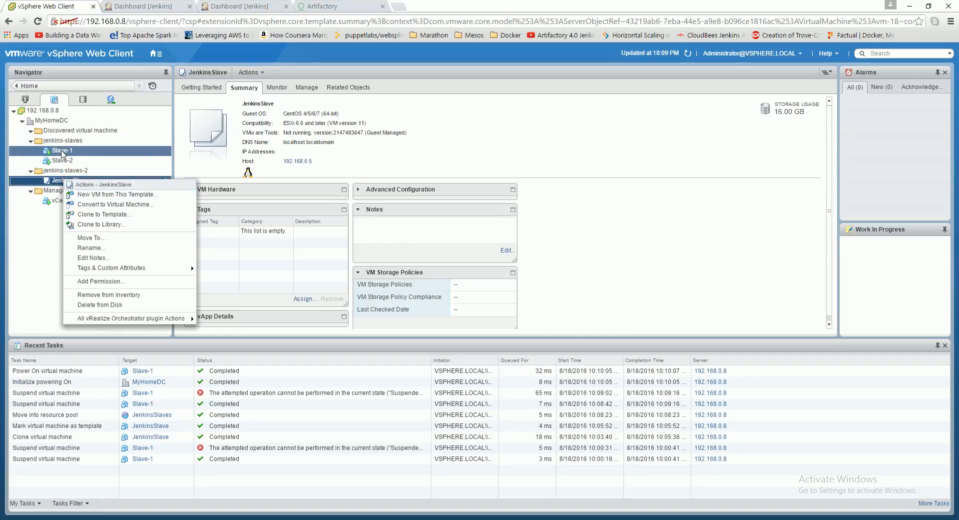
click(64, 152)
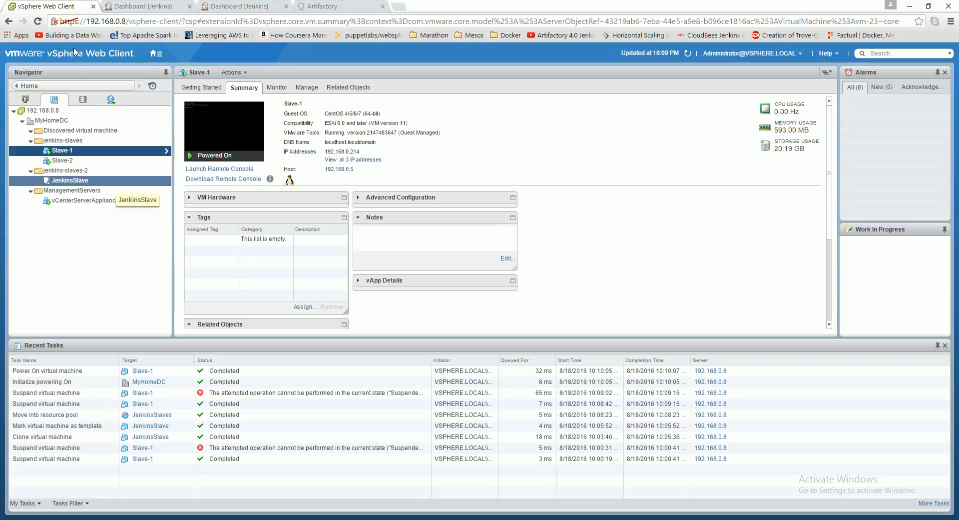
- Take the NodeCloud cloud off-line in Jenkins Operations Center and delete it
click(169, 5)
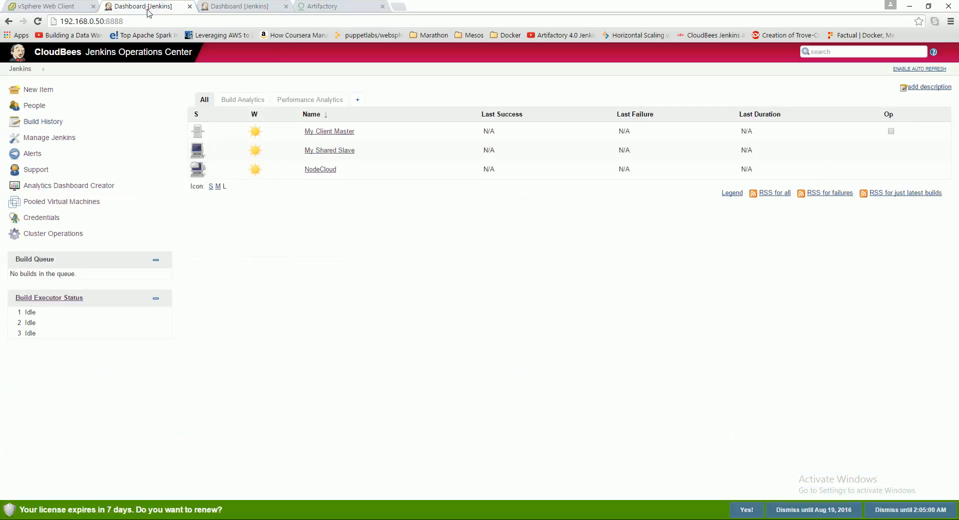
mouse_move(335, 170)
click(342, 172)
click(356, 217)
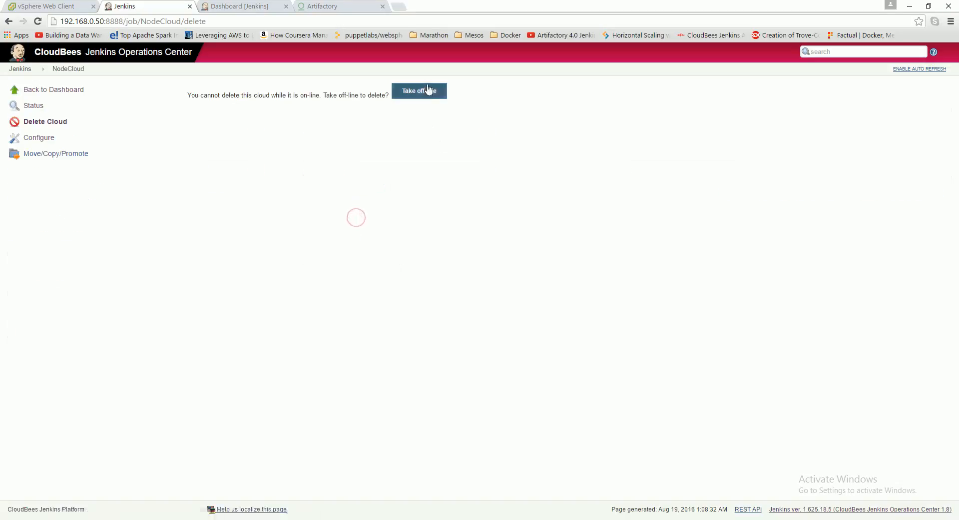
click(429, 90)
click(40, 122)
click(320, 95)
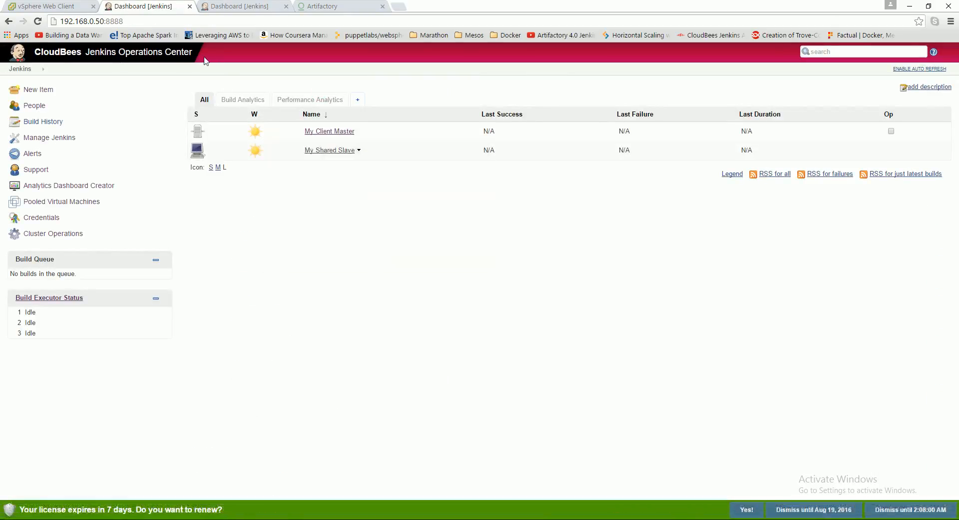
- Examine the machines in the VMwarePool of the vCenterServer machine center under Pooled Virtual Machines
click(48, 205)
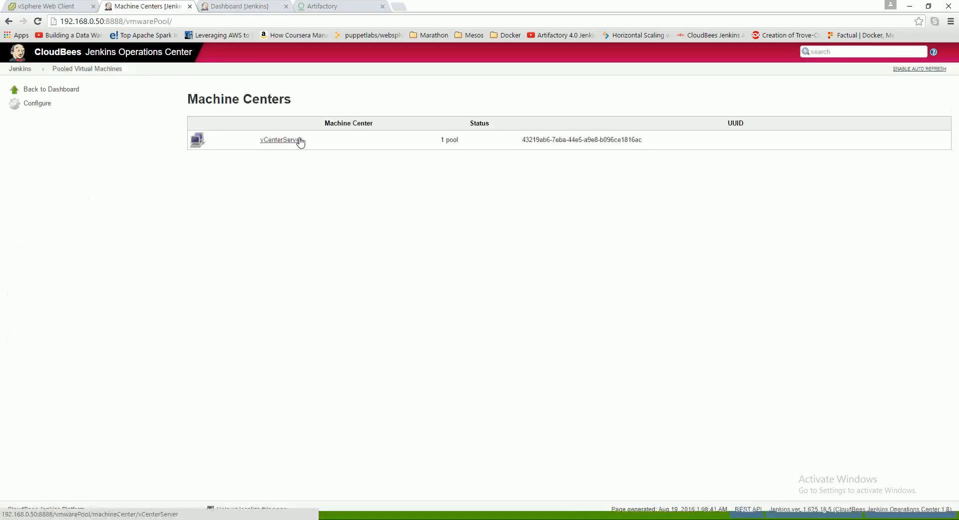
click(300, 142)
click(281, 140)
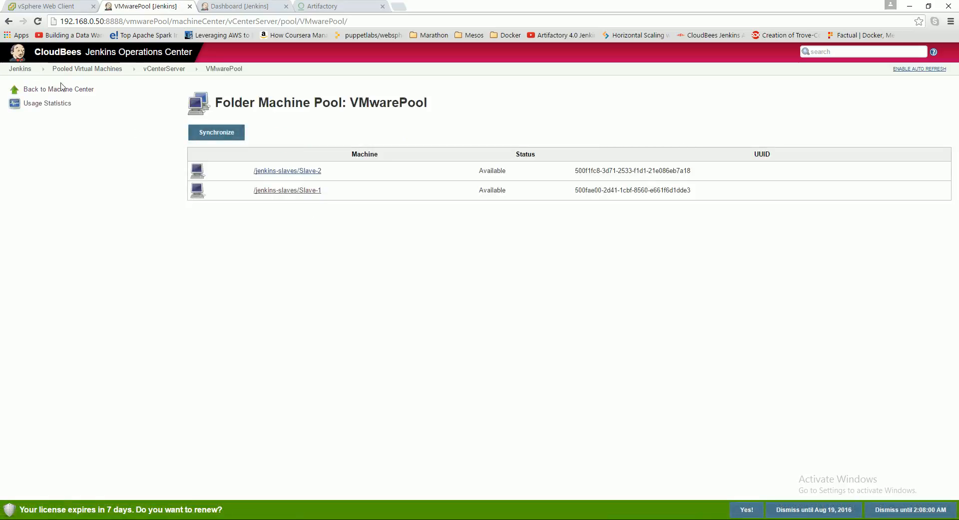
click(155, 69)
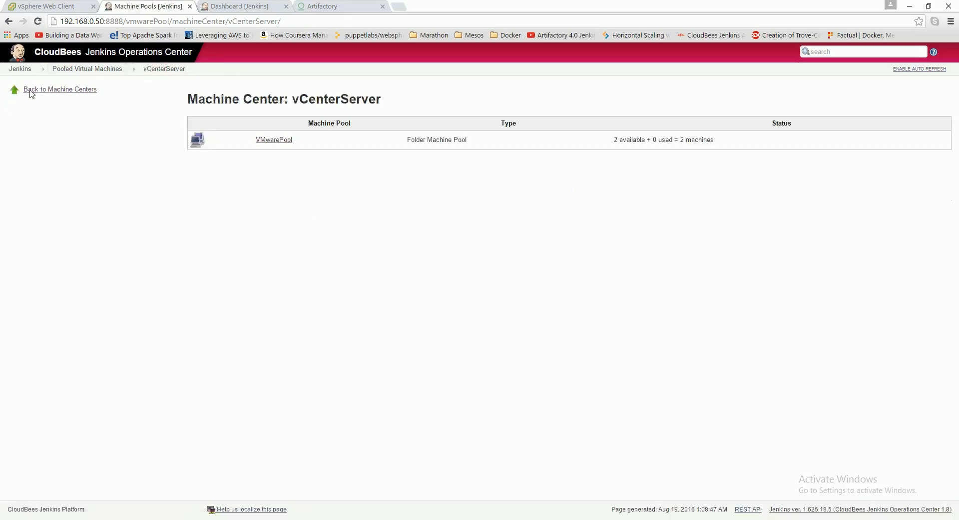
click(105, 68)
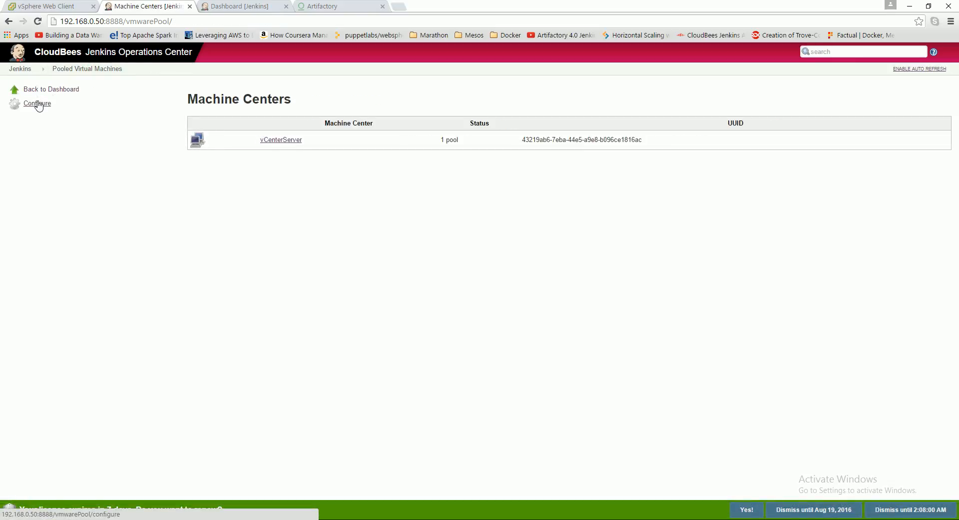
- Delete the VMwarePool machine pool and the vCenterServer machine center from the pooled virtual machine configuration and save
click(38, 104)
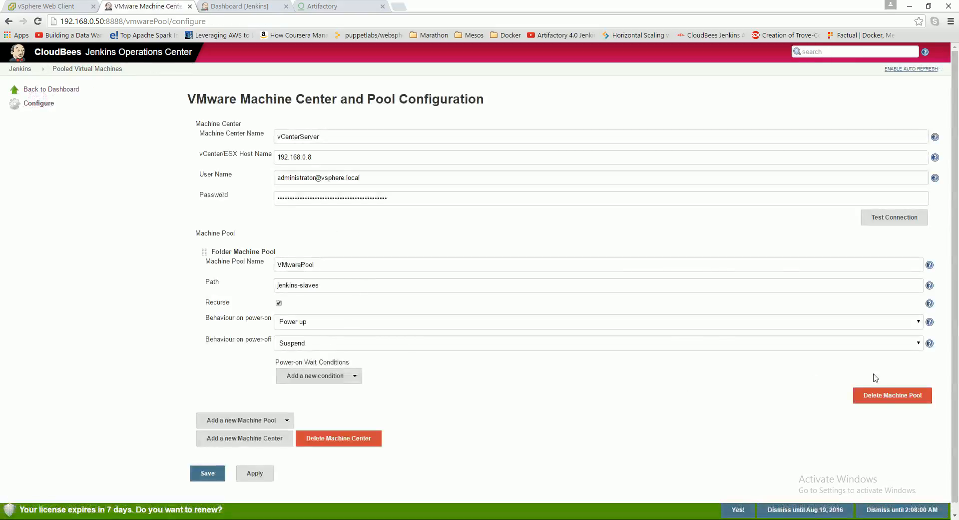
click(893, 395)
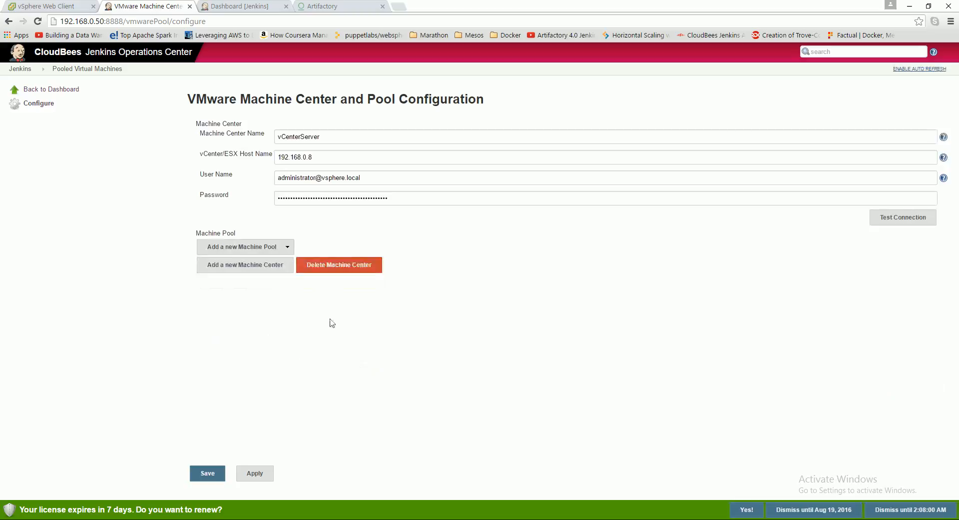
click(358, 265)
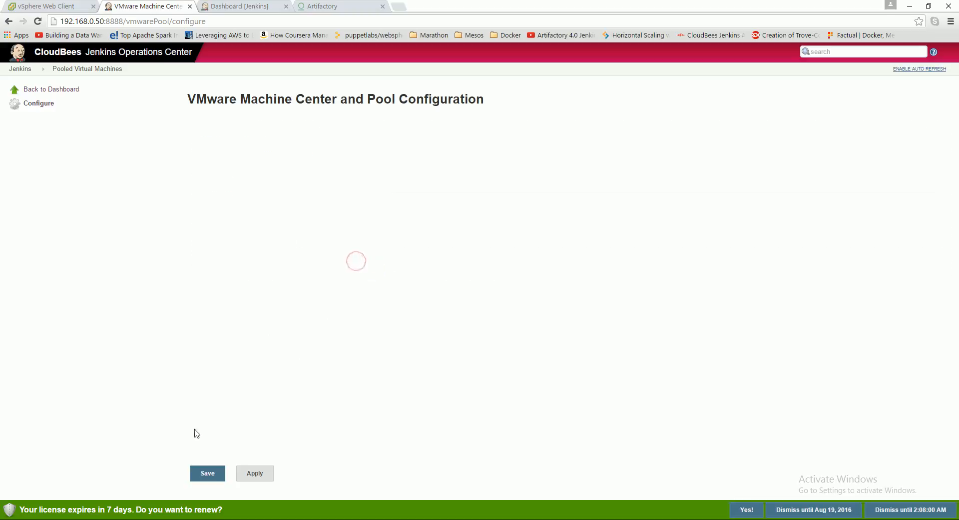
click(208, 474)
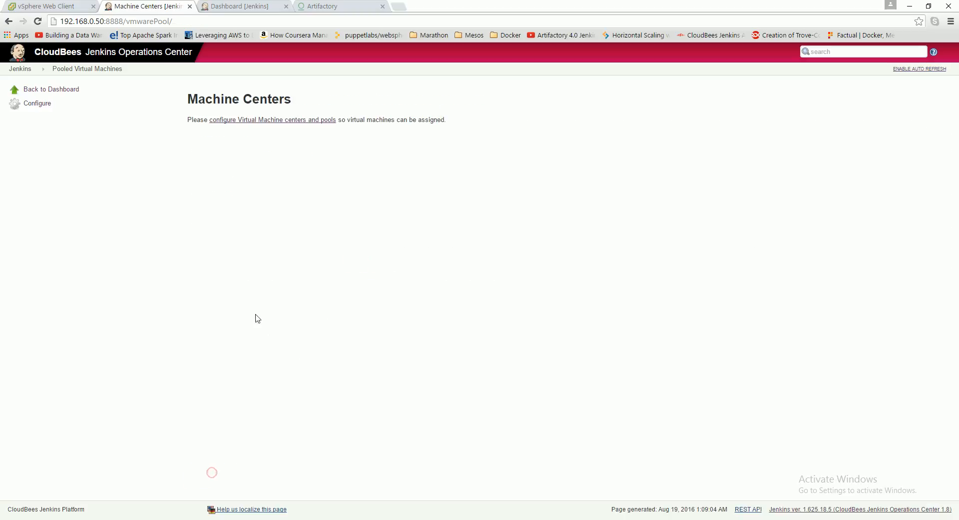
- Check the items on the Jenkins dashboard and review the slave virtual machines in the vSphere Web Client
click(20, 68)
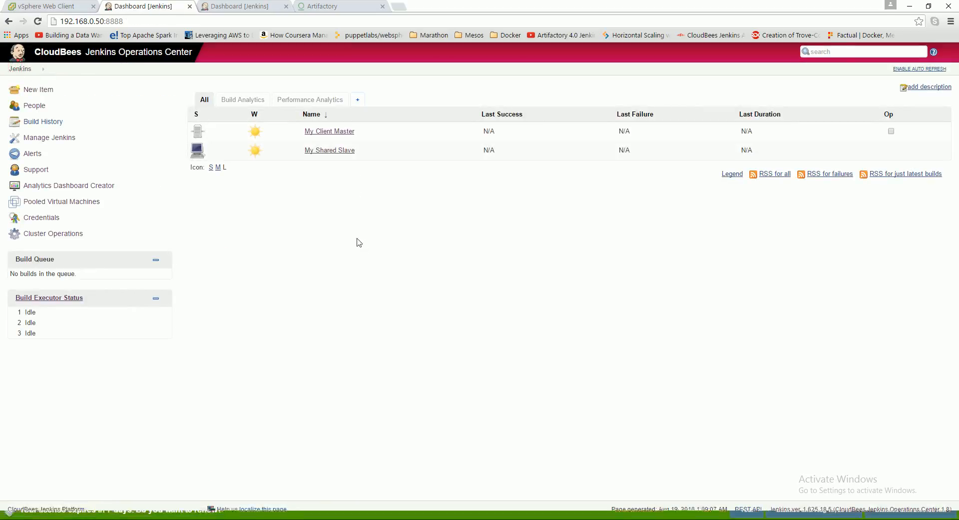
mouse_move(326, 154)
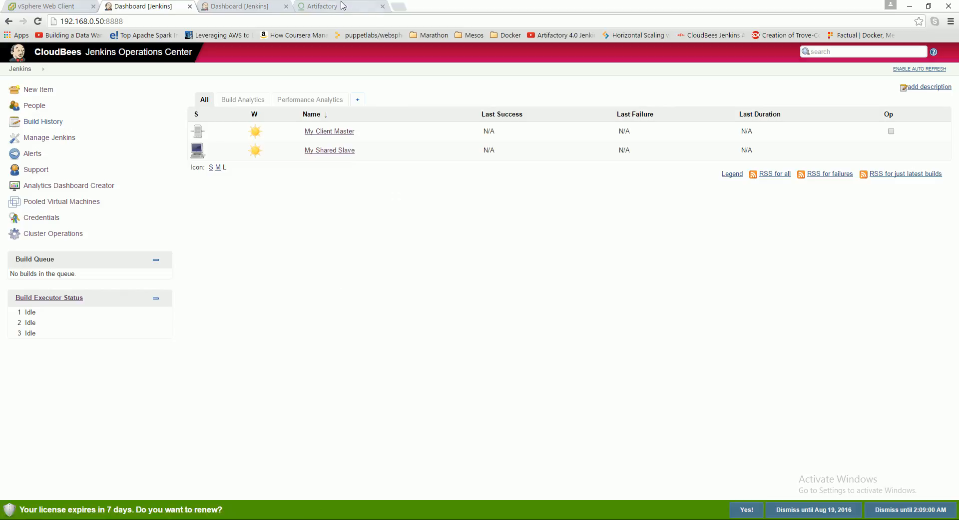
click(70, 6)
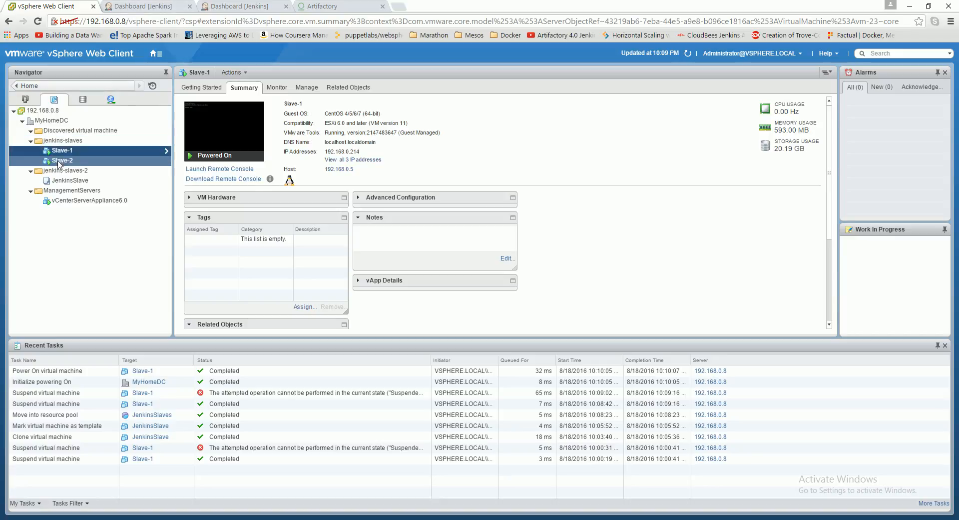
- Switch to Jenkins Operations Center and open the configuration of the pooled virtual machines
click(132, 5)
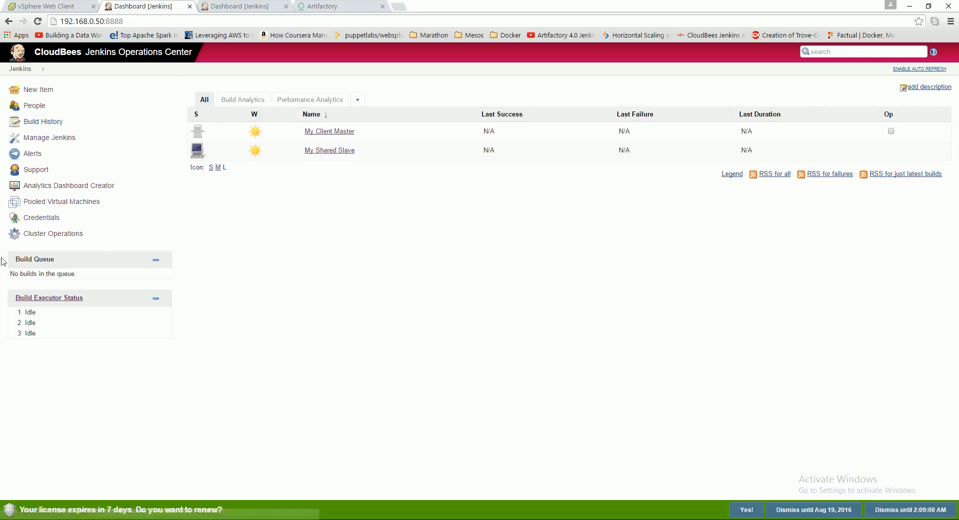
click(39, 205)
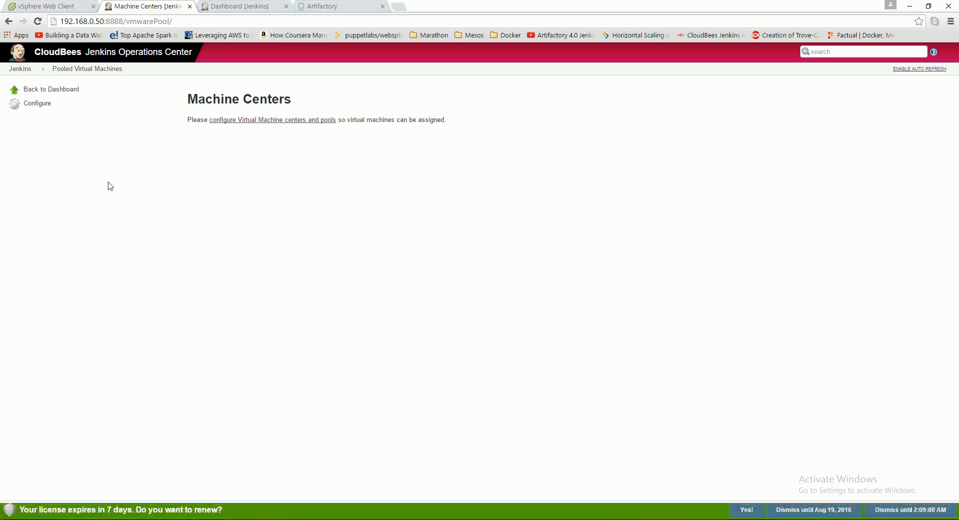
click(42, 109)
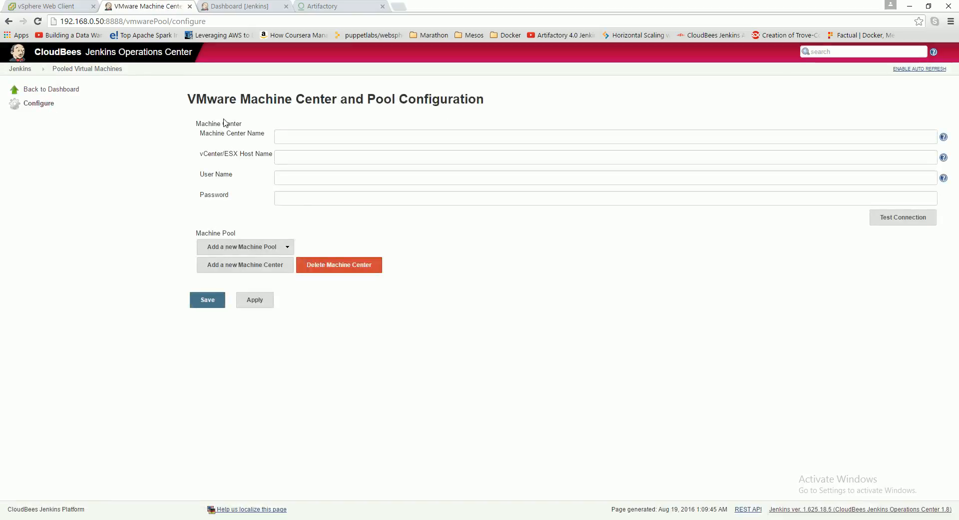
- Name the new machine center My vCenter Server
drag(204, 134, 266, 131)
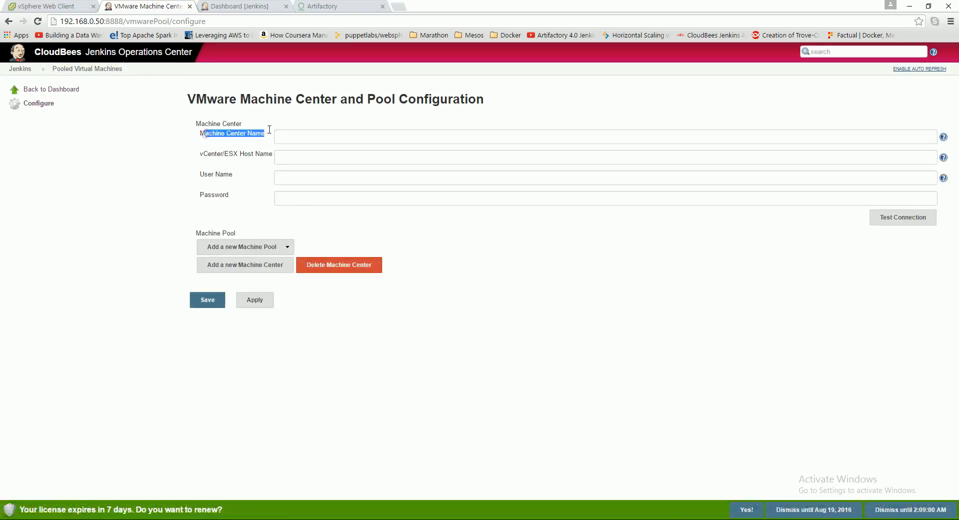
click(304, 144)
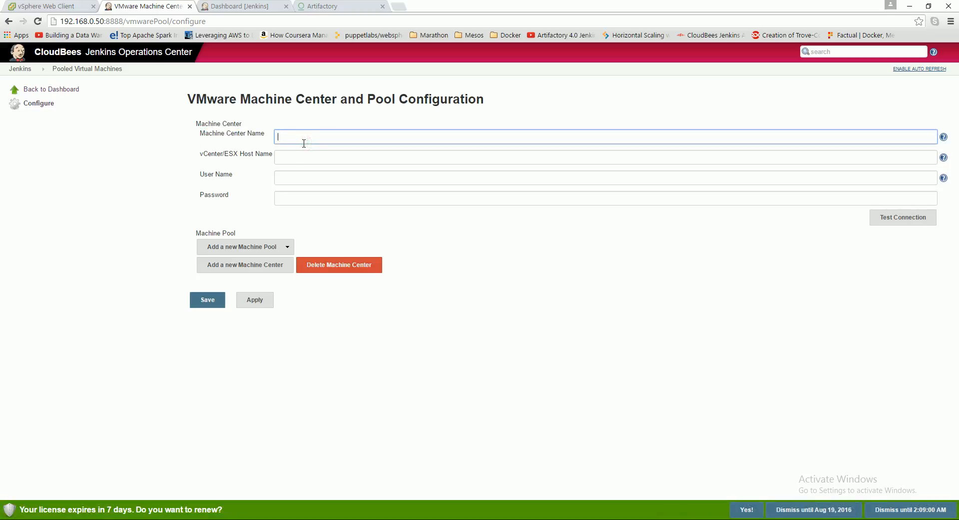
text(MyV)
key(BackSpace)
key(BackSpace)
key(BackSpace)
key(BackSpace)
text(Myv)
click(287, 138)
click(313, 138)
- Check the vCenter address in the vSphere Web Client and set the machine center's vCenter/ESX host name to 192.168.0.8
click(320, 154)
click(186, 165)
click(55, 5)
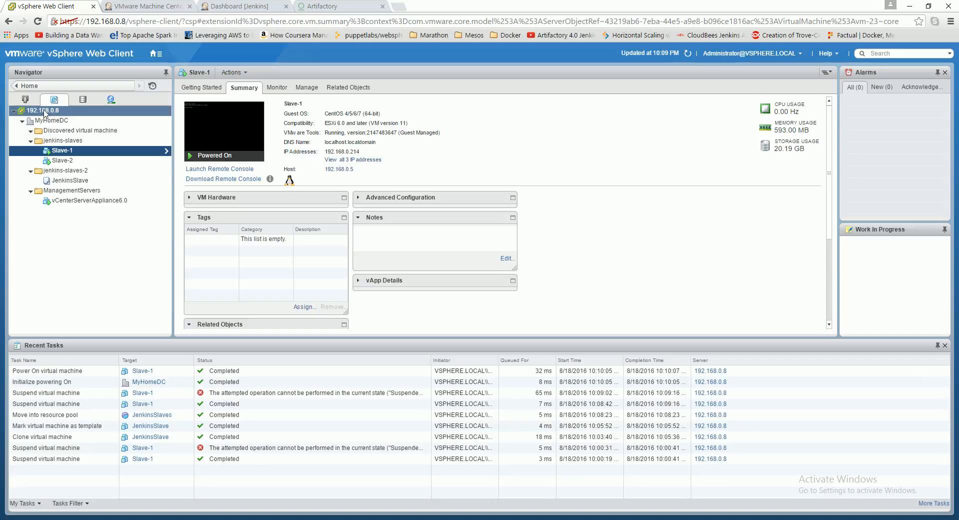
click(142, 6)
click(315, 160)
click(317, 186)
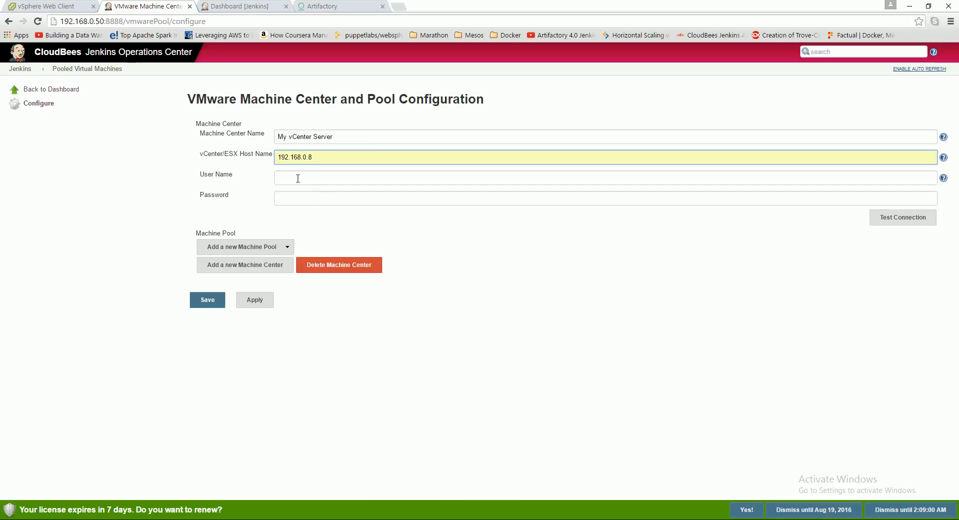
- Fill in the machine center's user name with the saved vSphere administrator account
click(316, 178)
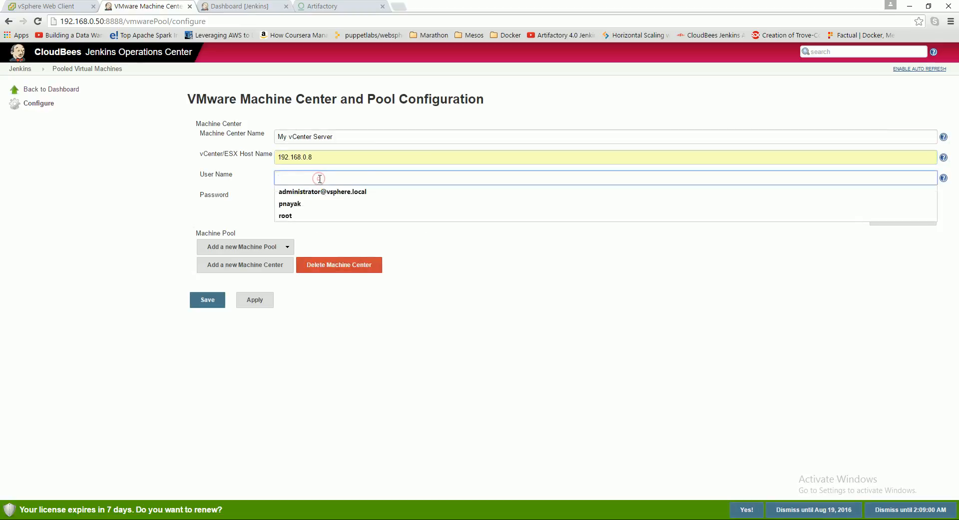
click(324, 191)
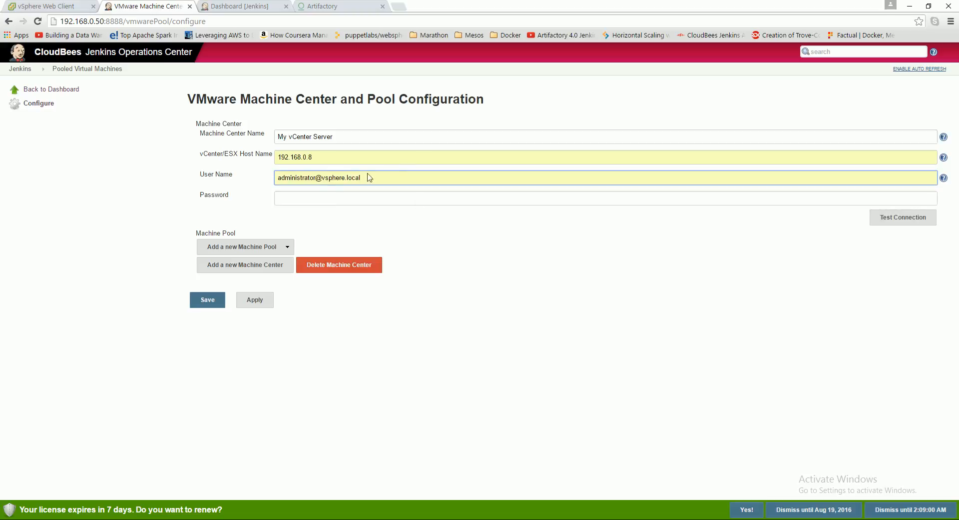
drag(324, 178, 368, 177)
click(415, 242)
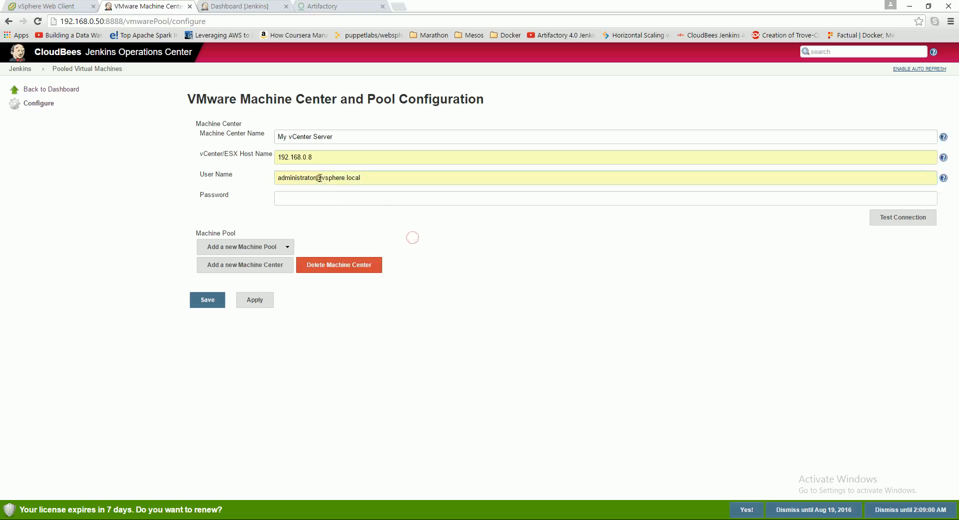
triple_click(369, 177)
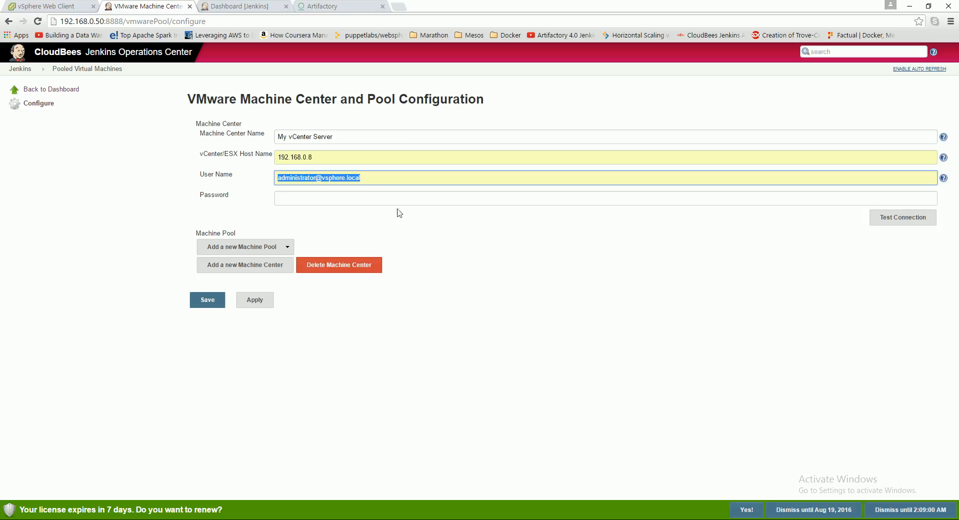
- Enter the vCenter account password for the machine center and test the connection
click(304, 201)
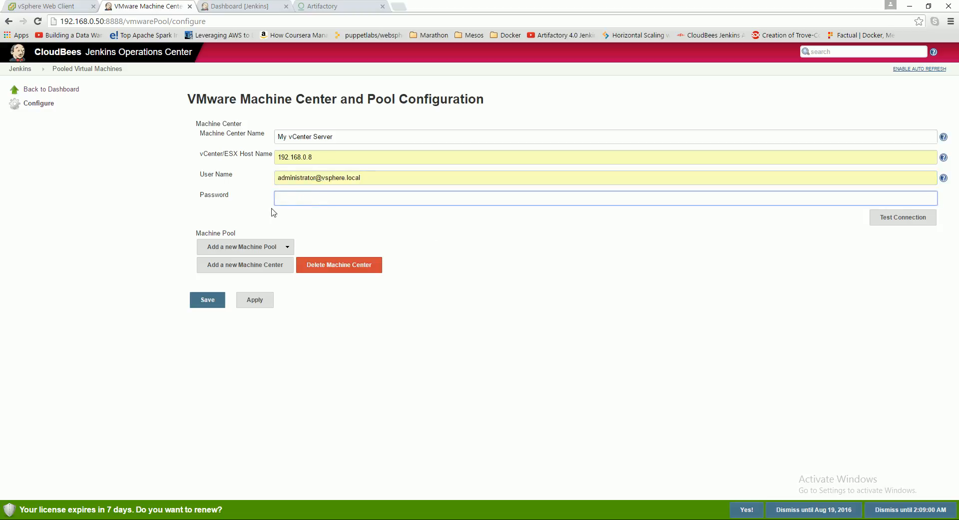
text(•)
click(903, 220)
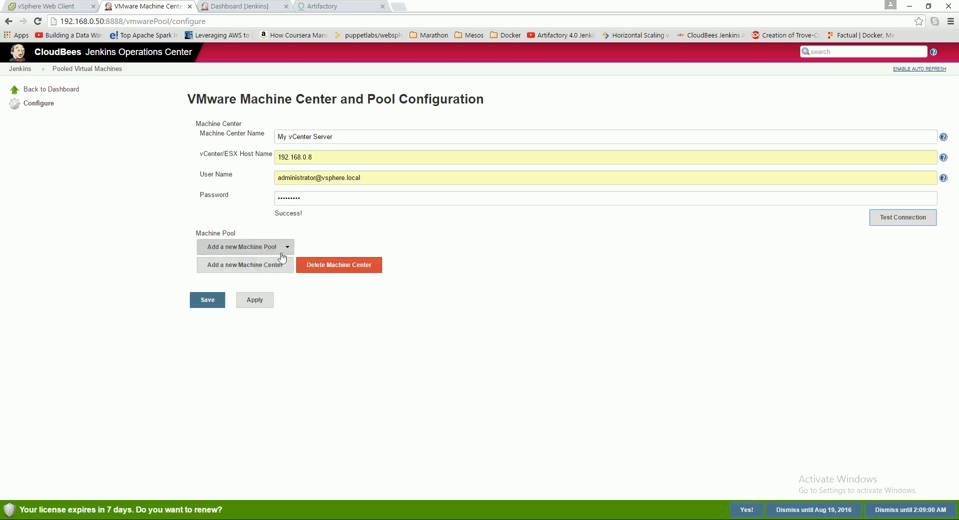
- Add a Folder Machine Pool to the My vCenter Server machine center
click(287, 248)
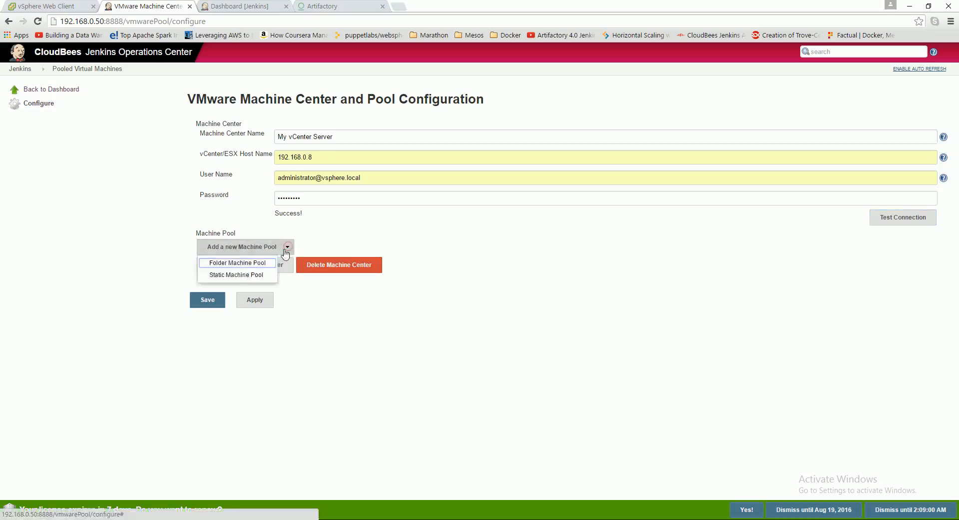
click(237, 262)
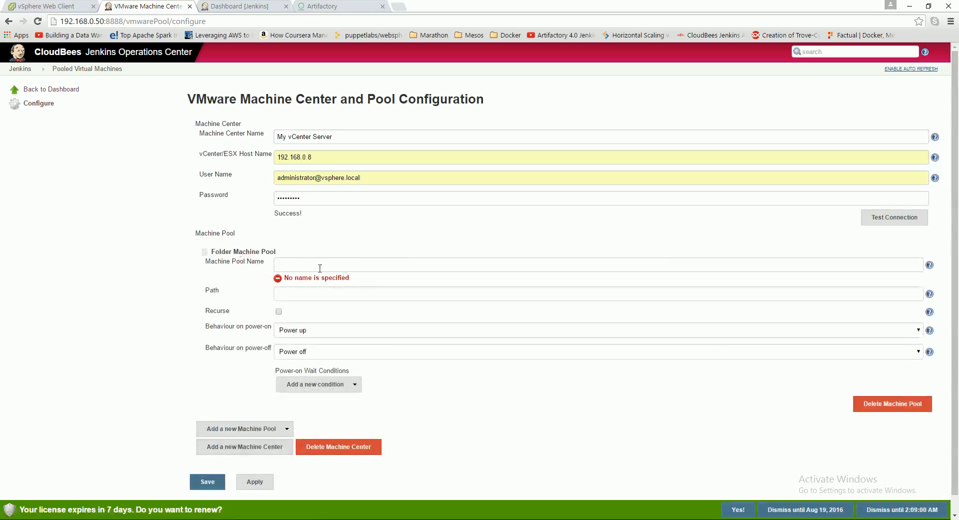
click(297, 265)
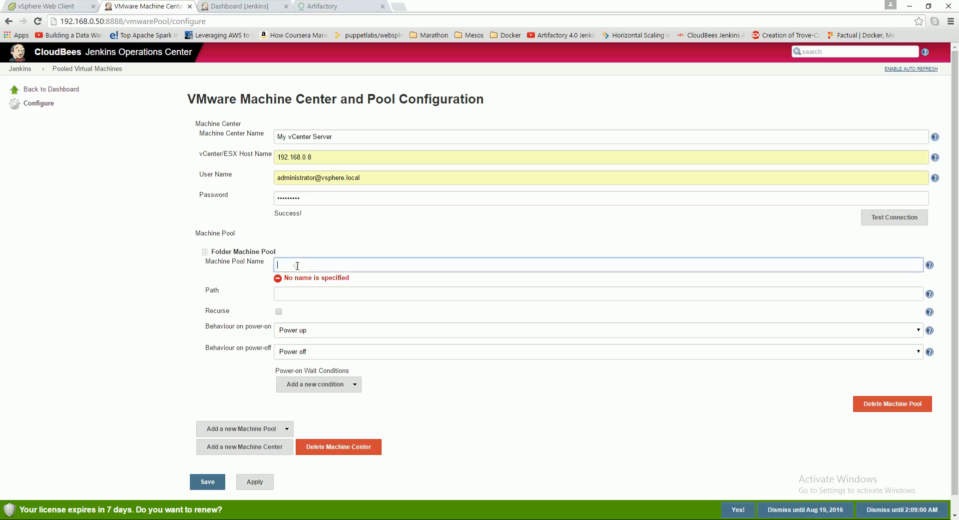
click(297, 265)
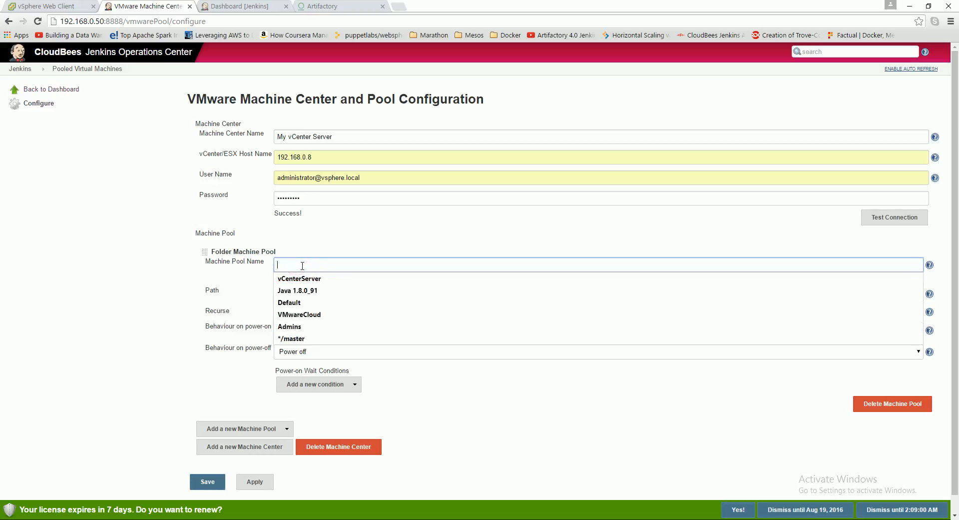
click(399, 219)
click(304, 267)
text(MyVMFolder)
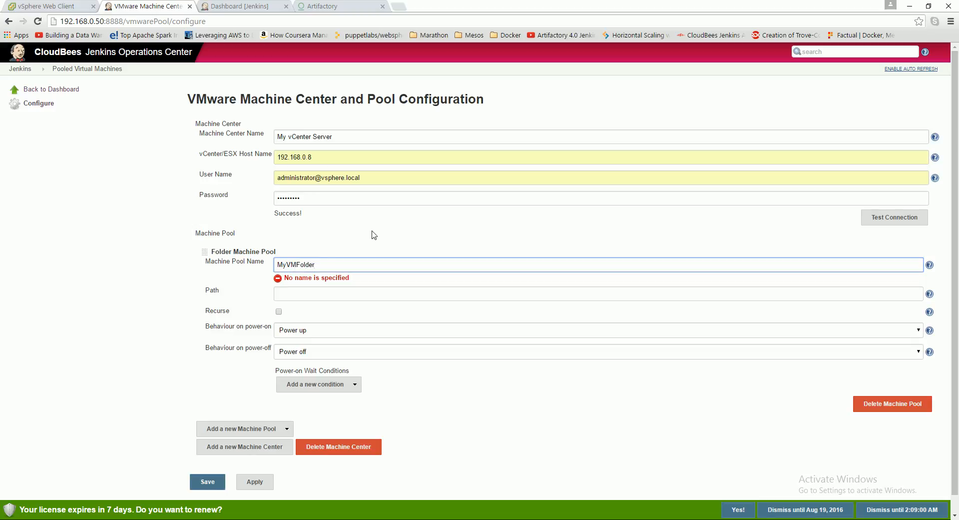
drag(319, 265, 271, 269)
key(BackSpace)
click(308, 294)
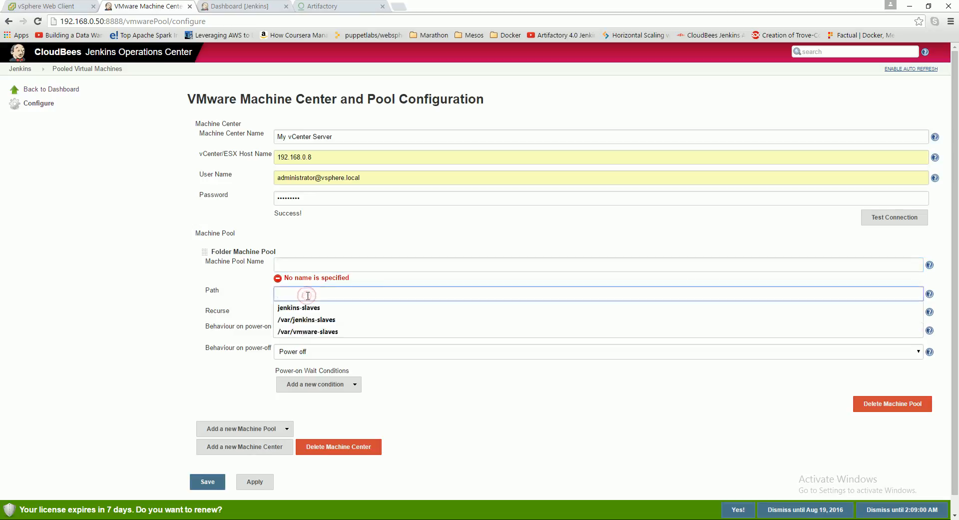
click(333, 229)
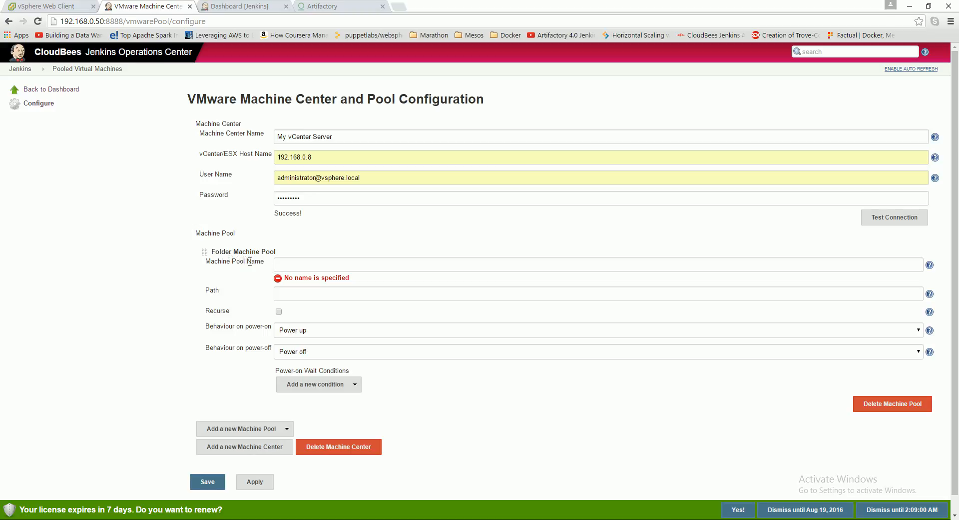
- Review the VM folders in the vSphere Web Client and the new folder types offered for the MyHomeDC datacenter
click(65, 6)
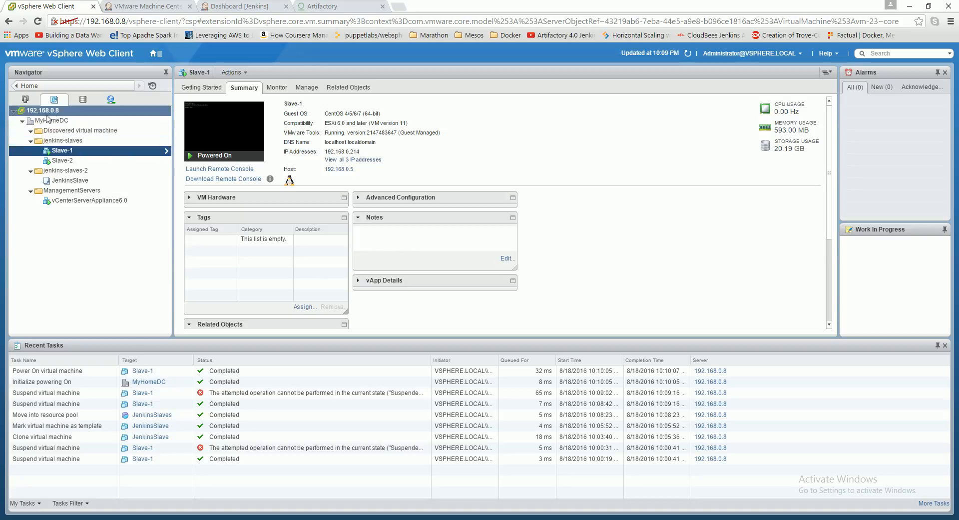
click(32, 103)
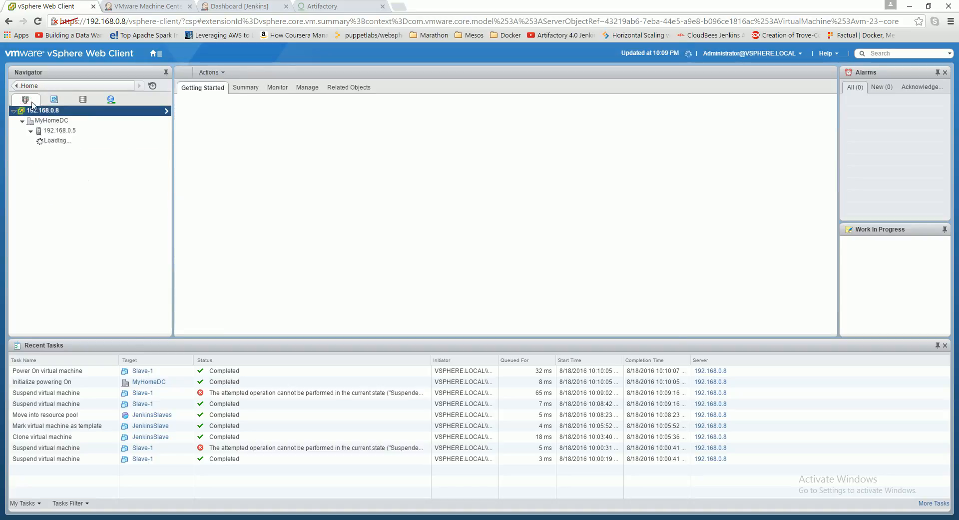
click(54, 102)
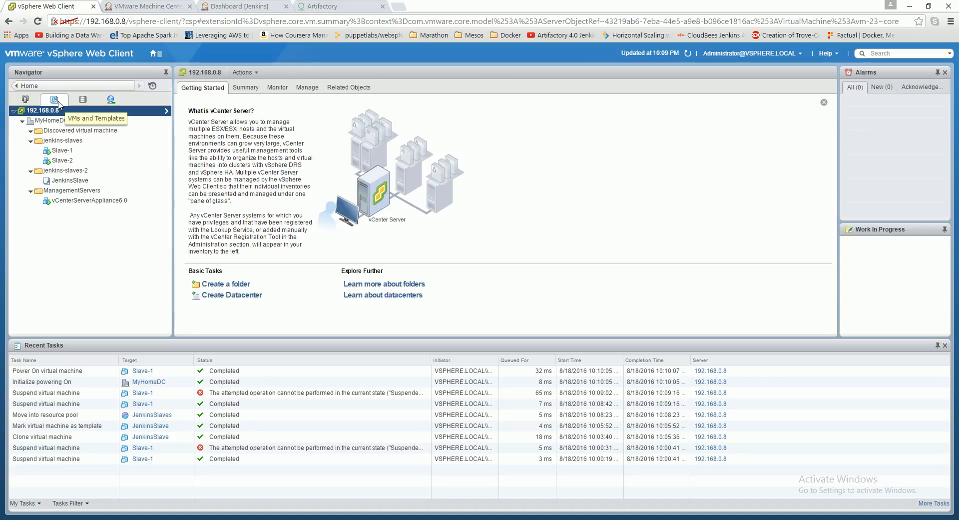
right_click(53, 125)
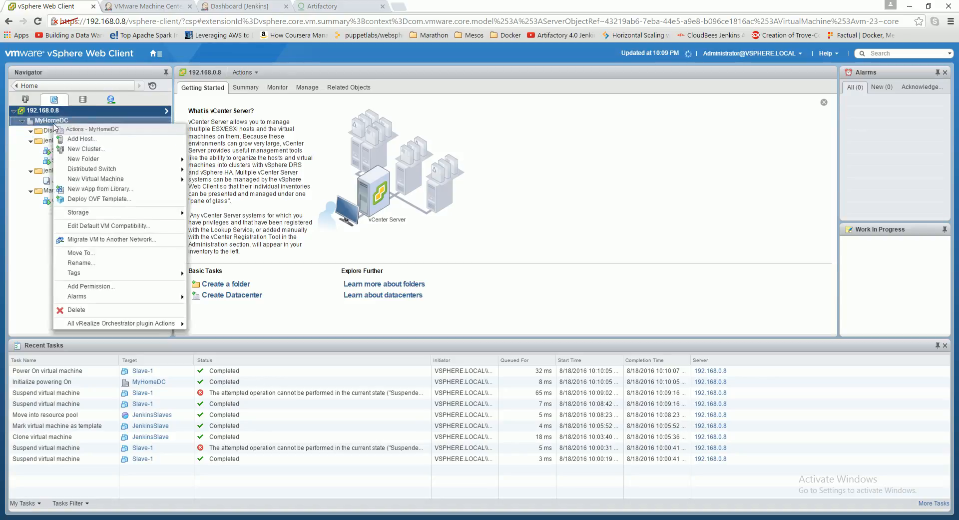
mouse_move(96, 163)
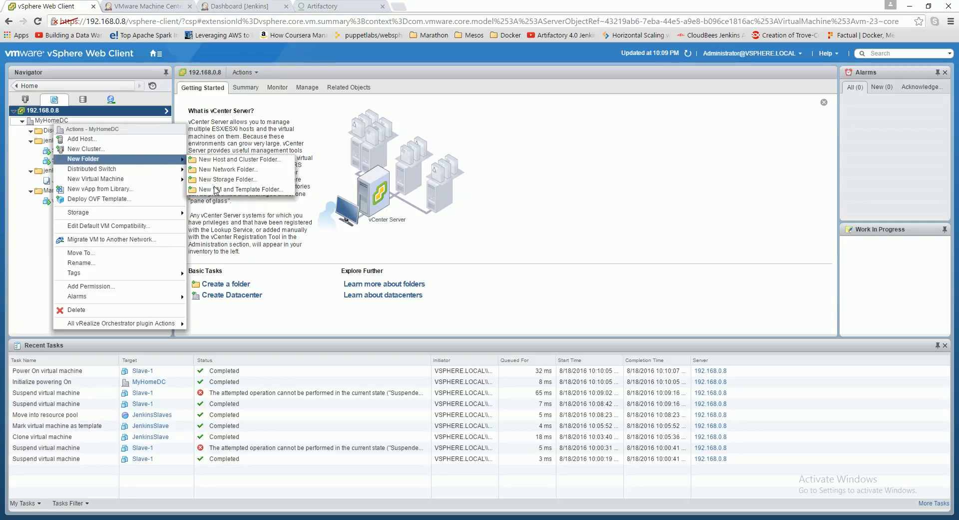
- Return to the Jenkins machine pool configuration and name the folder machine pool JenkinsSlaveFolder
click(128, 7)
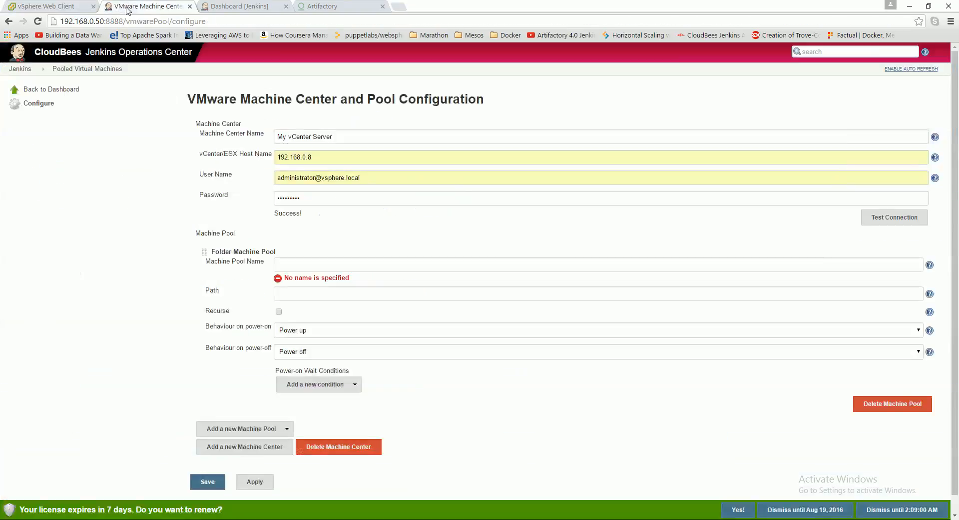
click(328, 266)
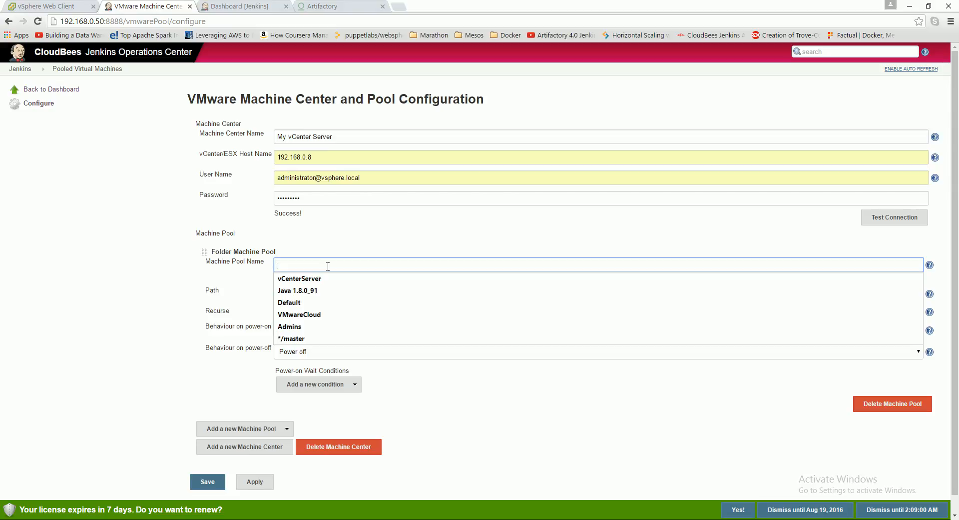
text(JenkinsFol)
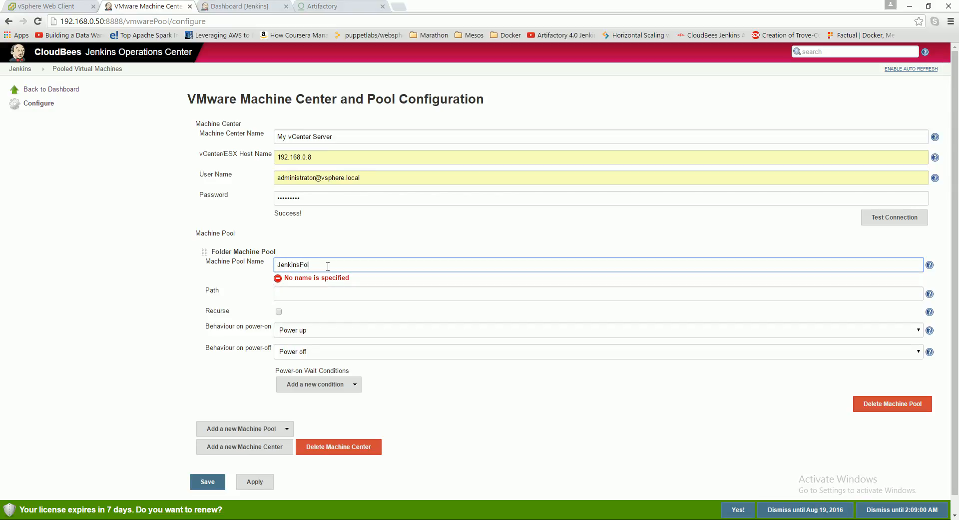
key(BackSpace)
key(BackSpace)
click(410, 290)
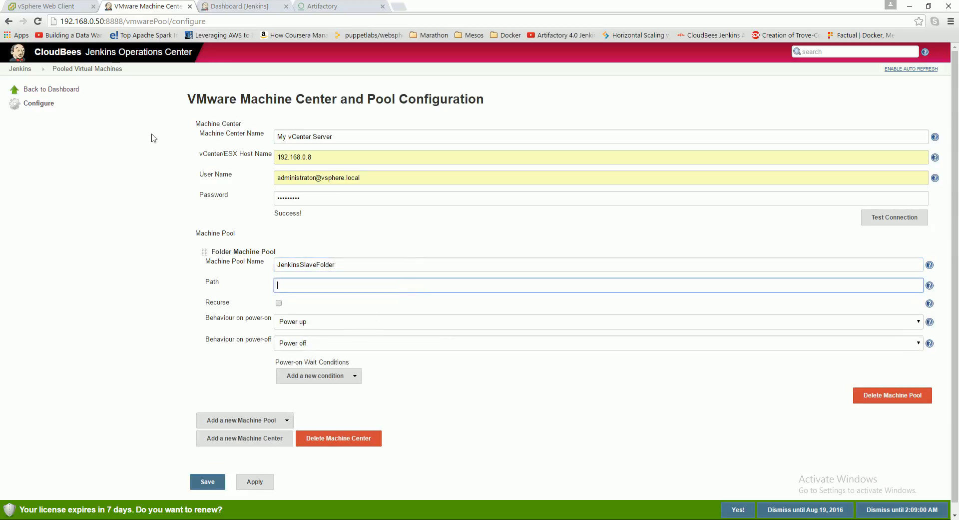
- Check the slave folder's name in the vSphere Web Client and set the machine pool's path to jenkins-slaves
click(55, 6)
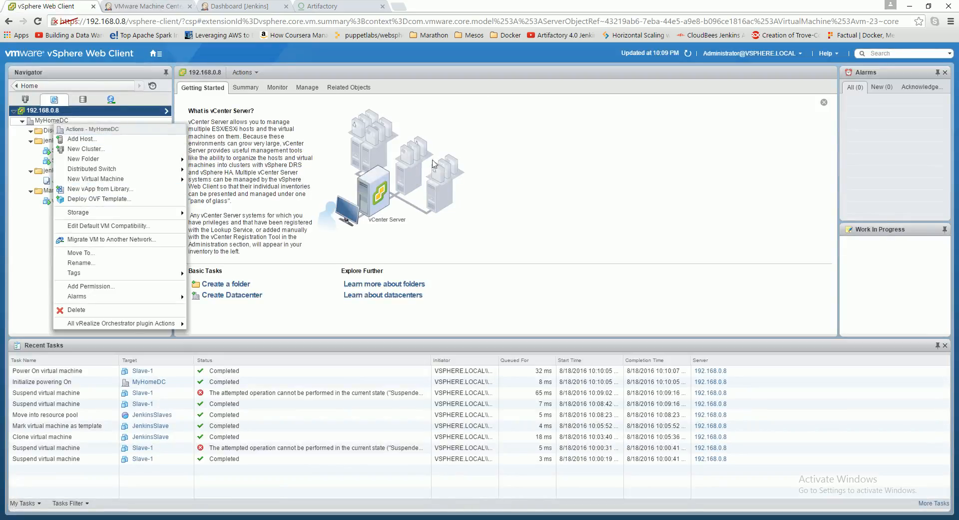
key(Escape)
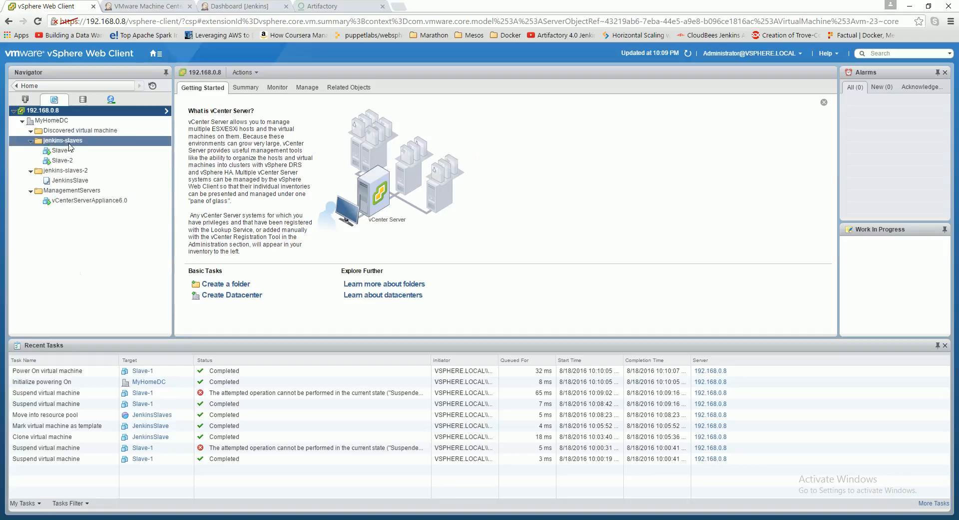
click(145, 6)
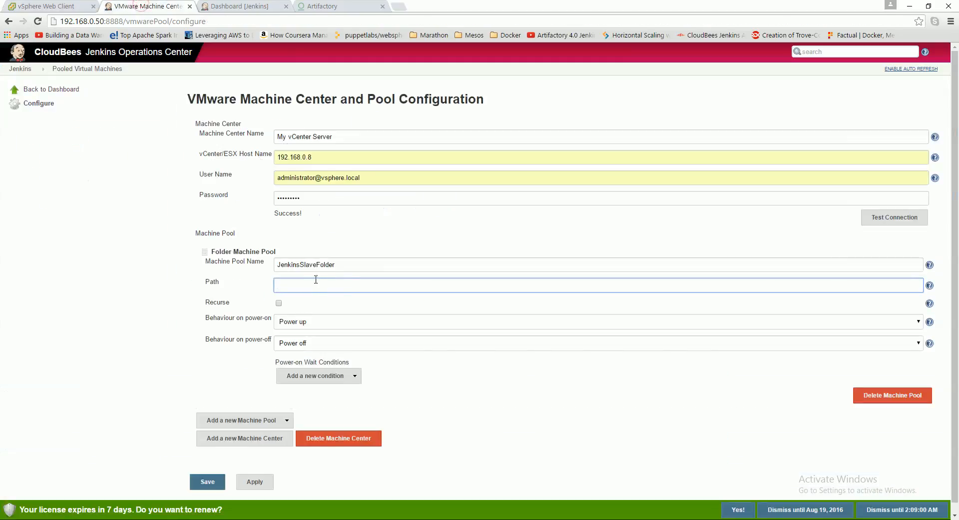
click(315, 285)
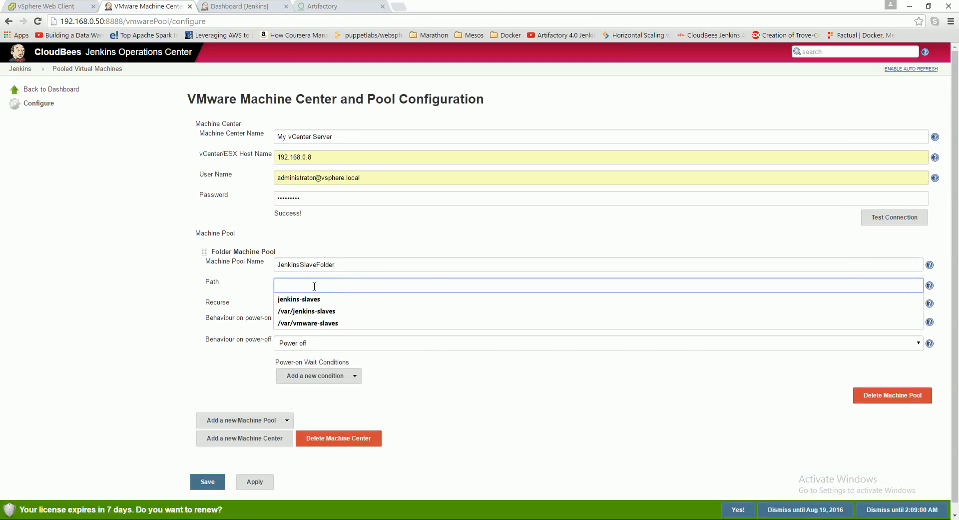
click(315, 299)
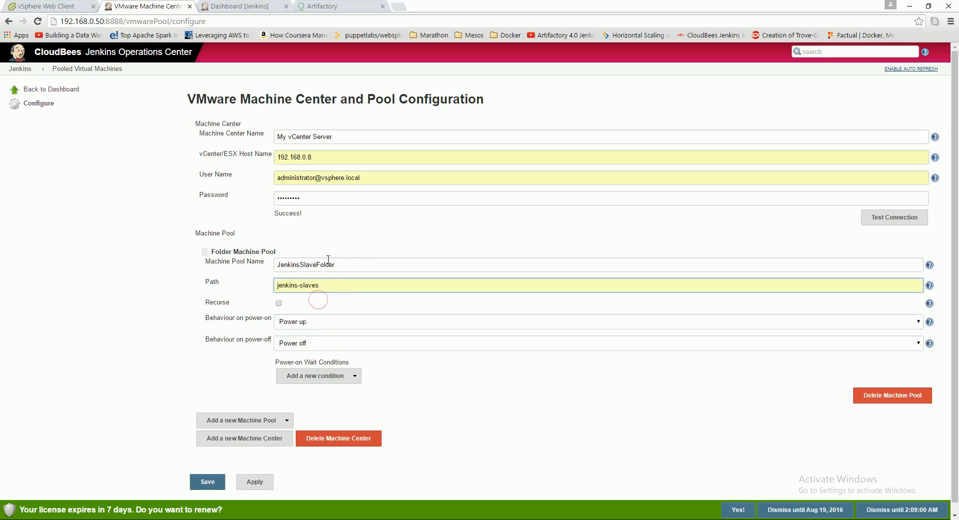
drag(319, 288, 251, 287)
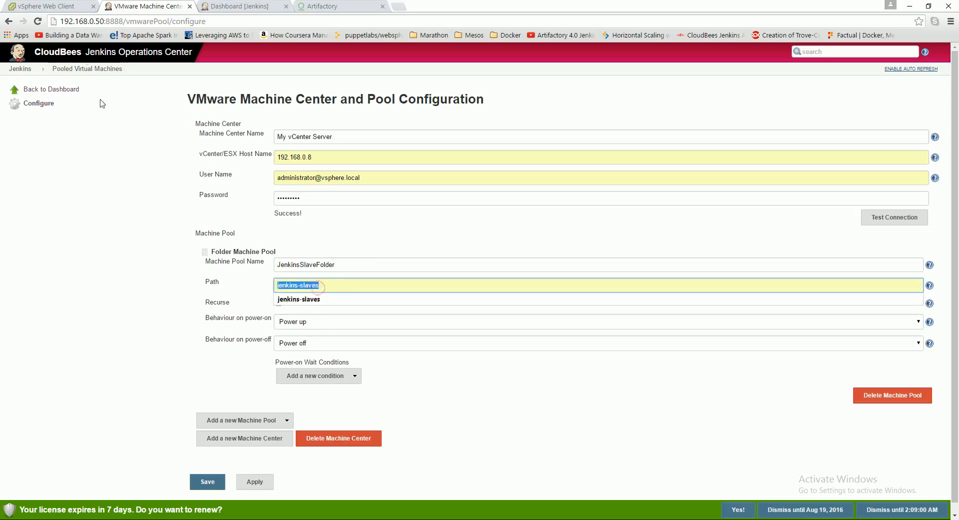
- Check the contents of the jenkins-slaves folder in the vSphere Web Client and enable Recurse for the Jenkins folder machine pool
click(56, 5)
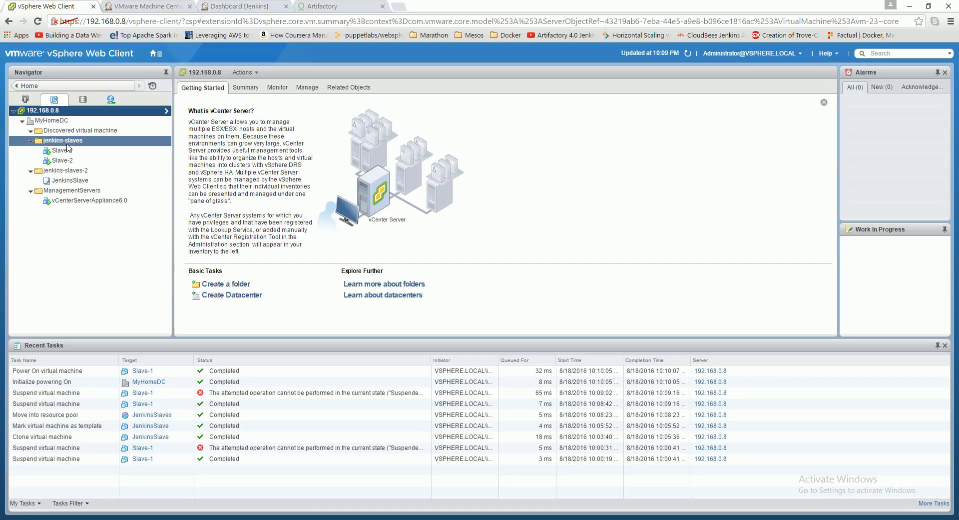
click(120, 7)
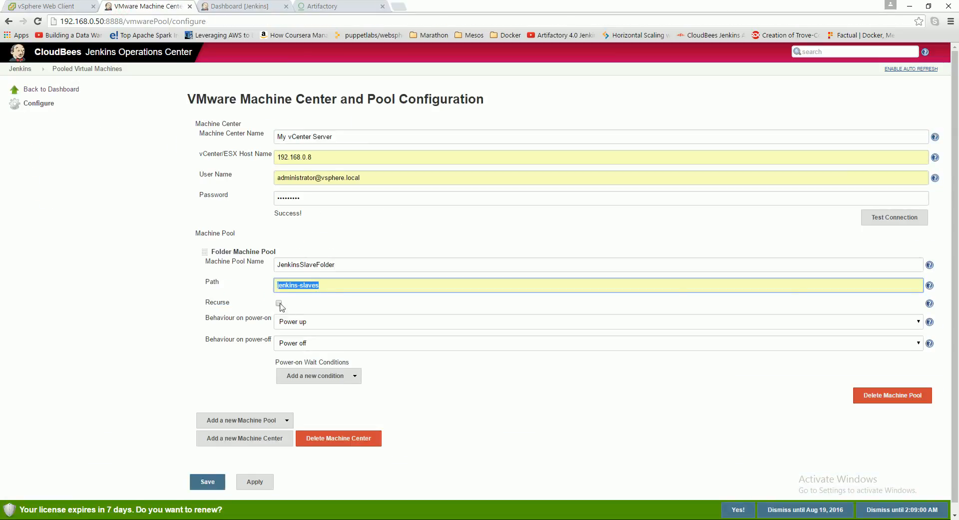
click(54, 8)
click(150, 5)
click(279, 302)
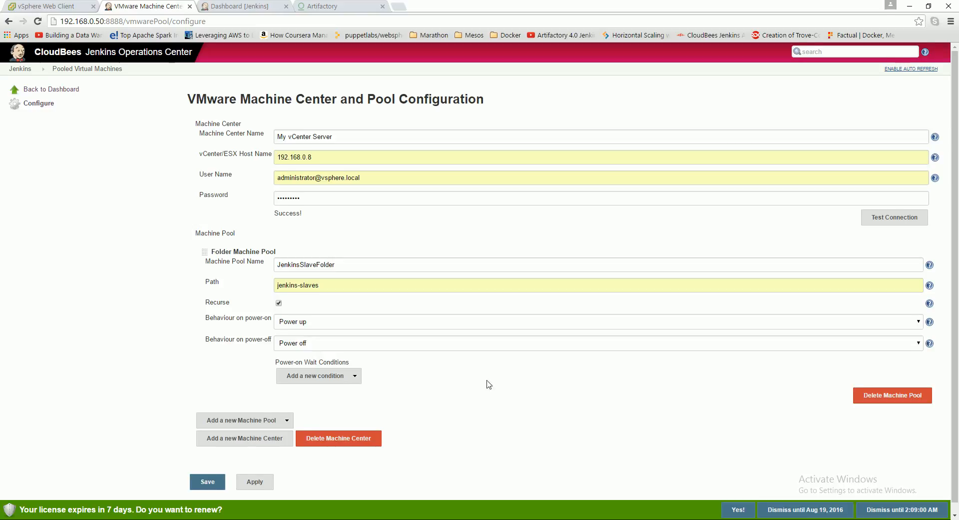
- Set the machine pool's behaviour on power-off to Suspend and save the machine center configuration
scroll(487, 388, down, 1)
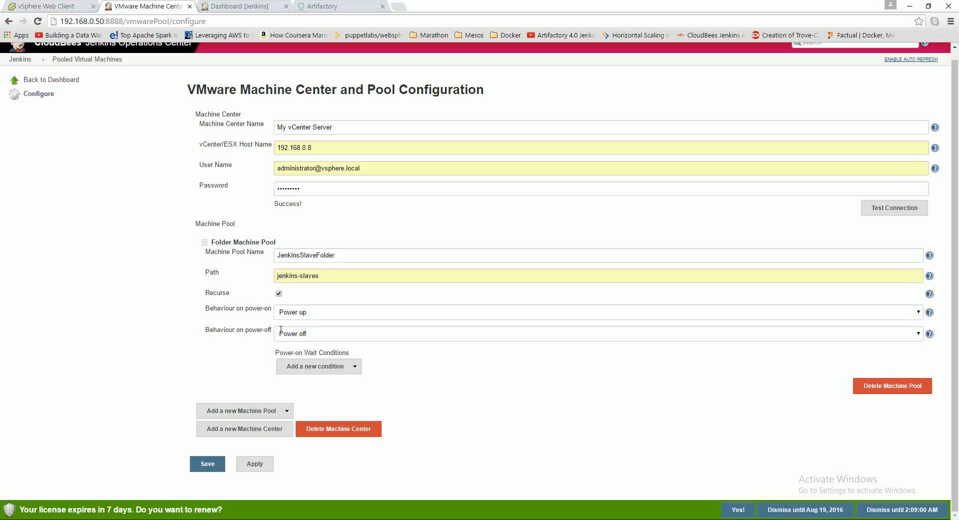
click(303, 335)
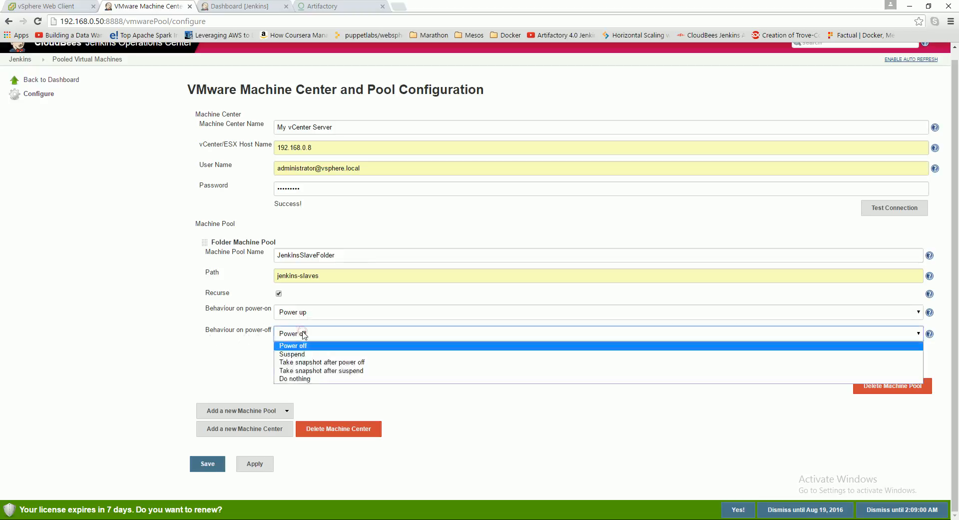
click(300, 352)
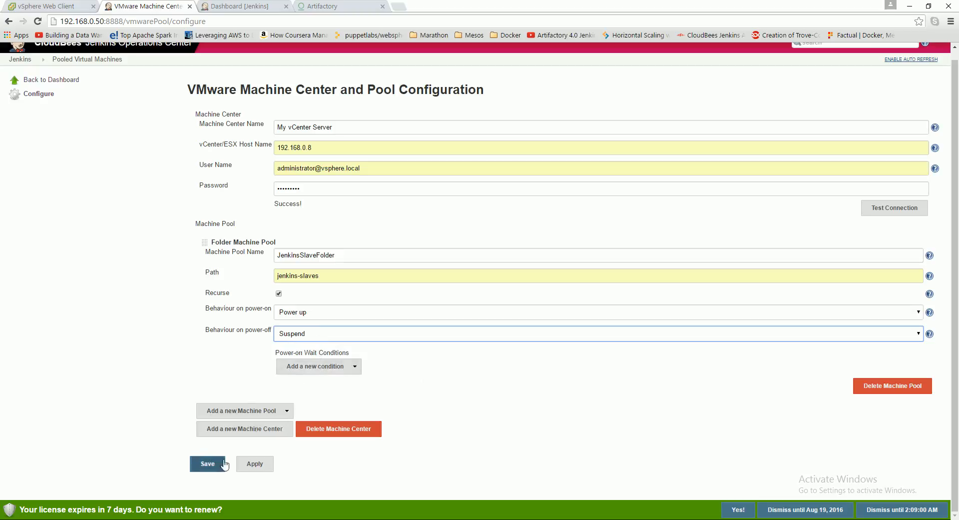
click(208, 463)
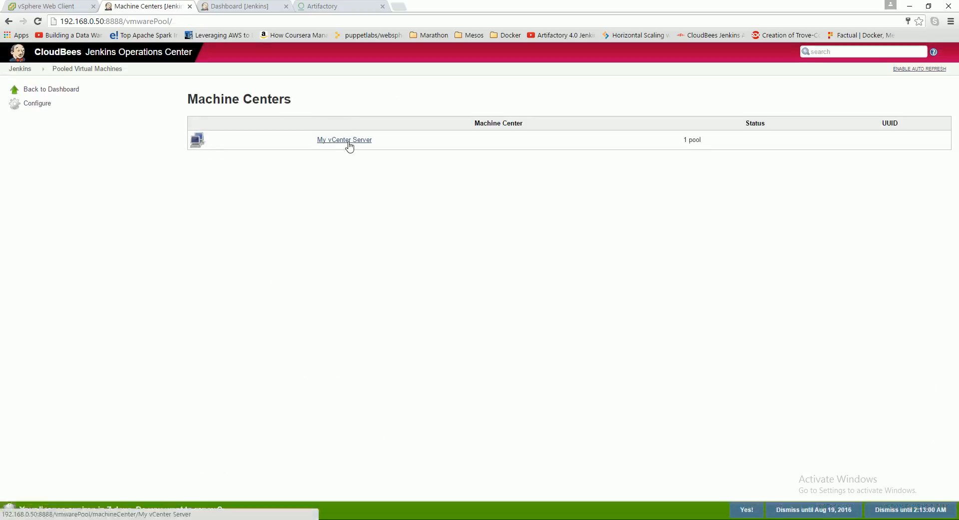
- Synchronize the JenkinsSlaveFolder pool of My vCenter Server and compare its machines with the jenkins-slaves folder in the vSphere Web Client
click(353, 142)
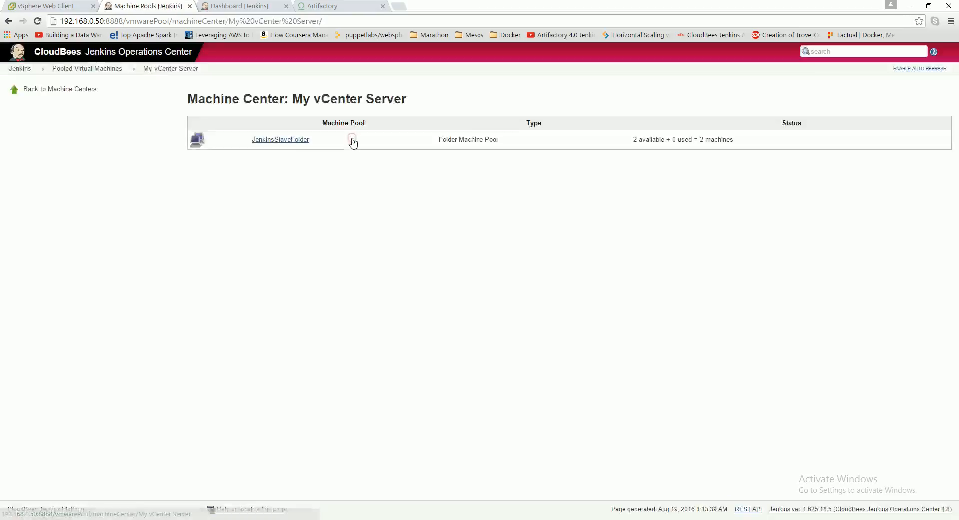
click(268, 144)
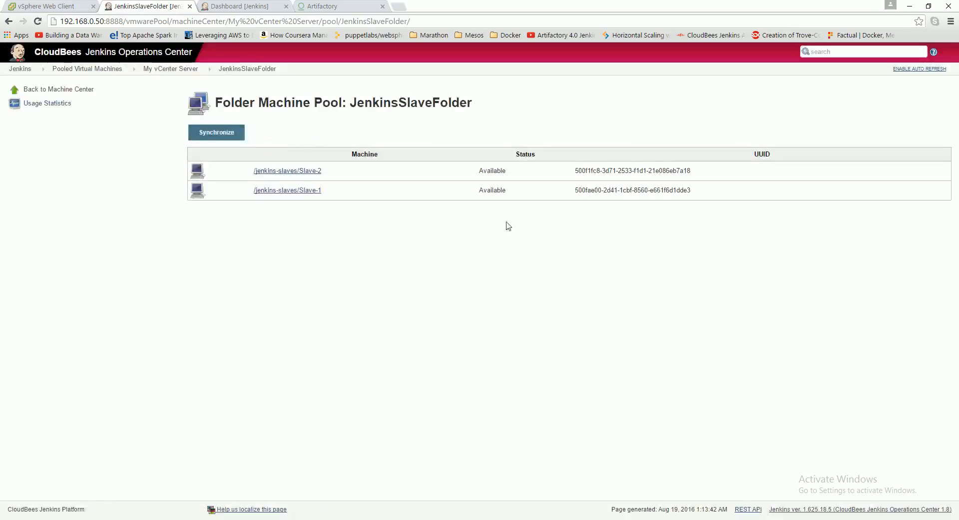
click(228, 136)
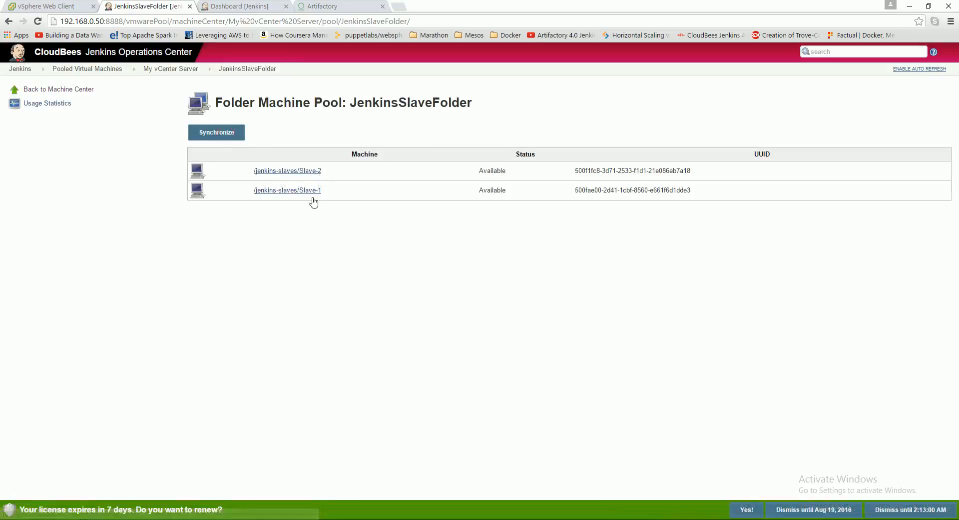
click(64, 9)
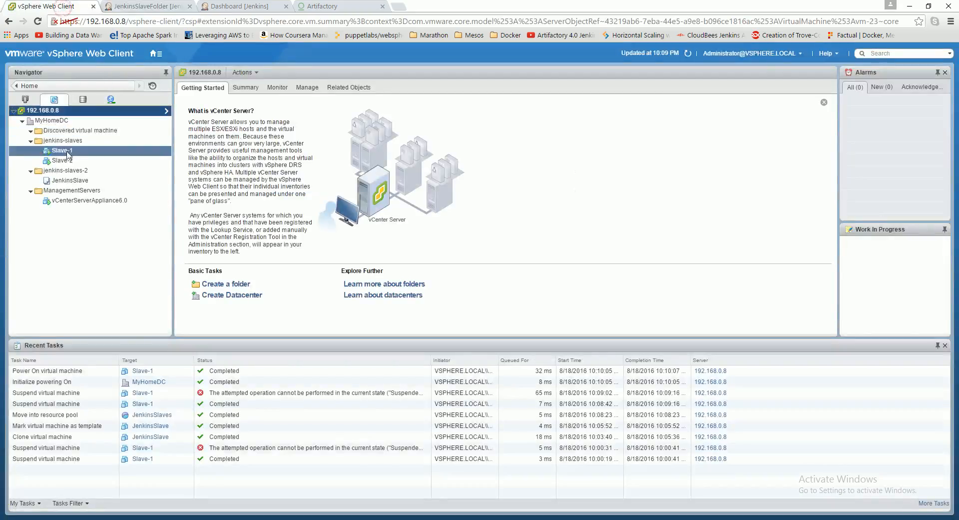
click(148, 6)
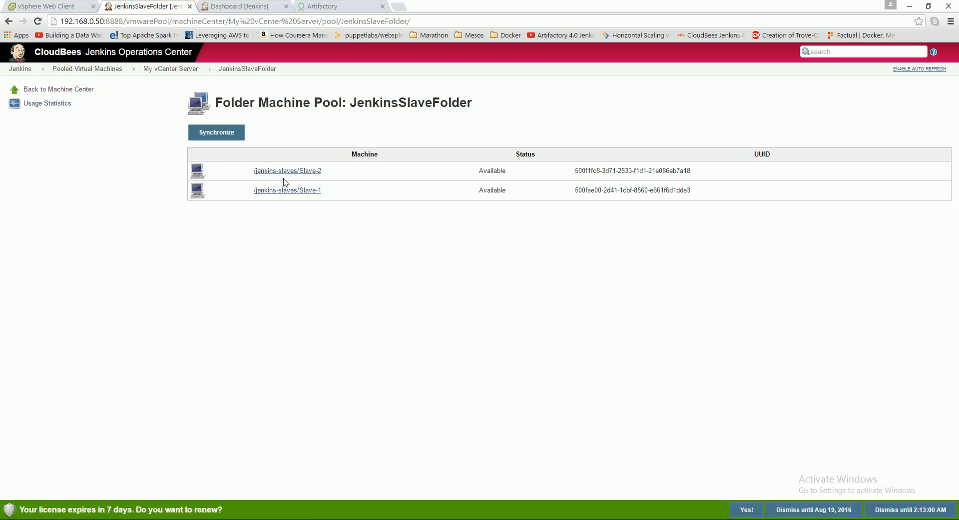
- Check the machine centers under Pooled Virtual Machines and return to the Jenkins dashboard
click(19, 70)
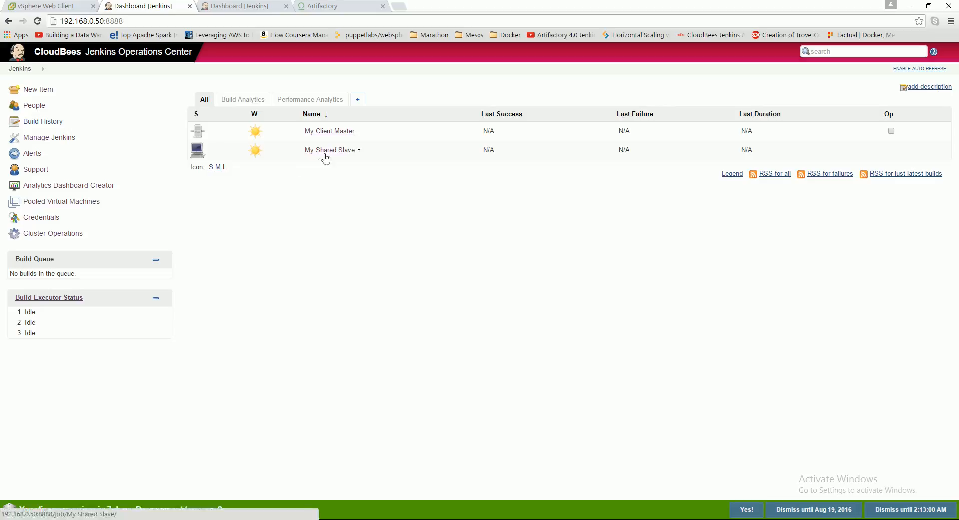
click(358, 150)
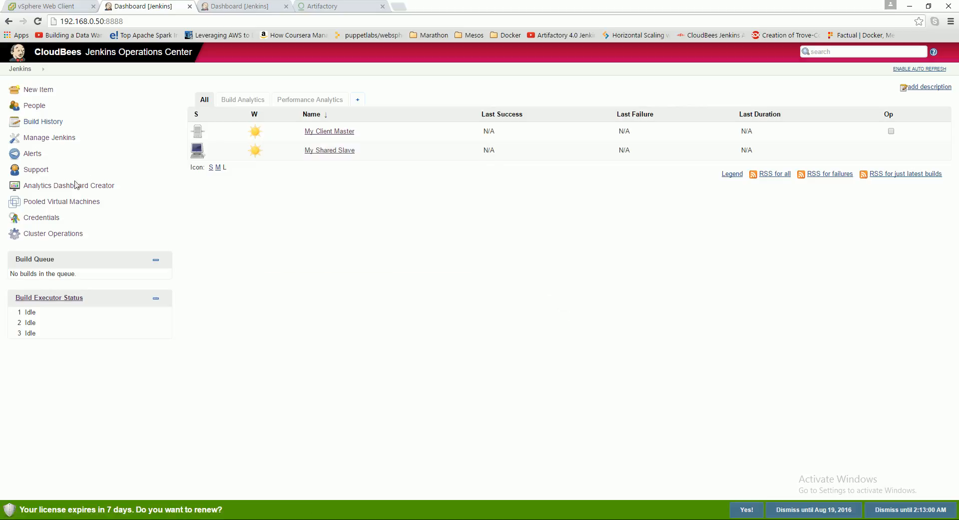
click(55, 201)
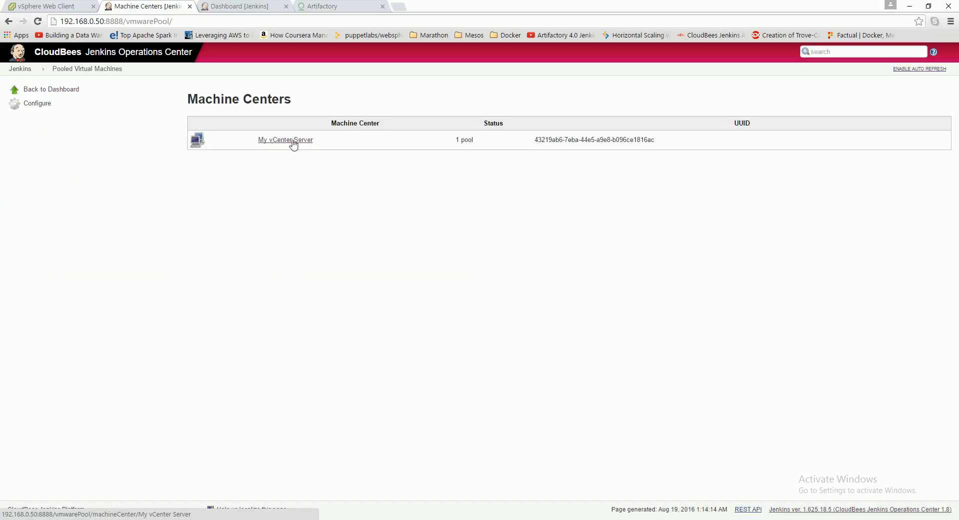
click(20, 68)
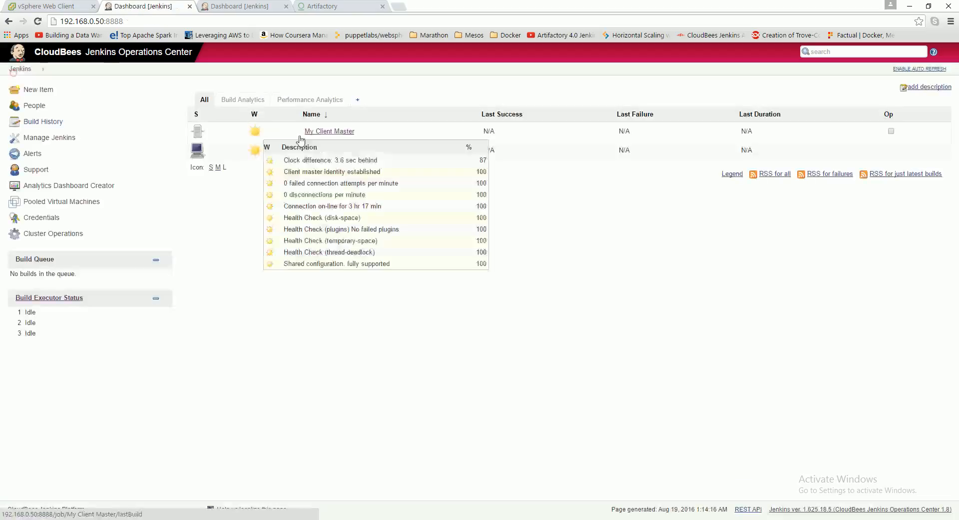
- Take My Shared Slave off-line and delete it
click(322, 150)
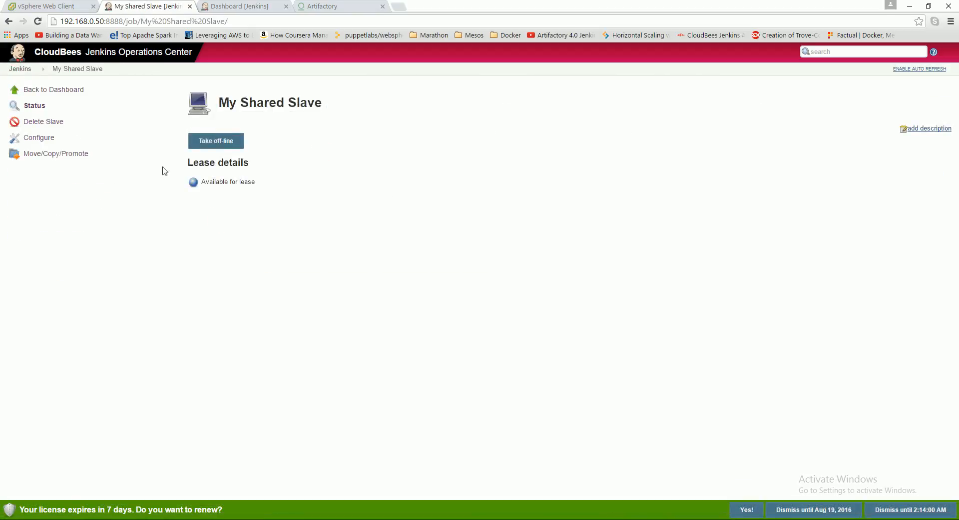
click(52, 122)
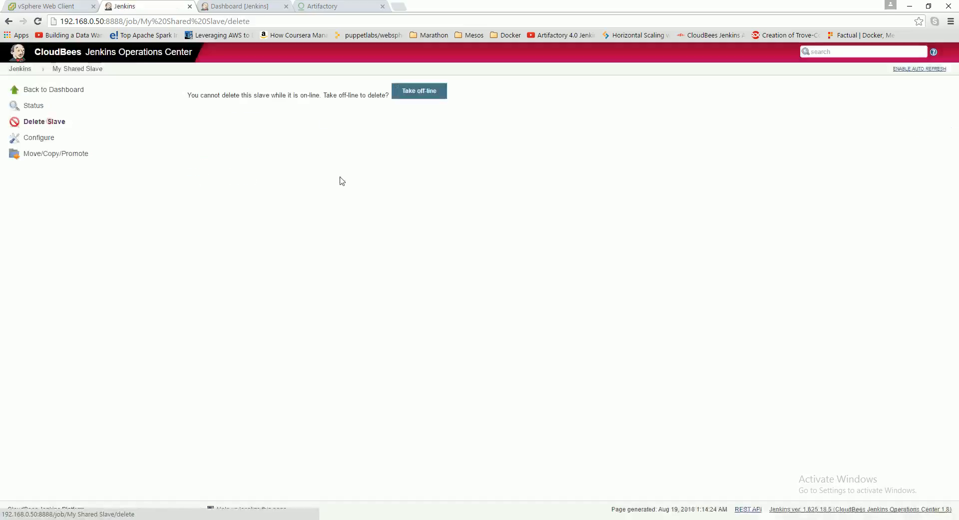
click(411, 98)
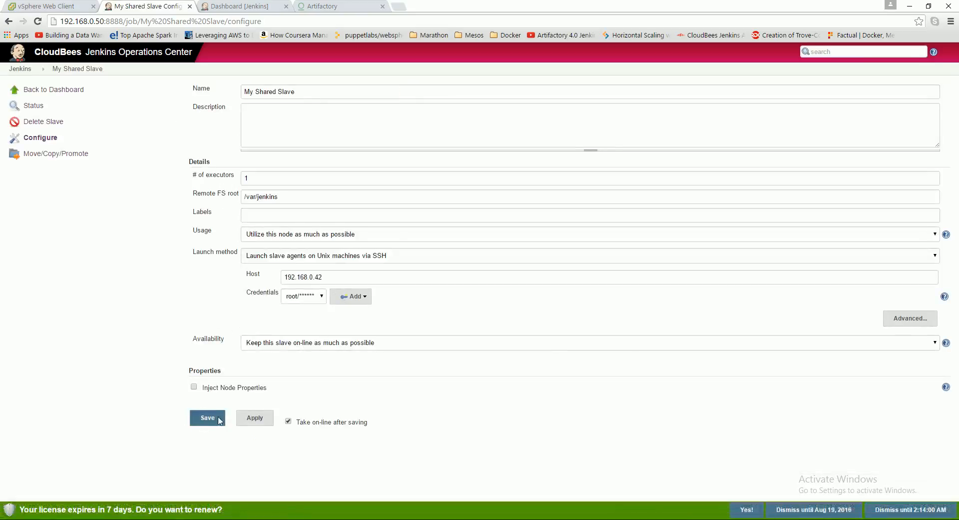
click(40, 122)
click(316, 92)
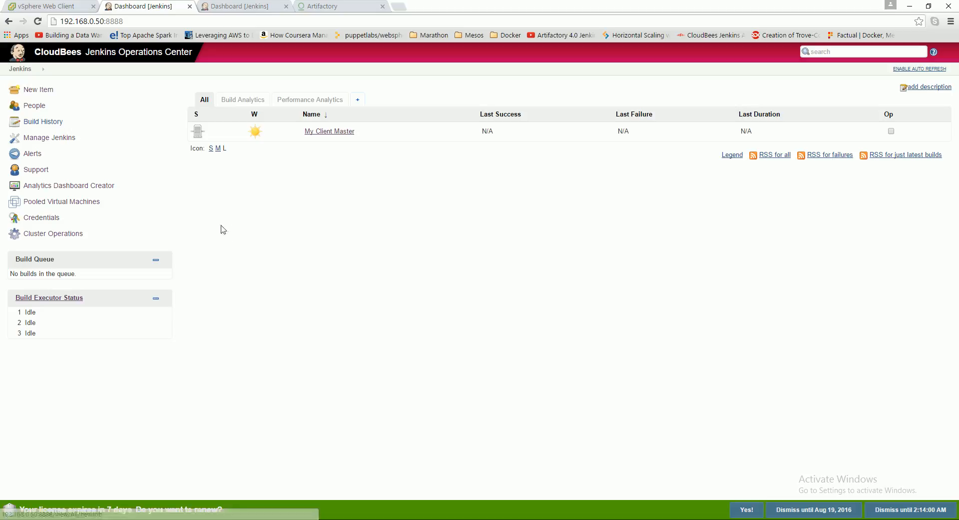
- Create a new Shared Cloud item named MyVSphereCloud
click(36, 89)
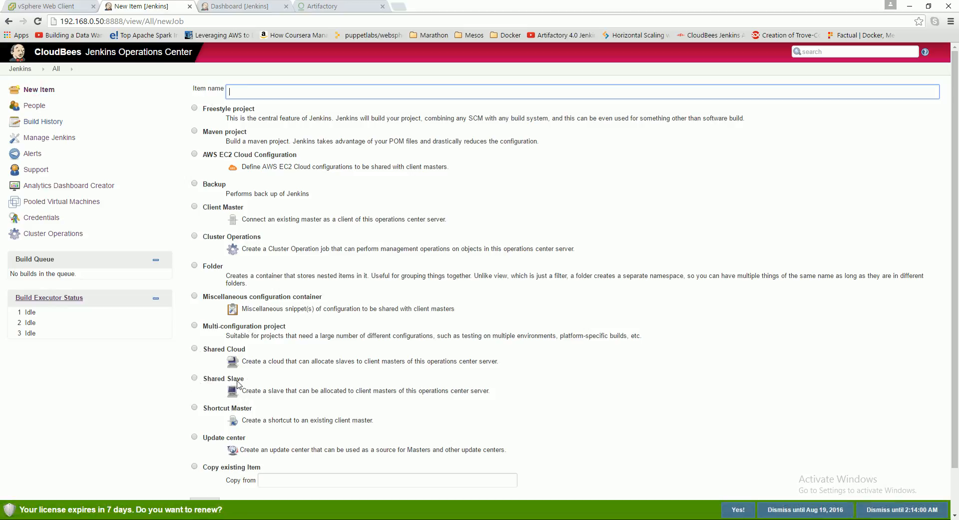
click(195, 348)
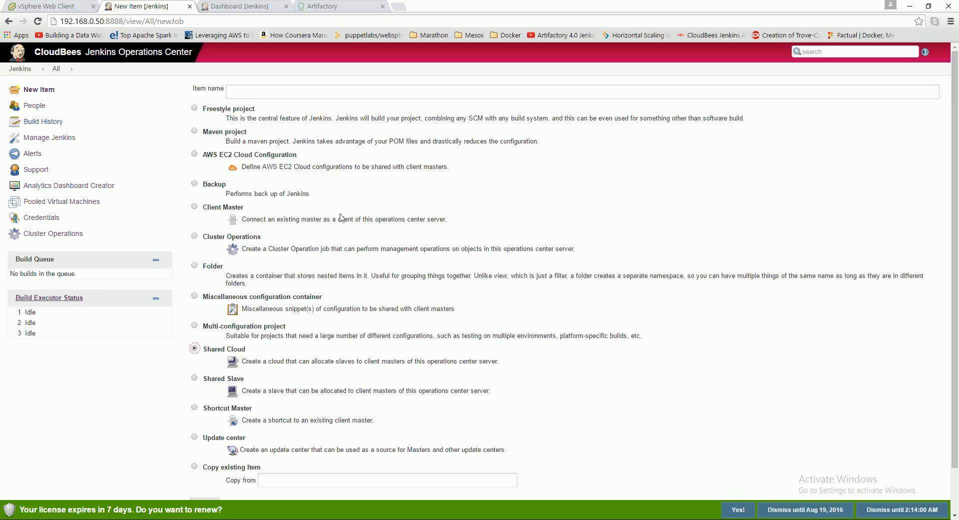
click(321, 92)
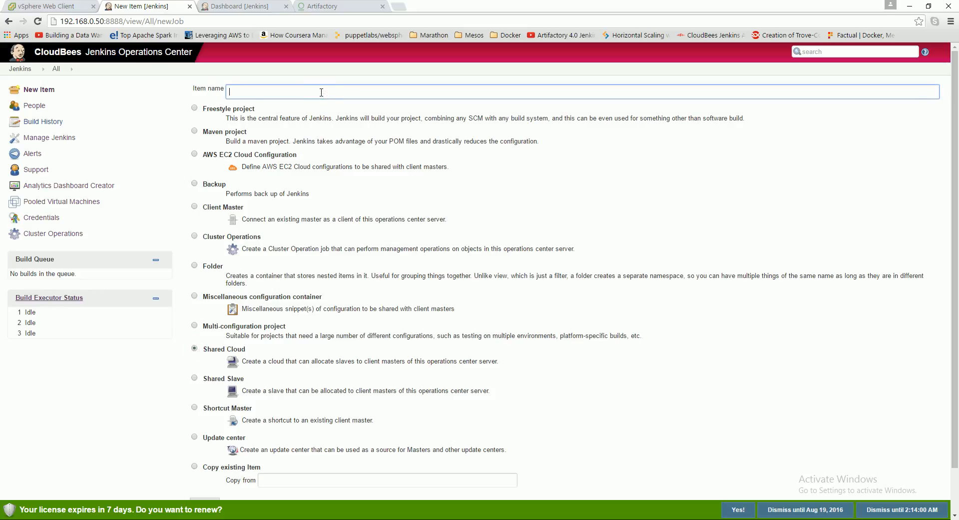
text(m)
key(BackSpace)
text(My)
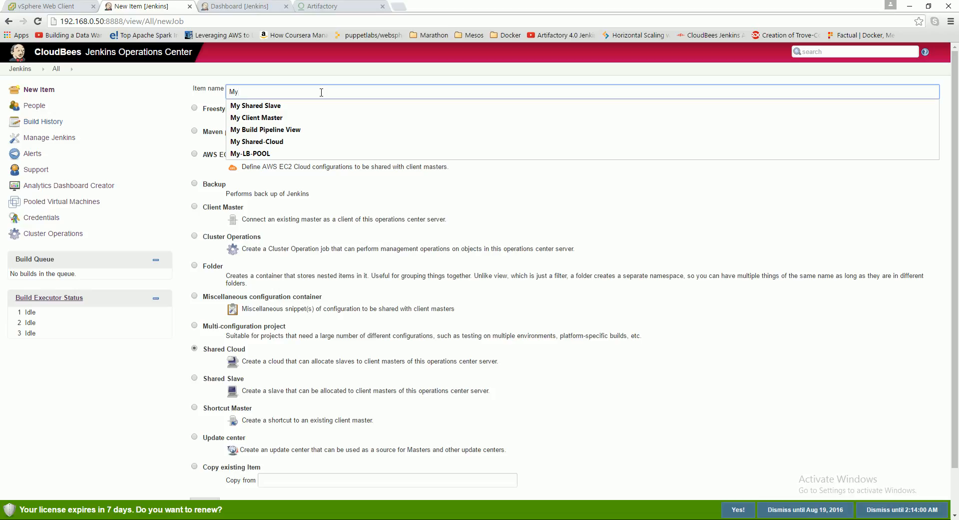
text(VSphereCloud)
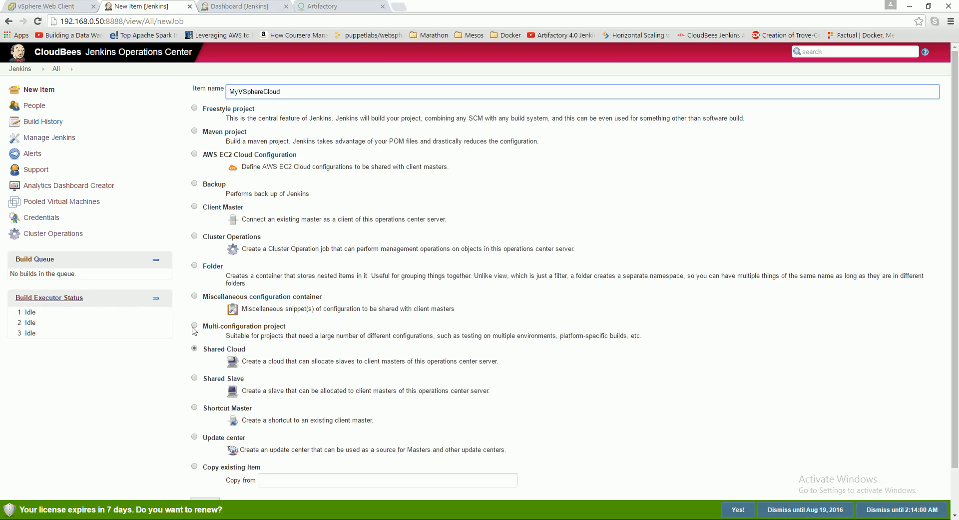
click(195, 349)
scroll(239, 425, down, 1)
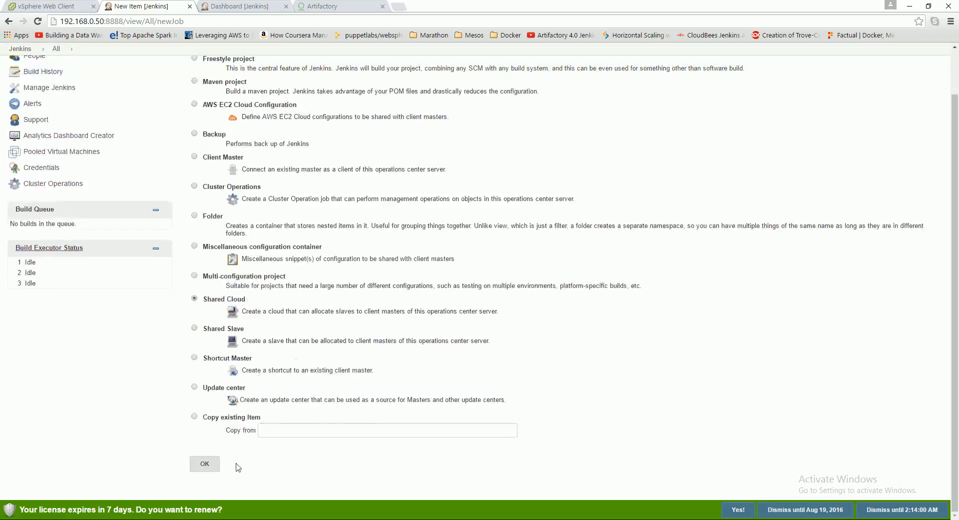
click(207, 462)
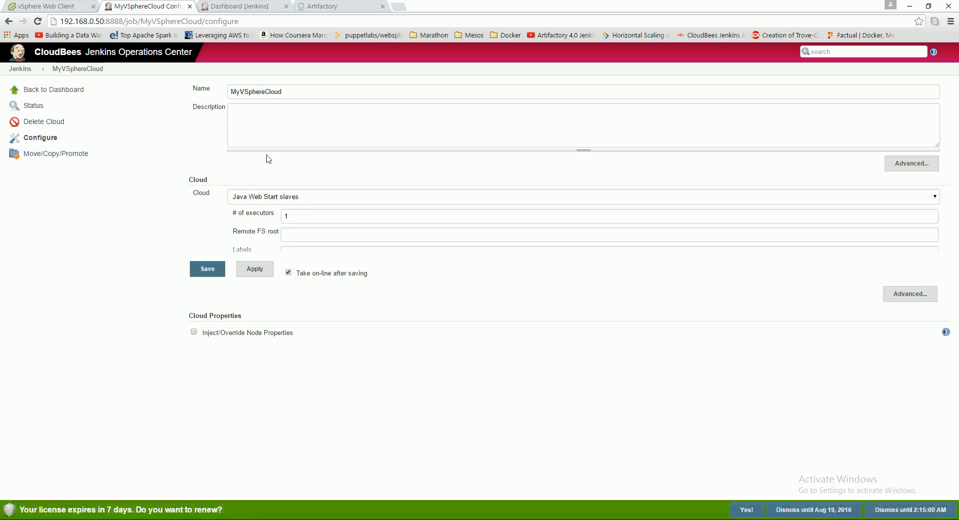
- Enter the description "My VSphere Cloud" and set the cloud type to Pooled VMWare Virtual Machines
click(288, 91)
click(289, 123)
text(My VSphere Cloud)
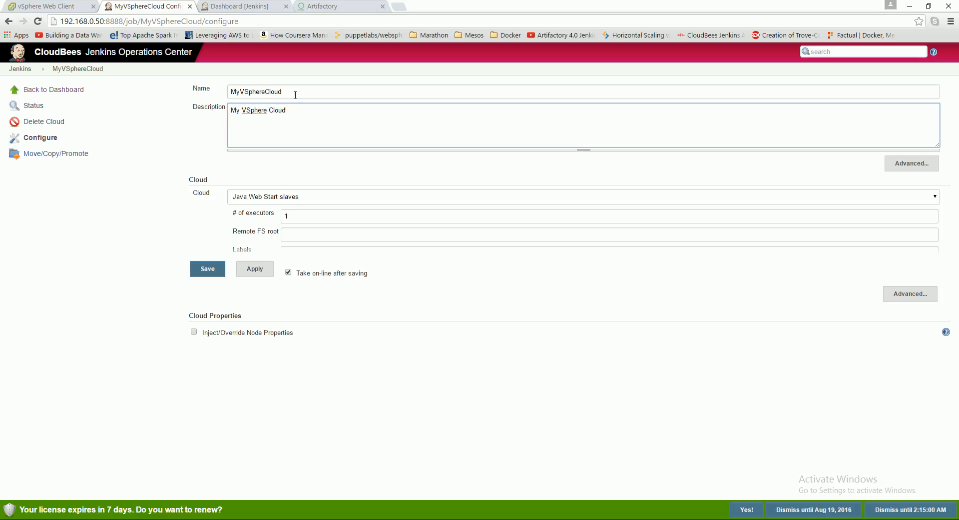
click(338, 197)
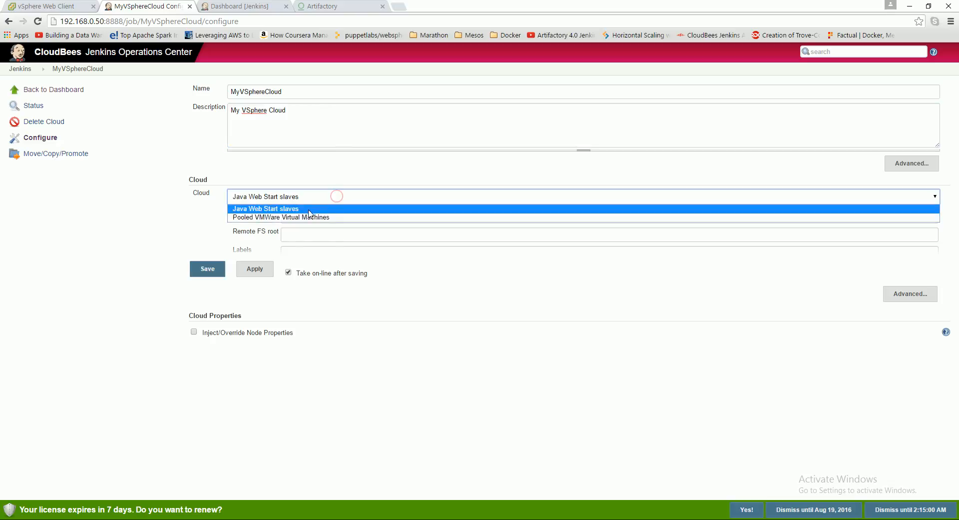
click(268, 217)
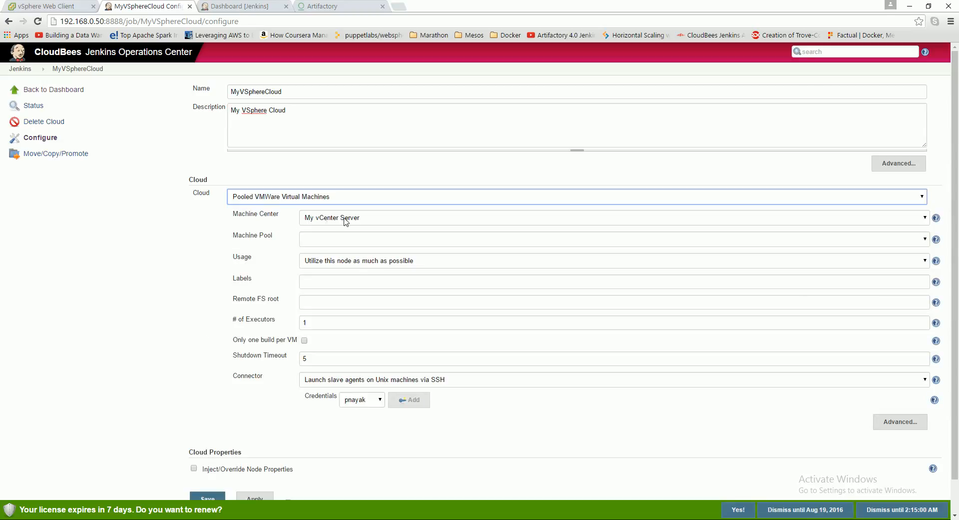
- Set the cloud's remote FS root to /var/jenkins-slave and select the root credentials for its SSH connector
click(320, 241)
click(318, 240)
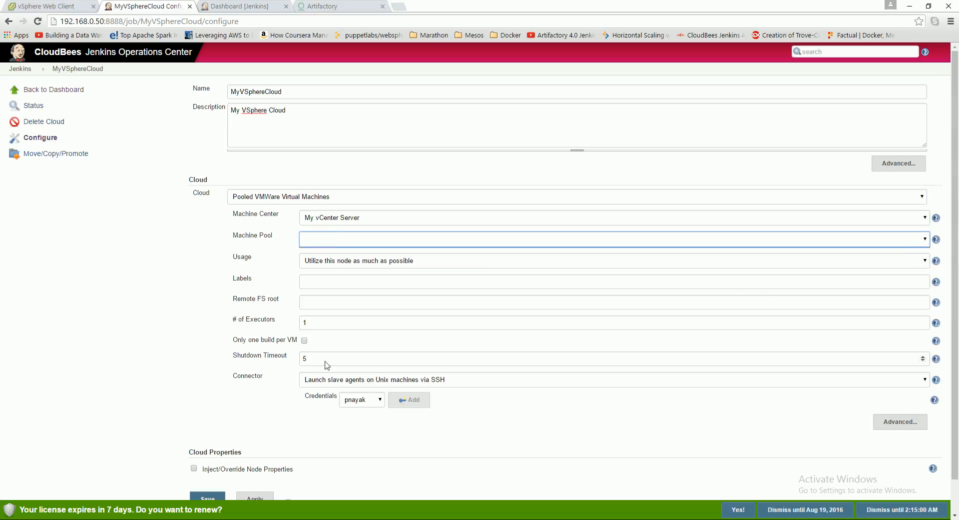
scroll(240, 409, down, 1)
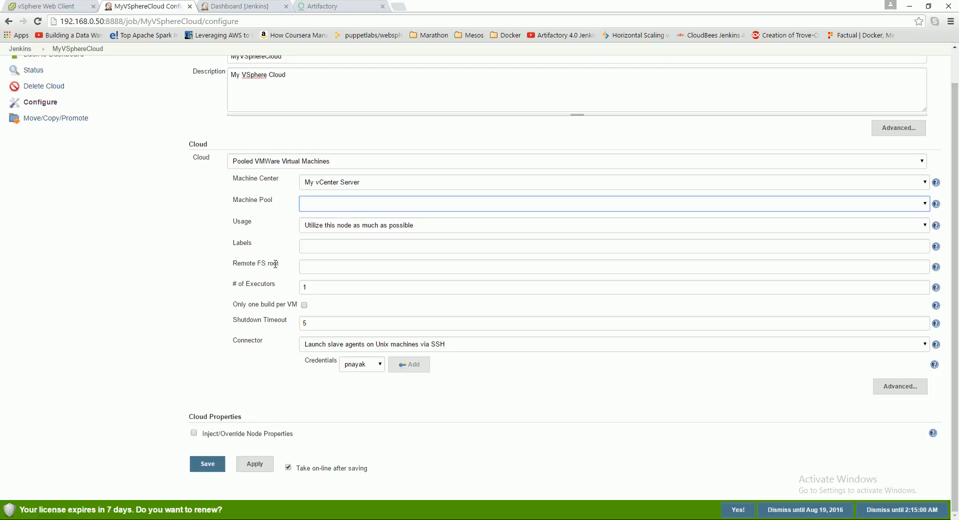
click(331, 271)
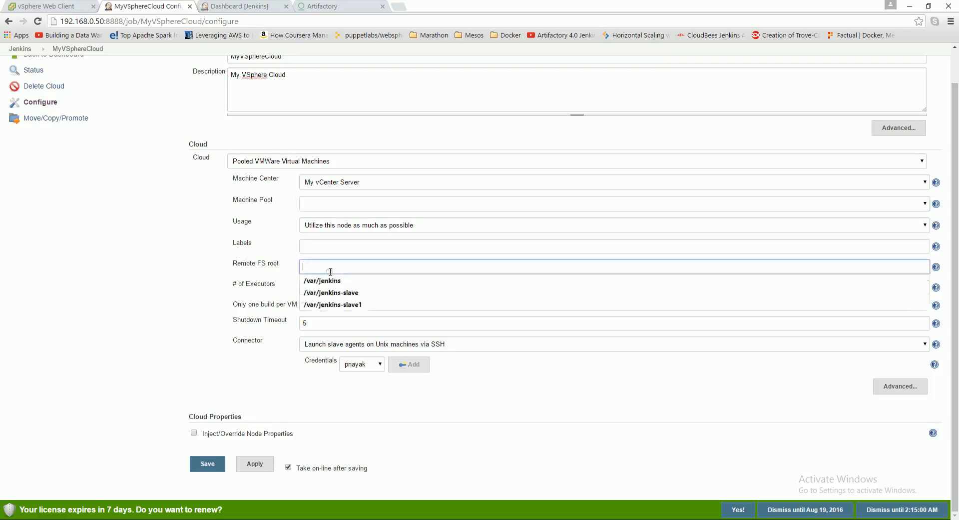
click(355, 293)
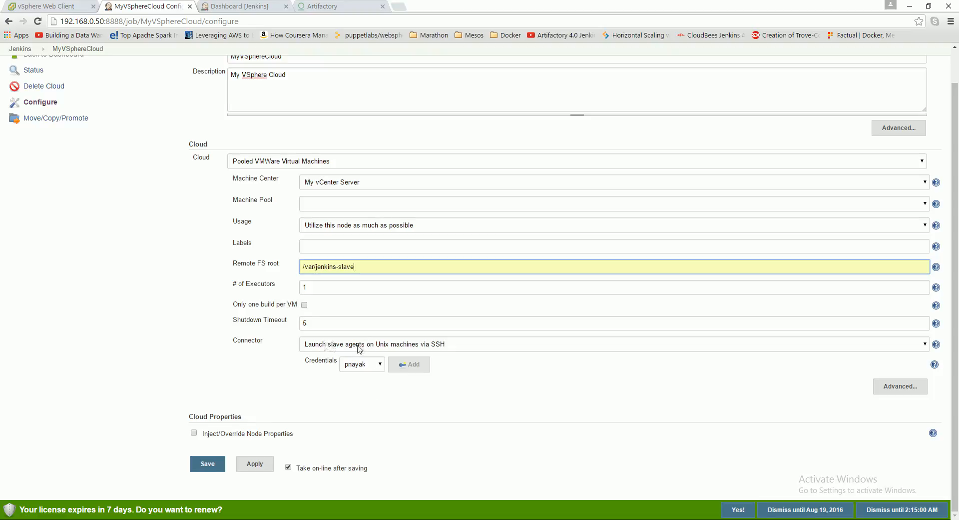
click(380, 365)
click(367, 390)
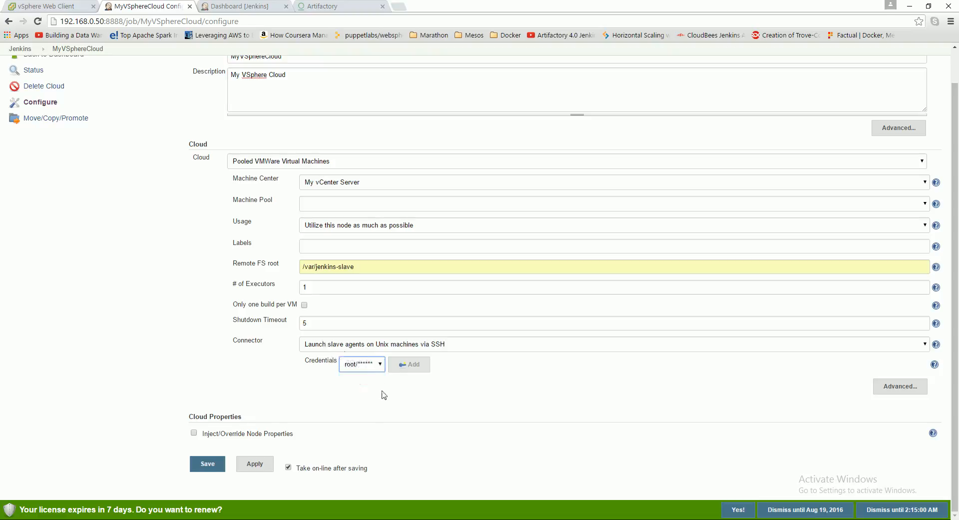
- Save the MyVSphereCloud configuration and reopen it to review its JenkinsSlaveFolder machine pool setting
click(206, 464)
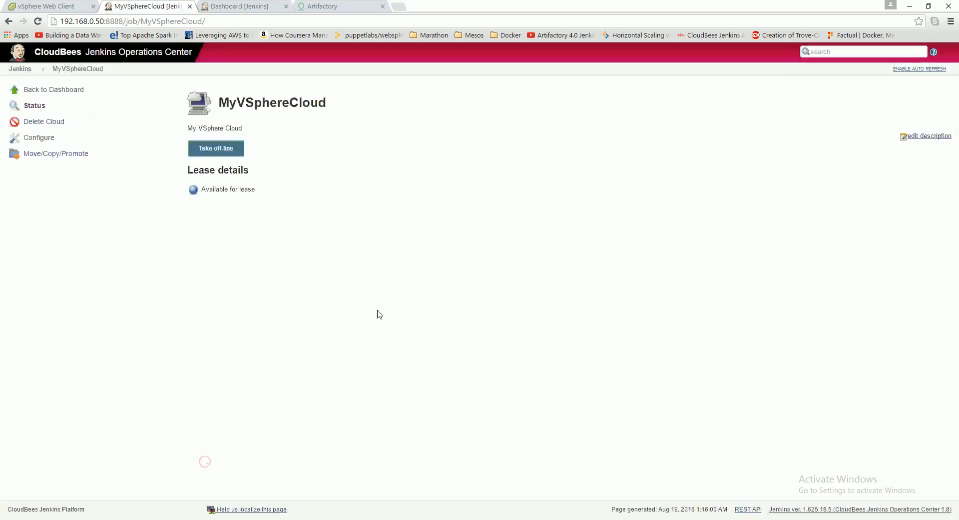
click(43, 139)
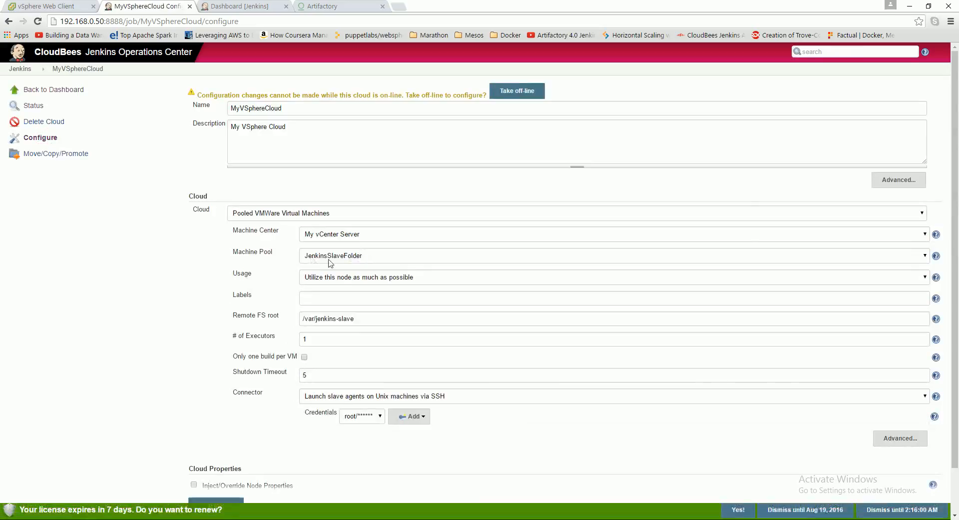
click(353, 259)
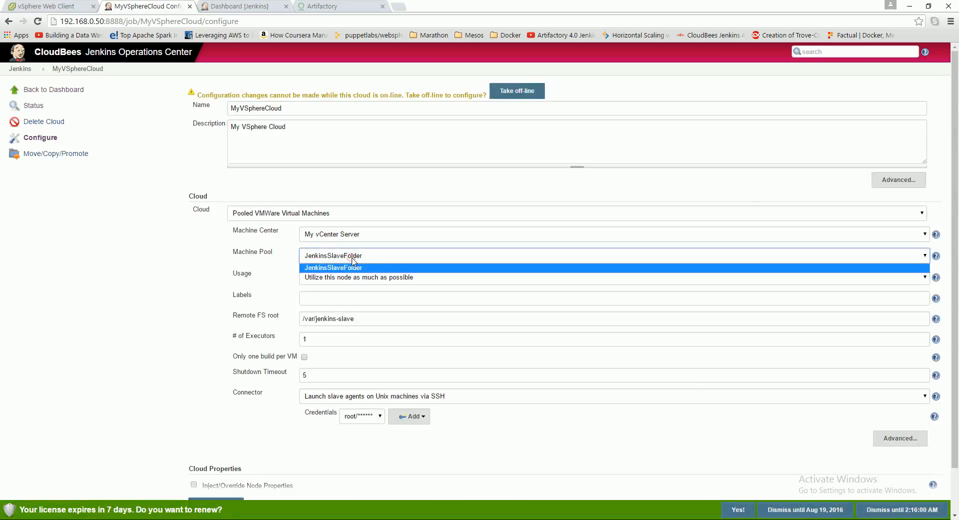
click(325, 265)
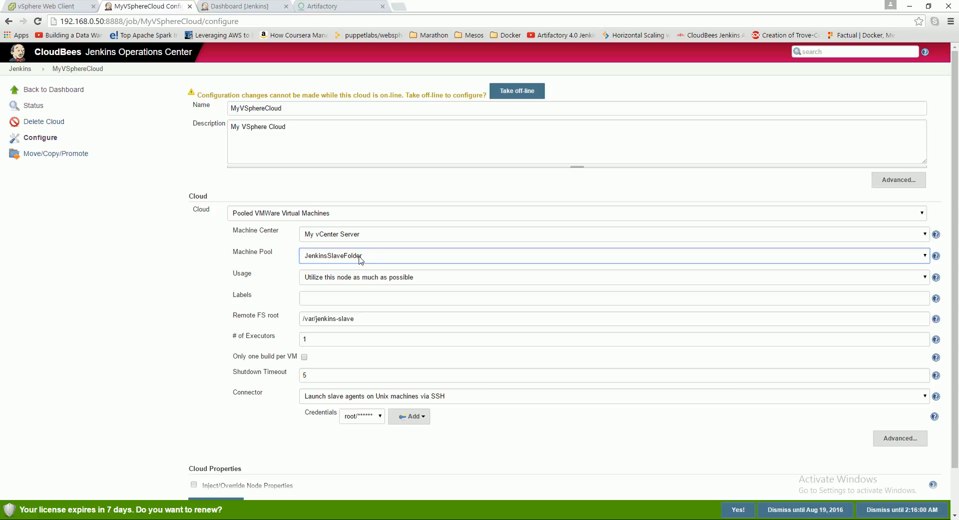
scroll(333, 309, down, 1)
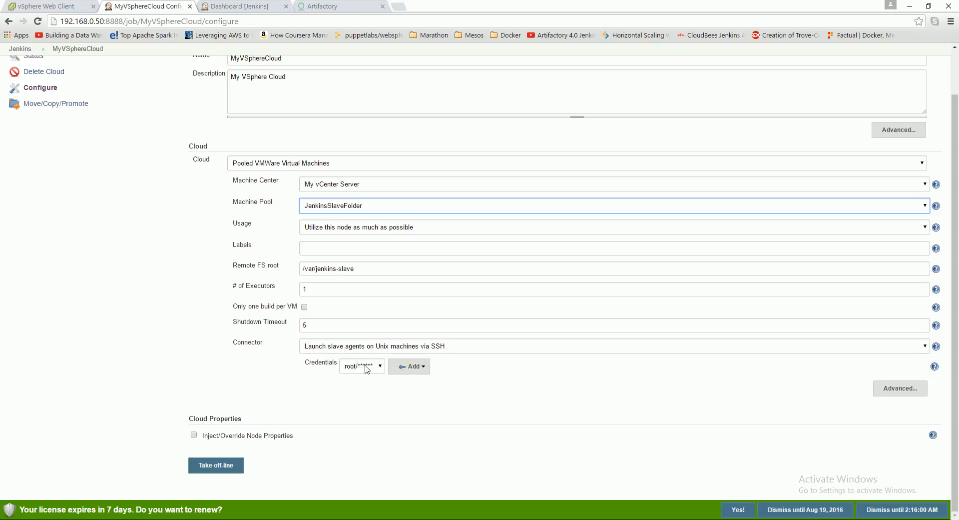
- Check the slave virtual machines in the vSphere Web Client inventory, and return to the Operations Center dashboard
click(35, 5)
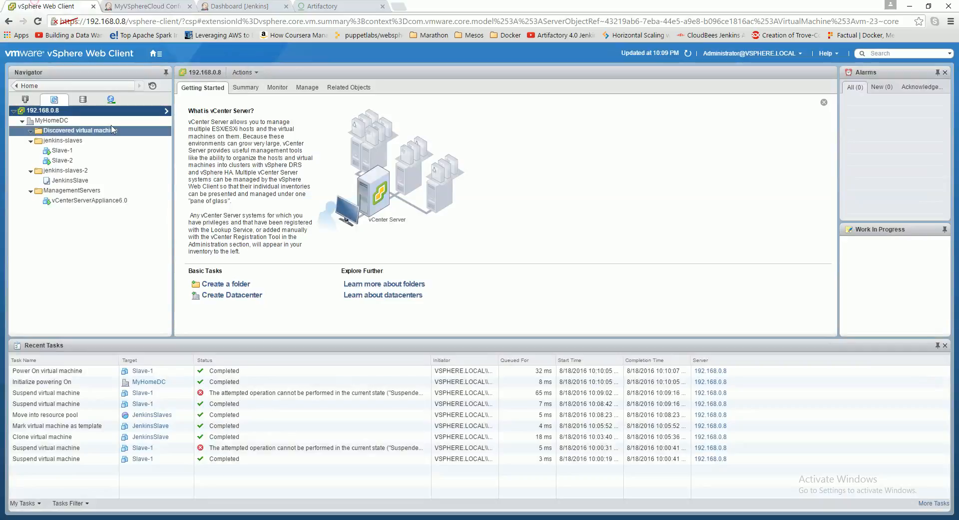
click(63, 150)
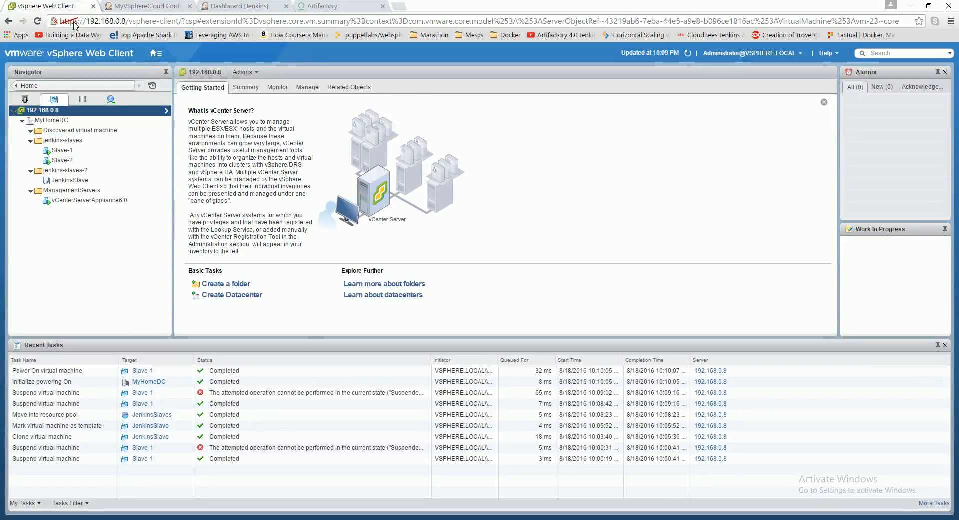
click(143, 7)
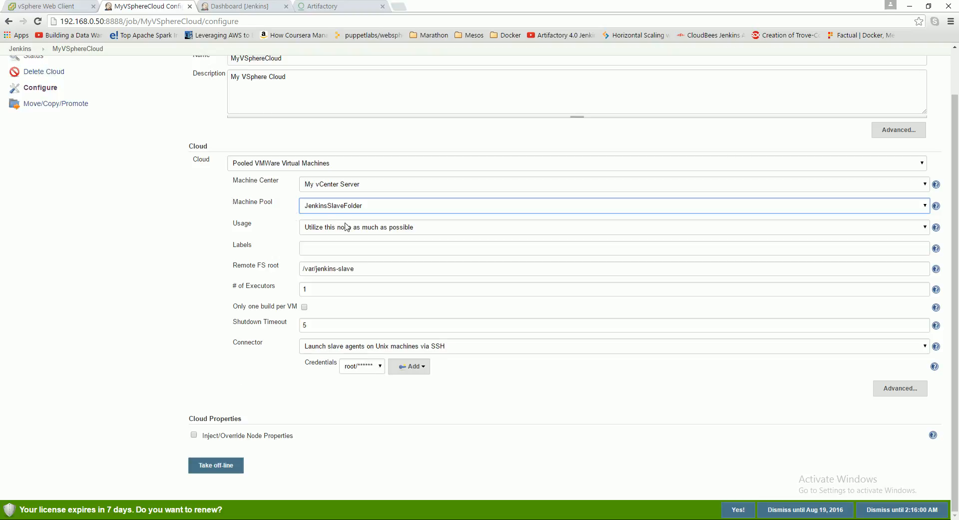
scroll(298, 231, up, 1)
click(20, 69)
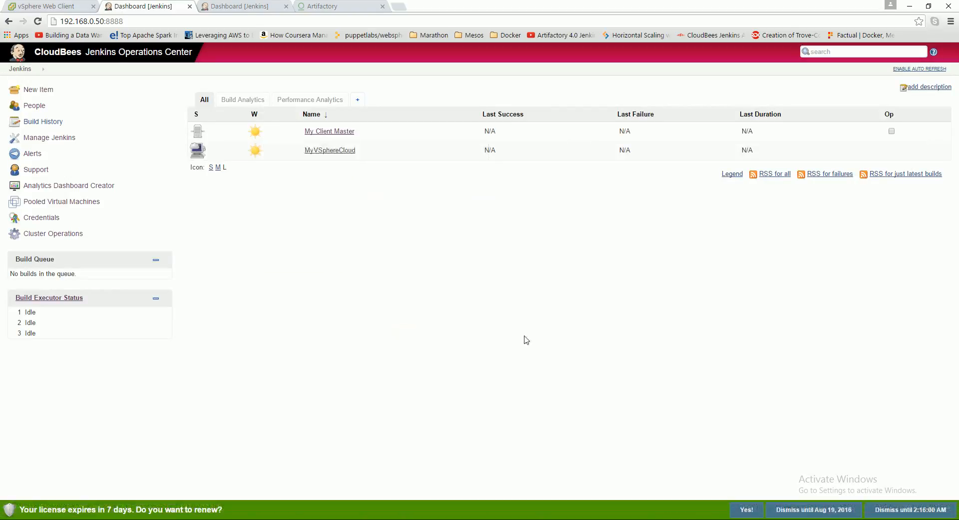
- Start a build of the maven-example project on My Client Master
click(235, 7)
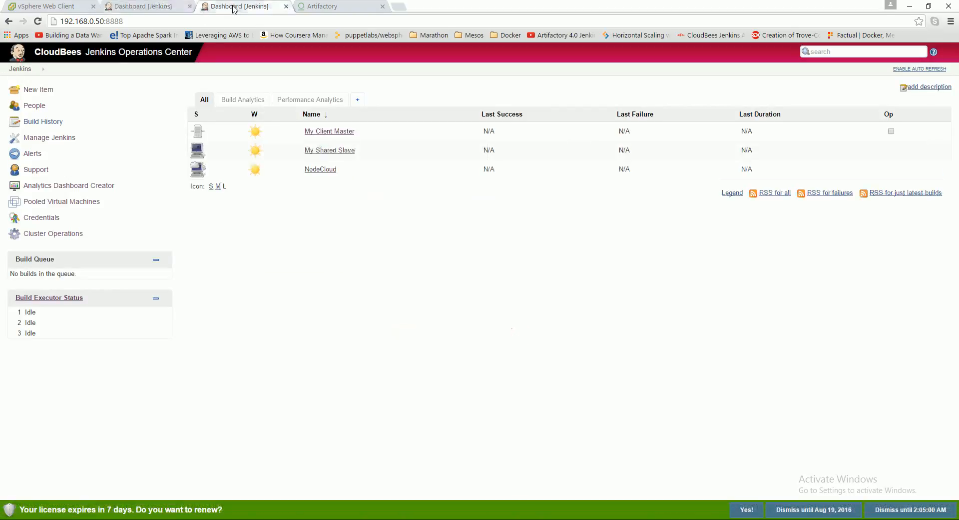
click(22, 69)
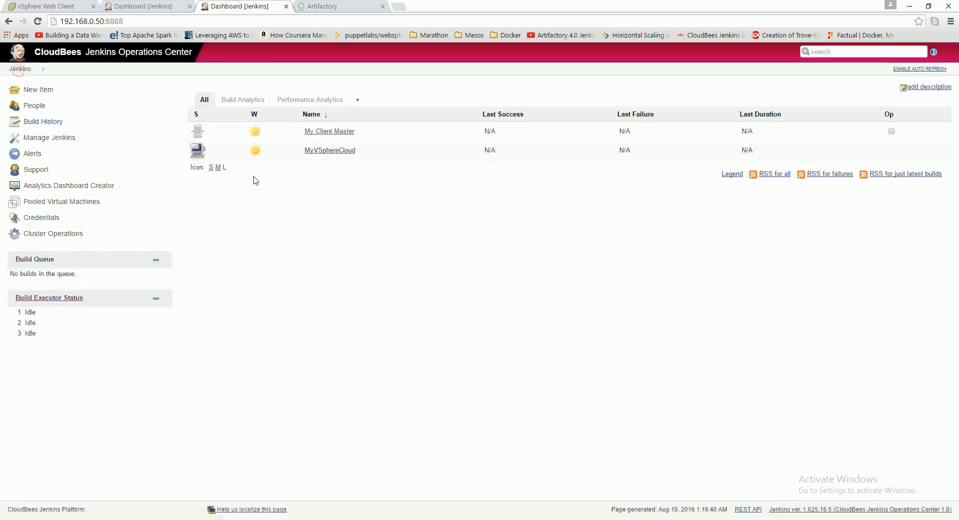
click(326, 131)
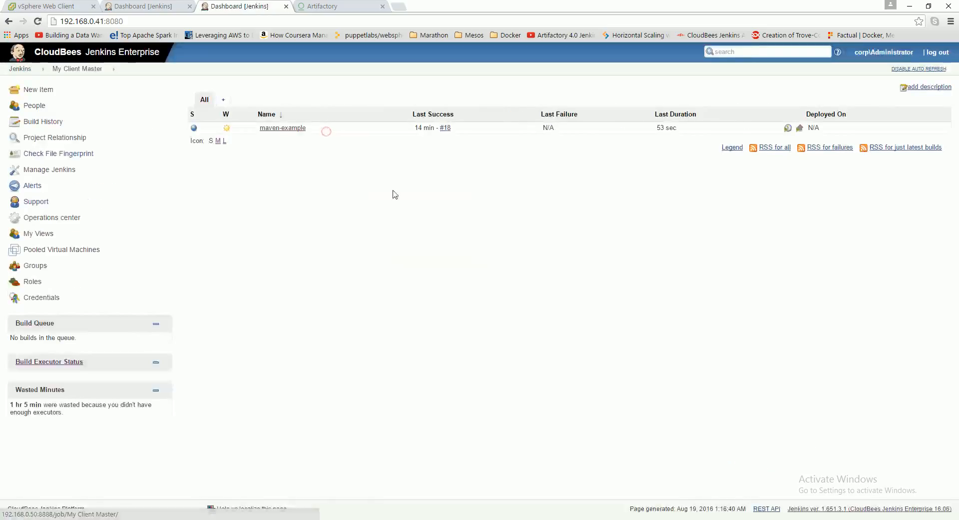
click(279, 128)
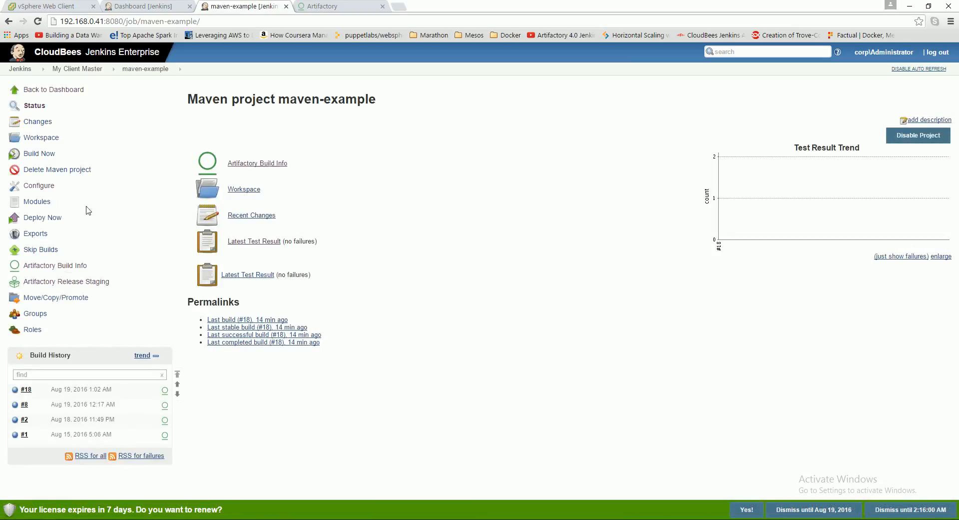
click(43, 157)
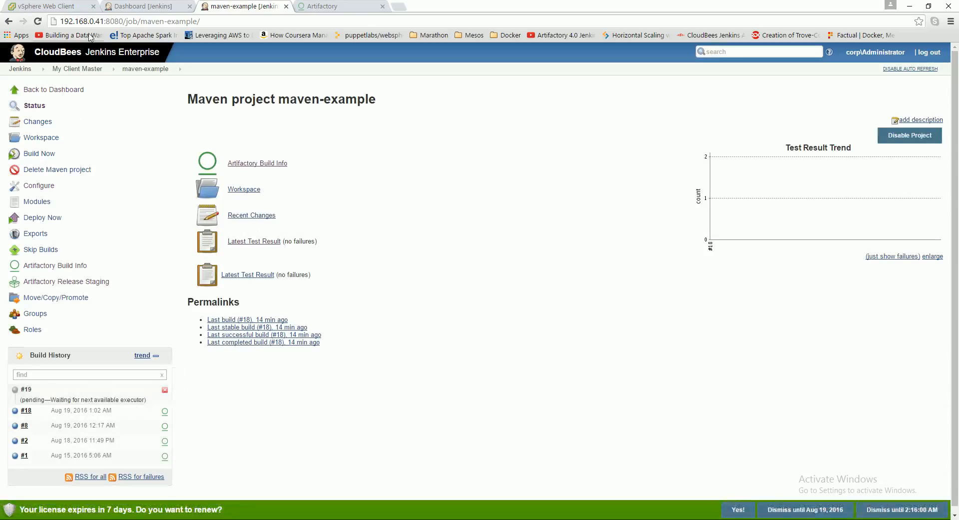
- Examine MyVSphereCloud's lease details in the Operations Center and the status of the queued maven-example build
click(133, 5)
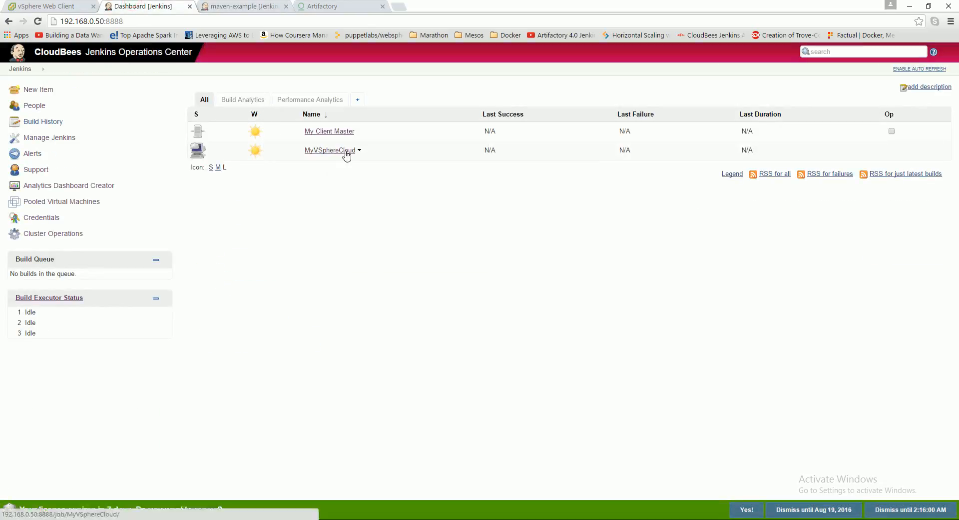
click(343, 152)
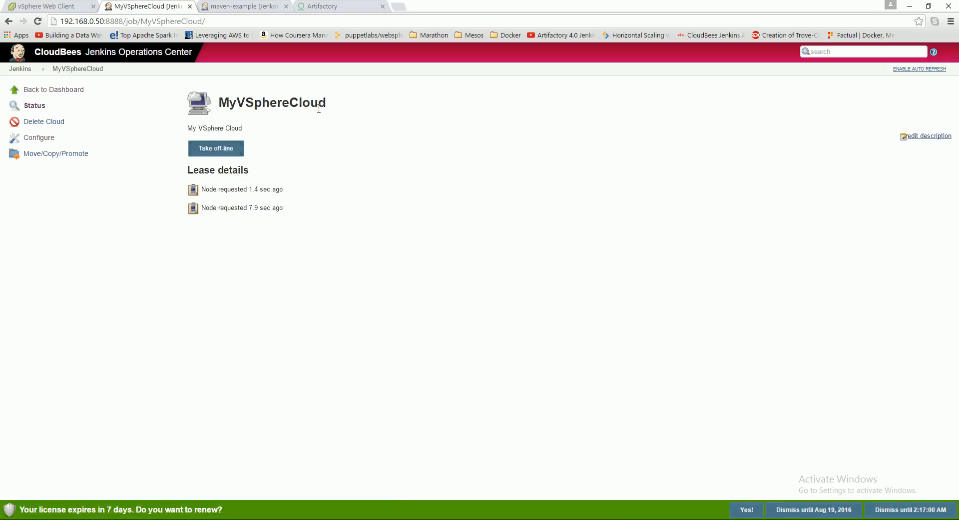
click(16, 69)
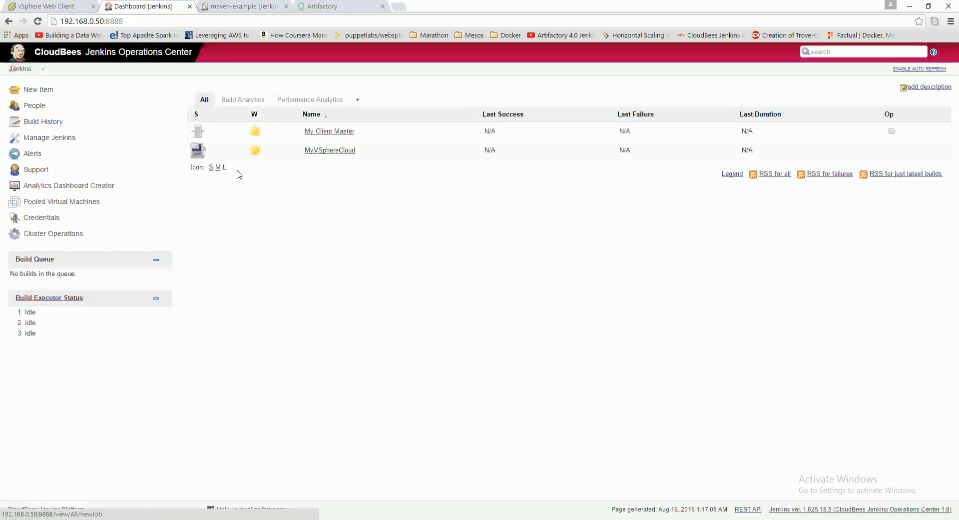
click(260, 7)
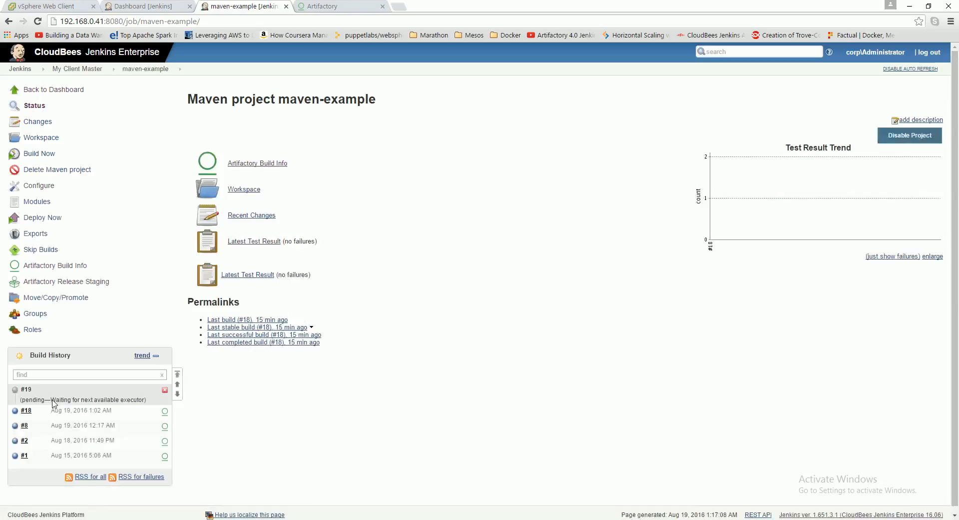
click(129, 7)
mouse_move(256, 131)
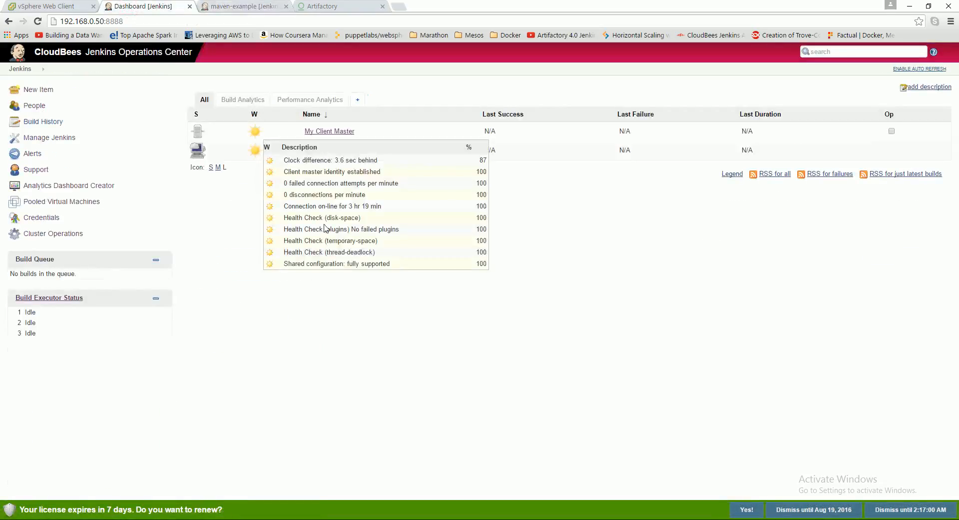
click(344, 150)
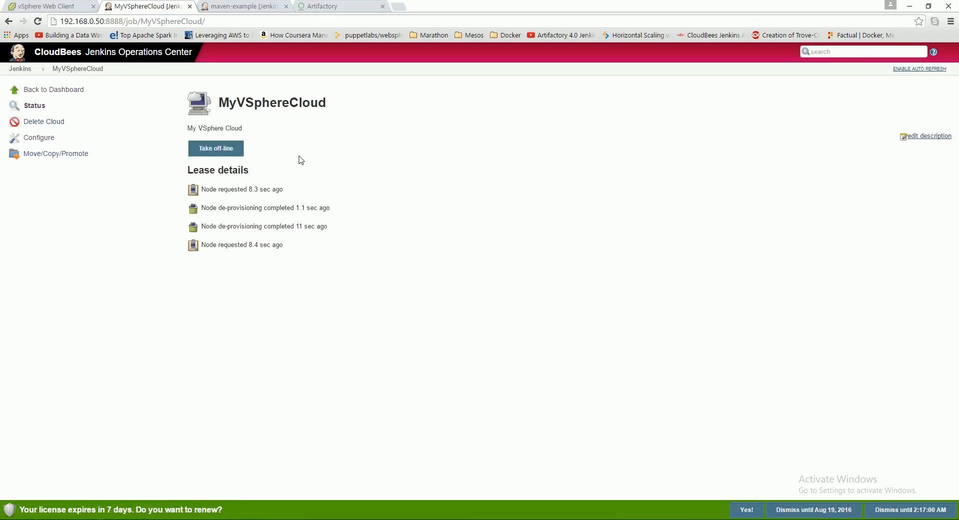
- Check the build queue on My Client Master and reload MyVSphereCloud's lease details
click(219, 7)
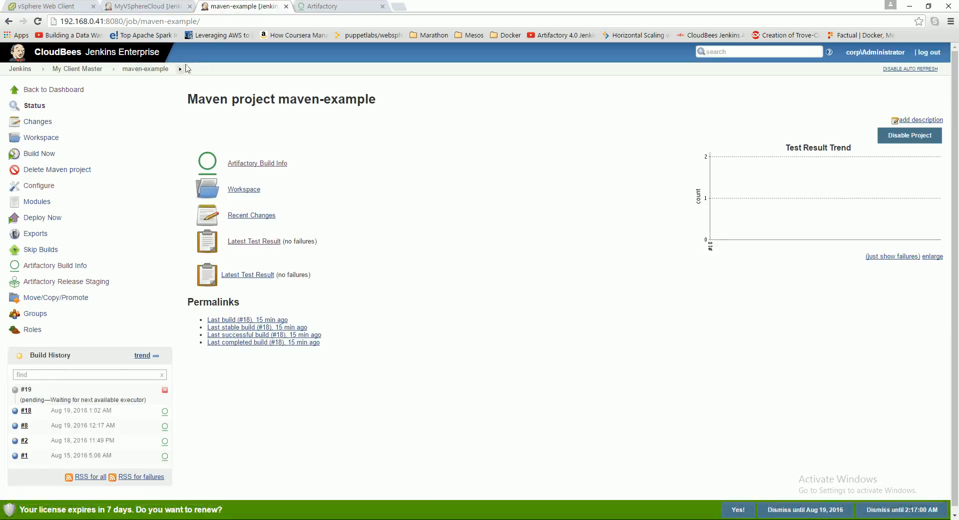
click(77, 68)
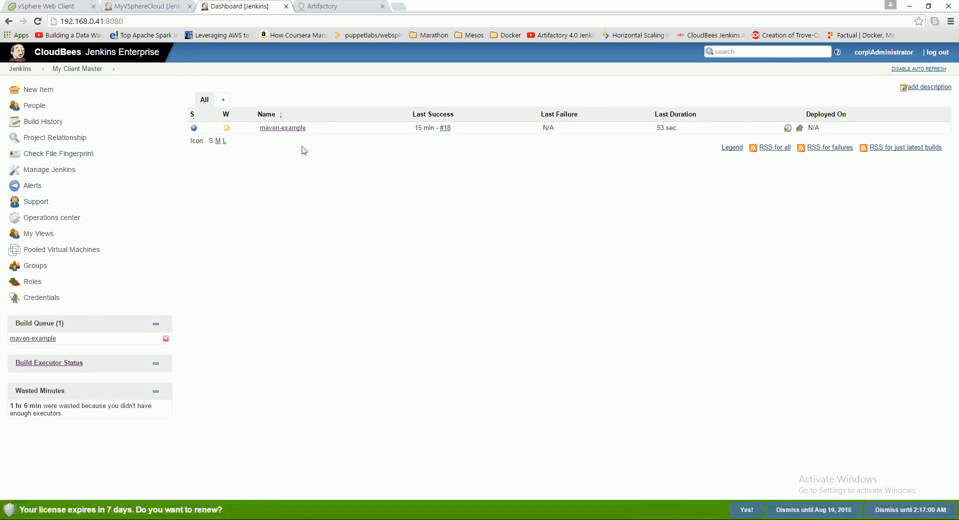
click(280, 128)
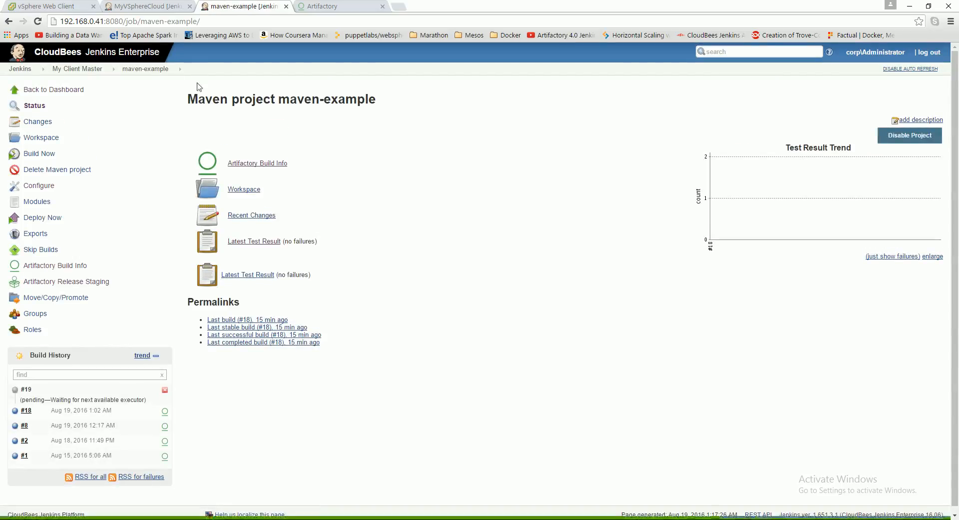
click(147, 6)
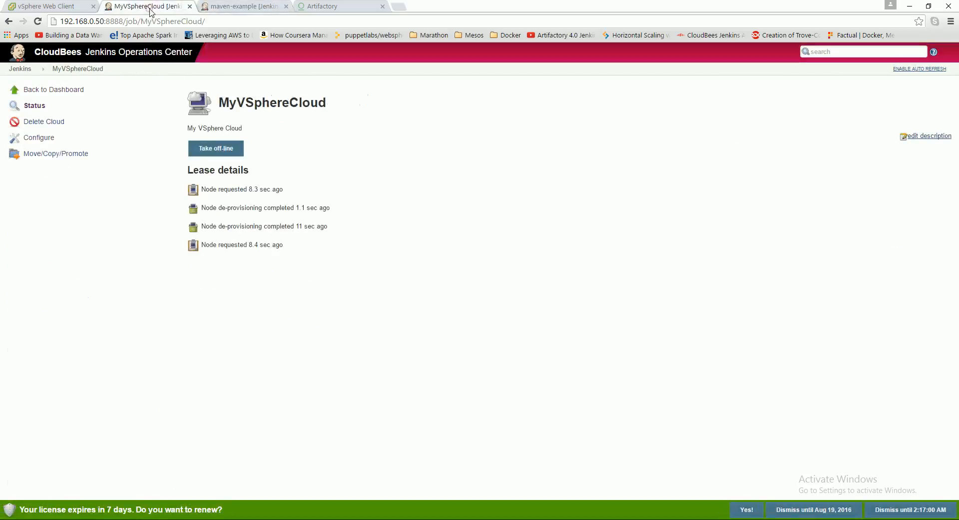
click(46, 89)
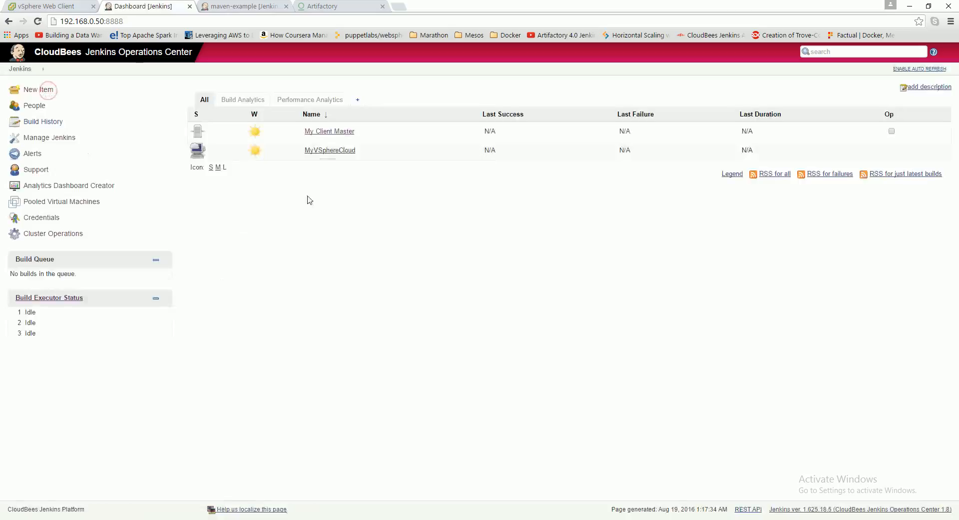
click(340, 151)
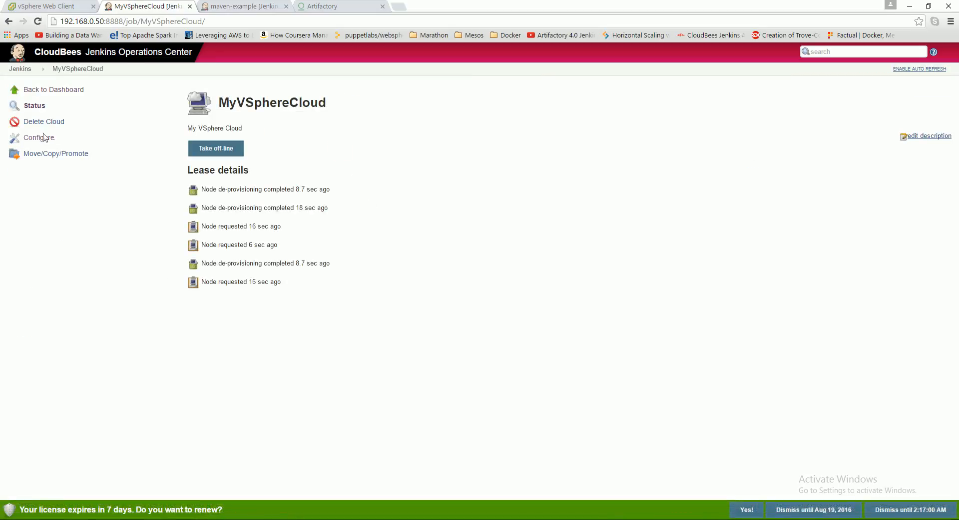
- Synchronize the JenkinsSlaveFolder machine pool of My vCenter Server under the pooled virtual machines
click(44, 90)
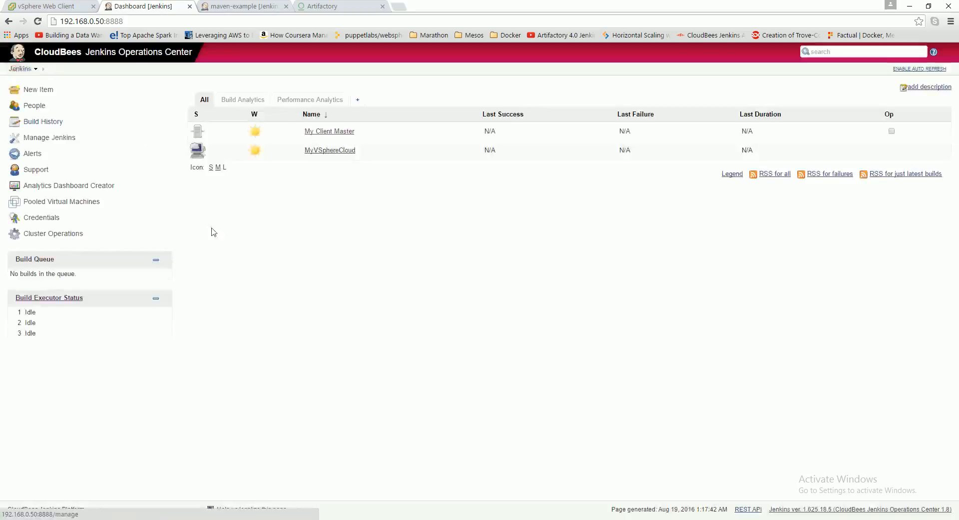
click(54, 204)
click(291, 142)
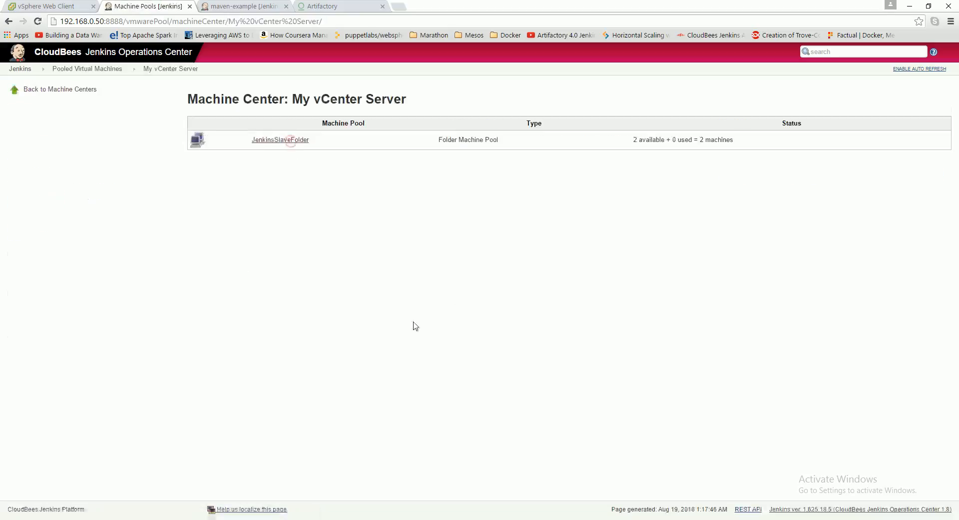
click(290, 141)
click(228, 131)
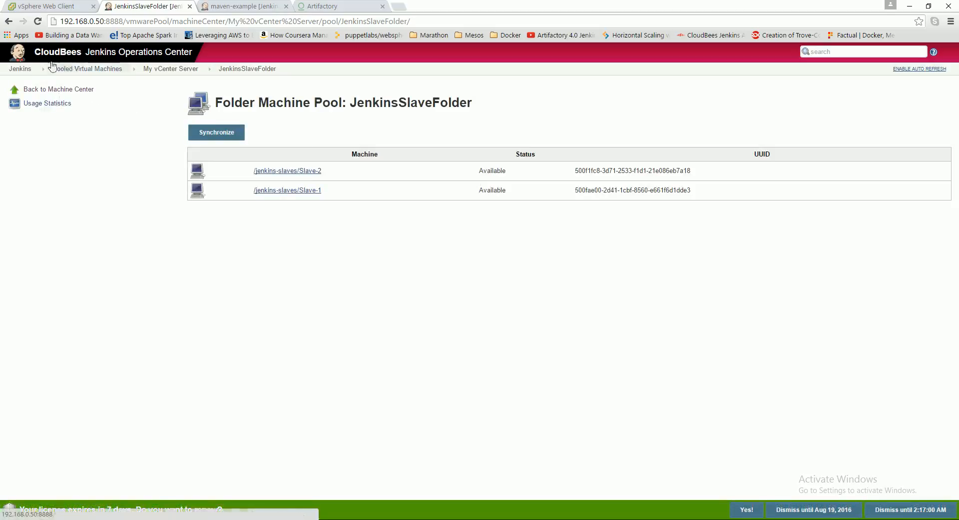
- Recheck MyVSphereCloud's lease details and refresh the maven-example project's status
click(20, 69)
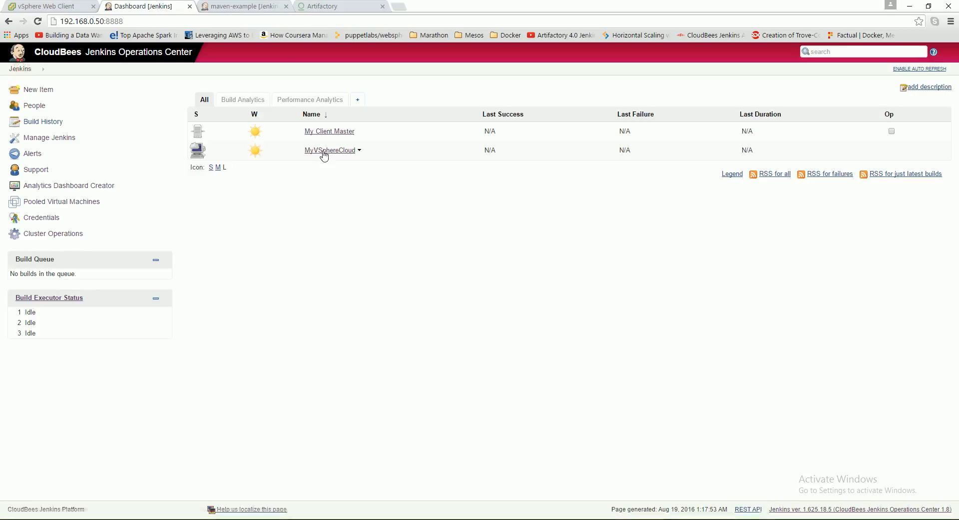
click(323, 150)
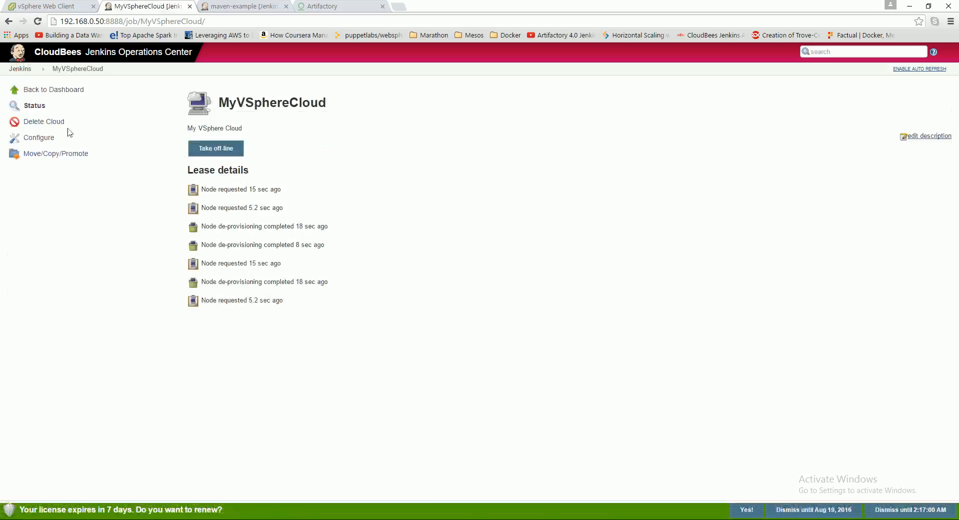
click(236, 7)
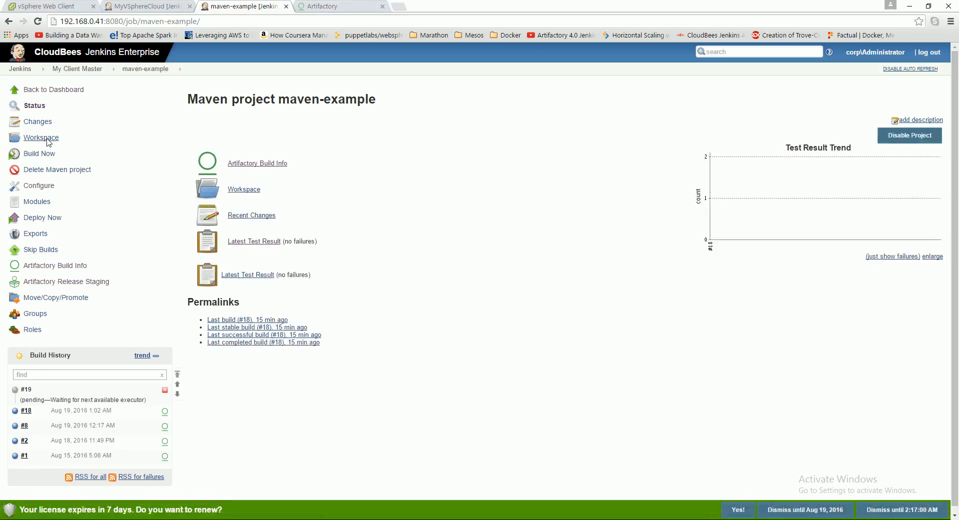
click(34, 107)
- Switch to the vSphere Web Client and refresh its inventory and recent tasks
click(9, 5)
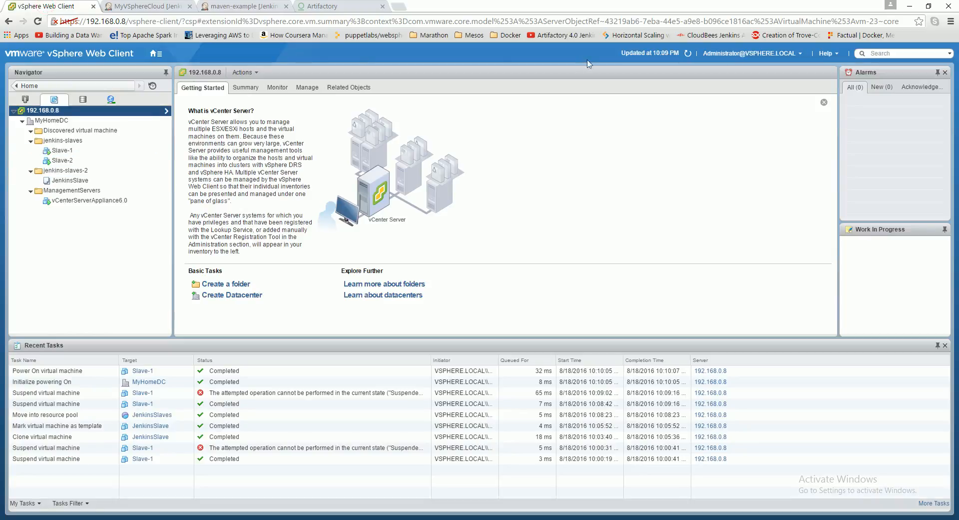
click(688, 52)
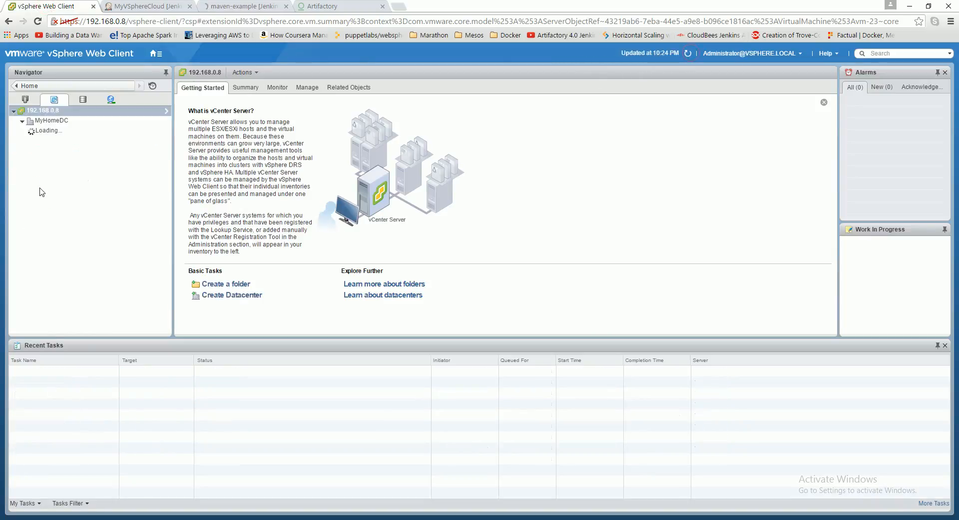
- Switch back to Jenkins Operations Center, take MyVSphereCloud off-line and reload its lease details
click(160, 53)
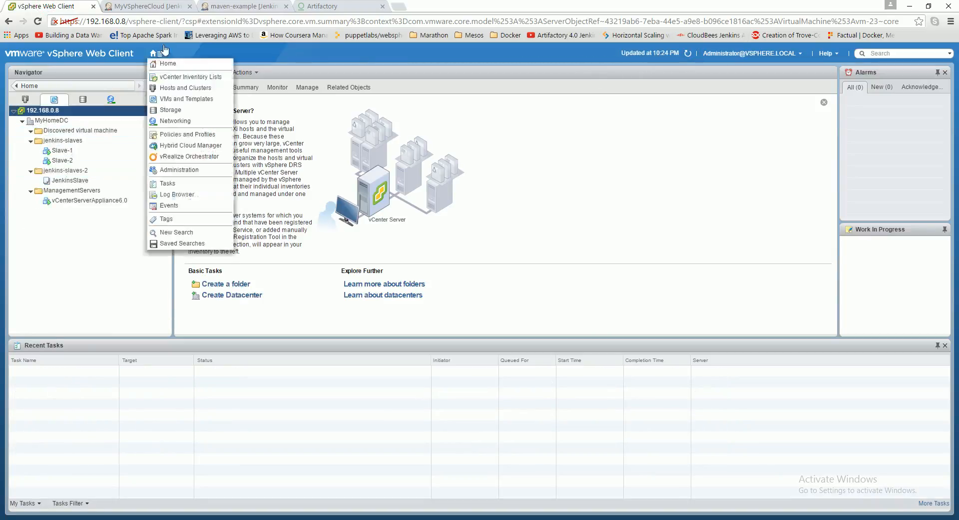
click(160, 5)
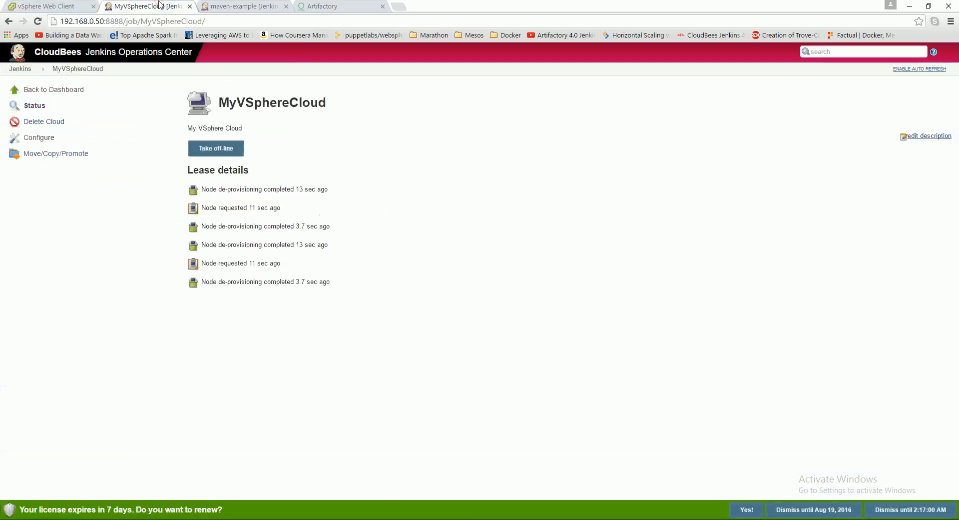
click(46, 90)
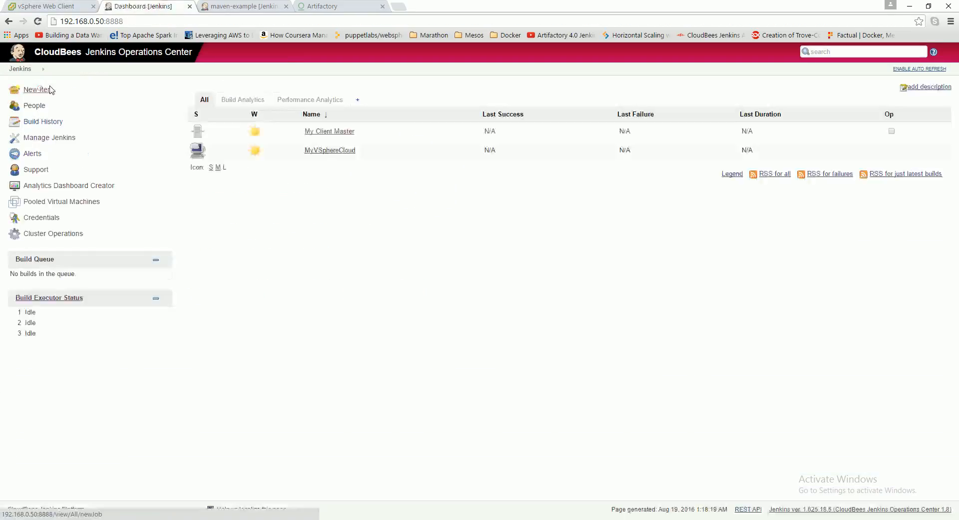
click(342, 152)
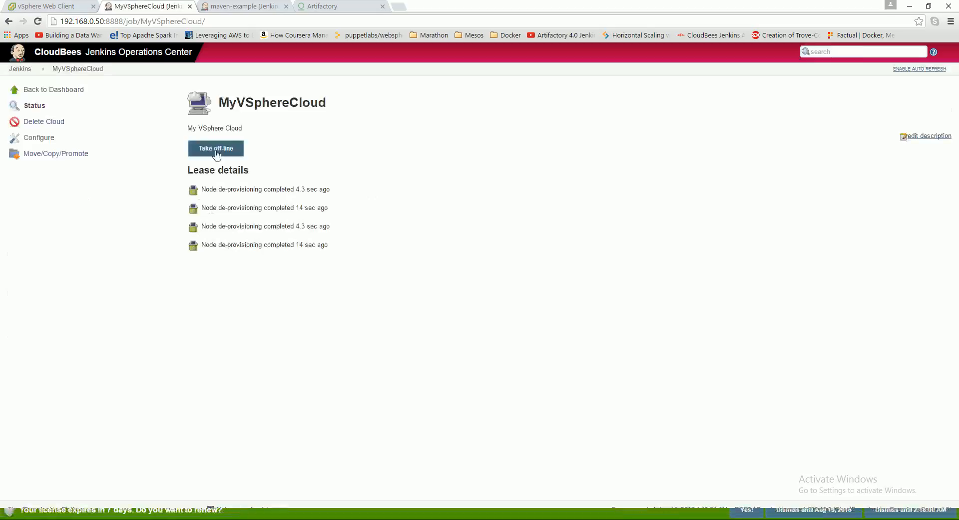
click(216, 150)
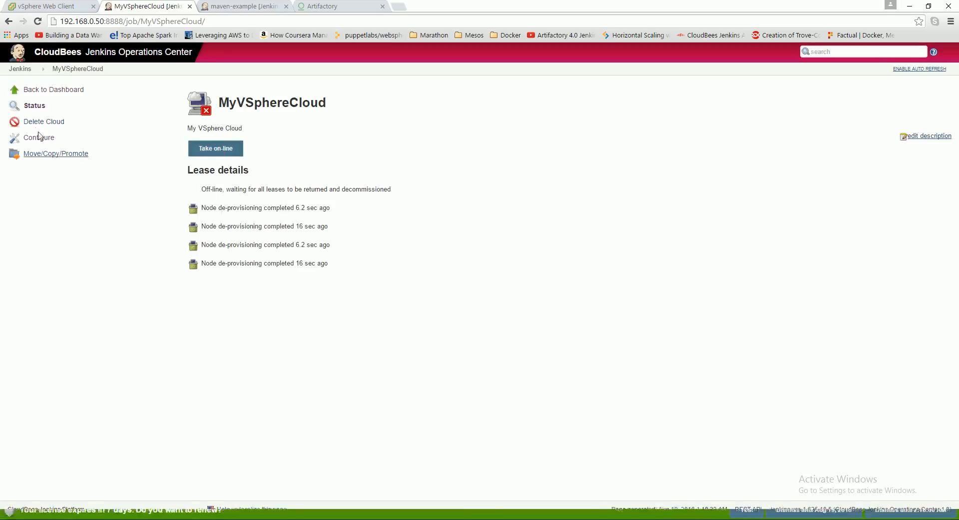
click(40, 90)
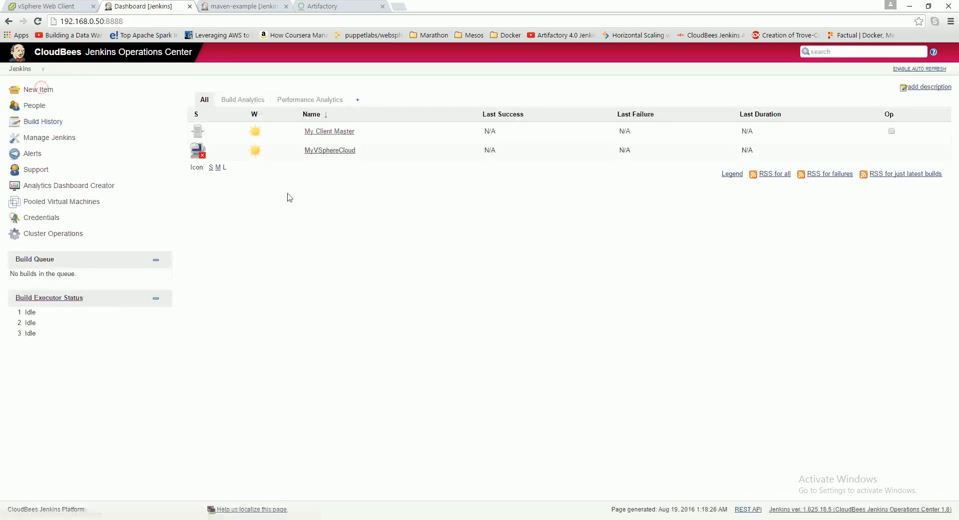
click(335, 151)
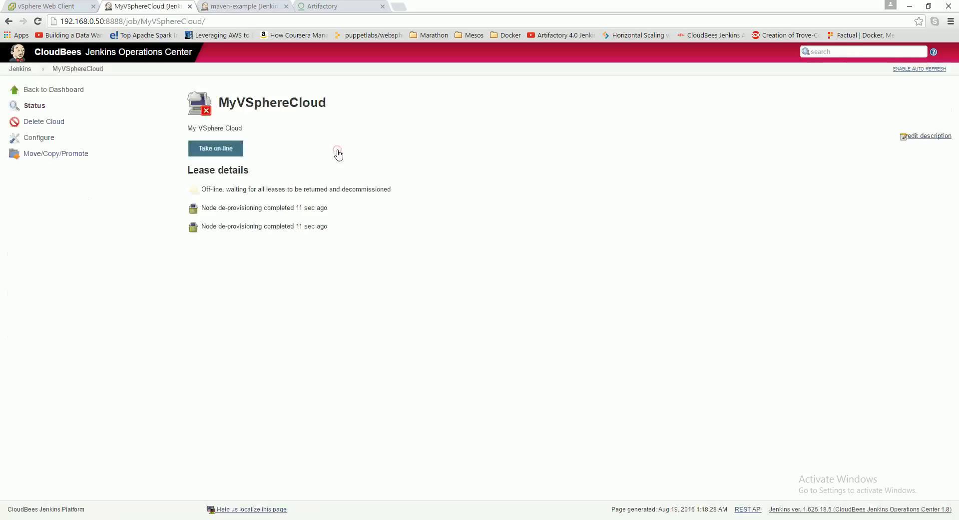
- Try to enable Only one build per VM in MyVSphereCloud's configuration, reviewing the advanced cloud and SSH connector settings
click(41, 137)
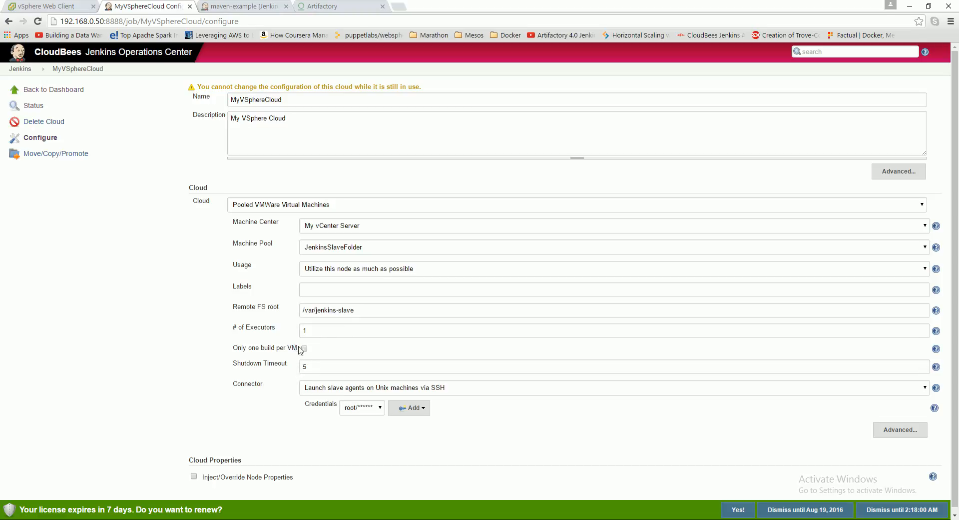
scroll(915, 348, down, 1)
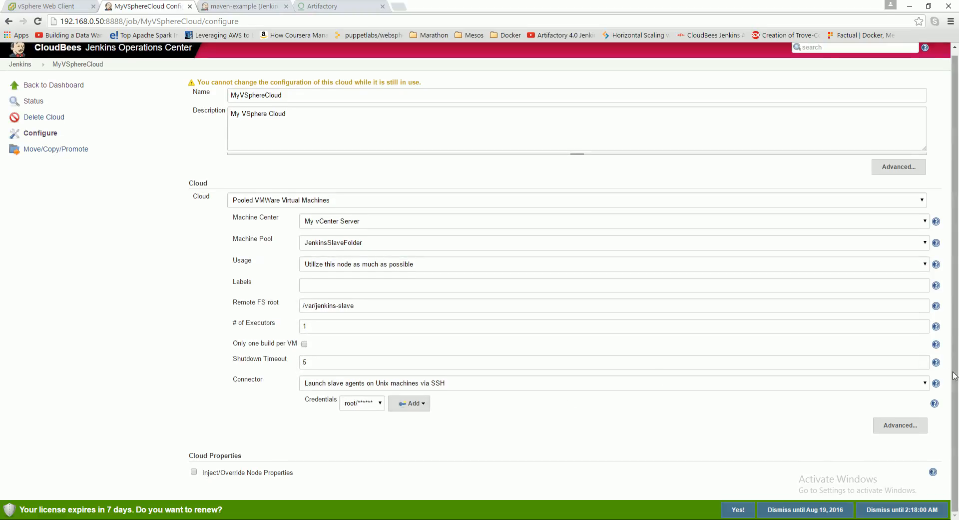
click(894, 169)
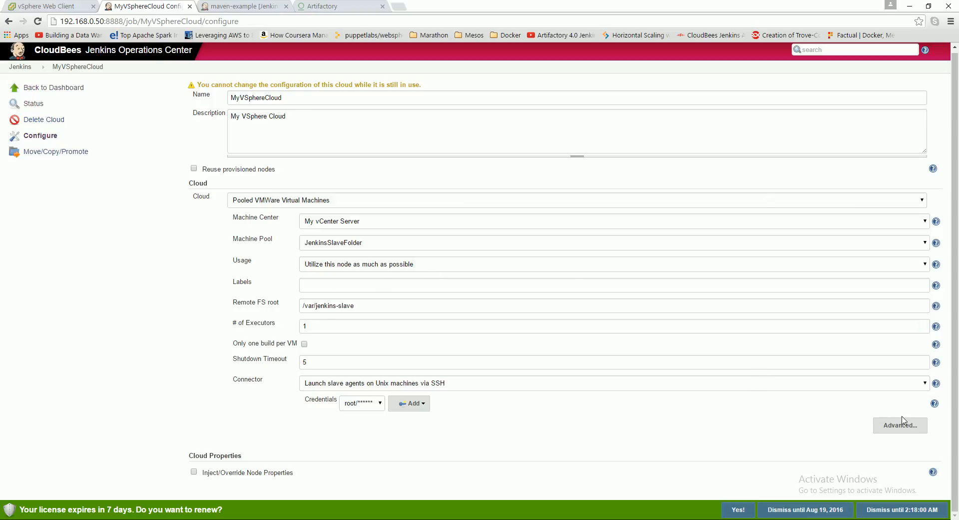
click(896, 424)
scroll(778, 348, down, 3)
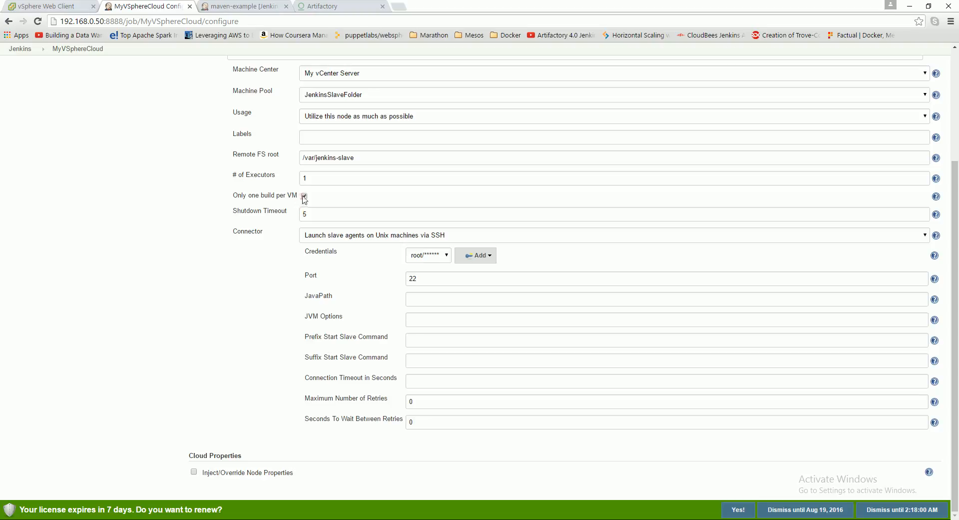
scroll(228, 370, up, 3)
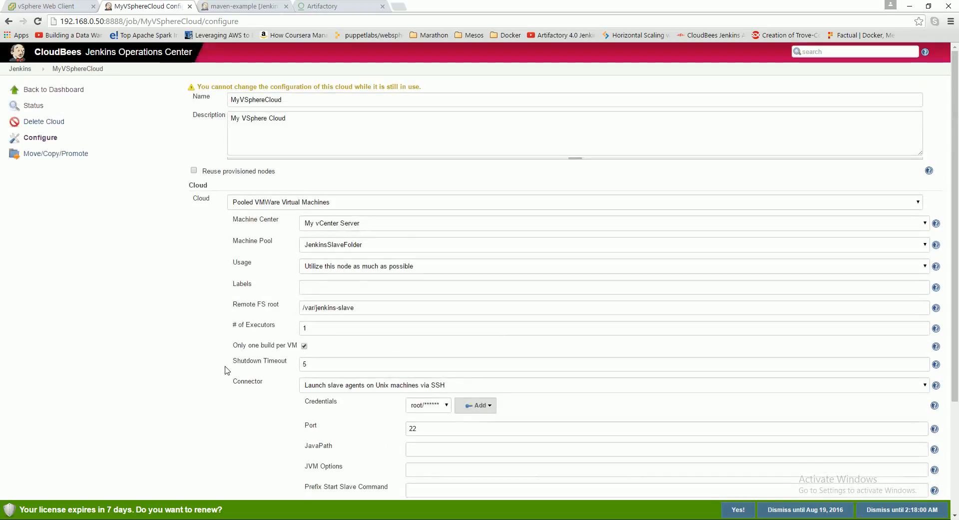
click(40, 140)
scroll(285, 353, up, 3)
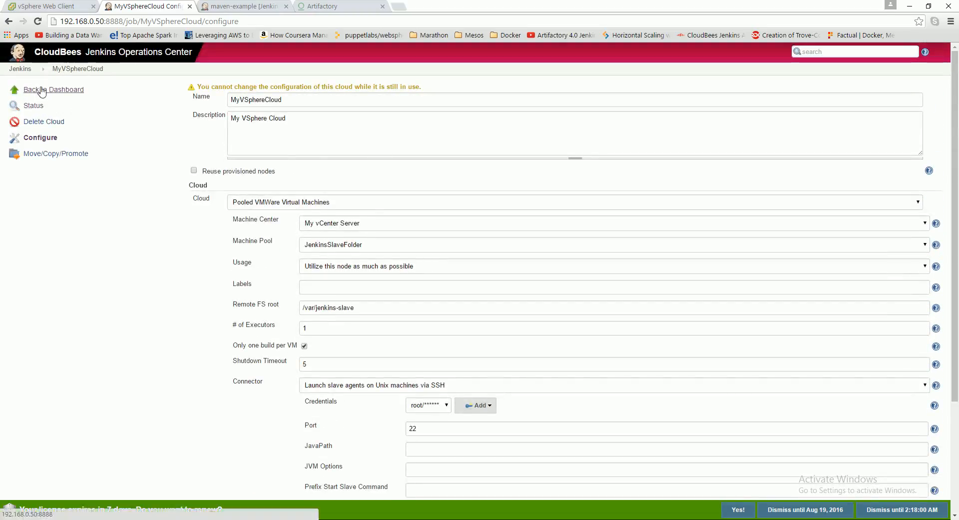
- Bring MyVSphereCloud back on-line and reload its lease details from the dashboard
click(72, 68)
click(227, 153)
click(344, 210)
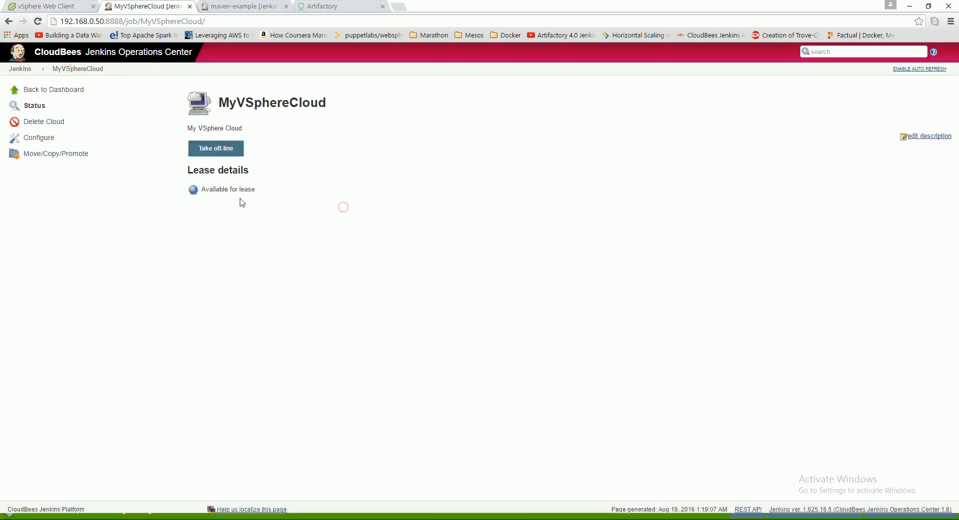
click(54, 90)
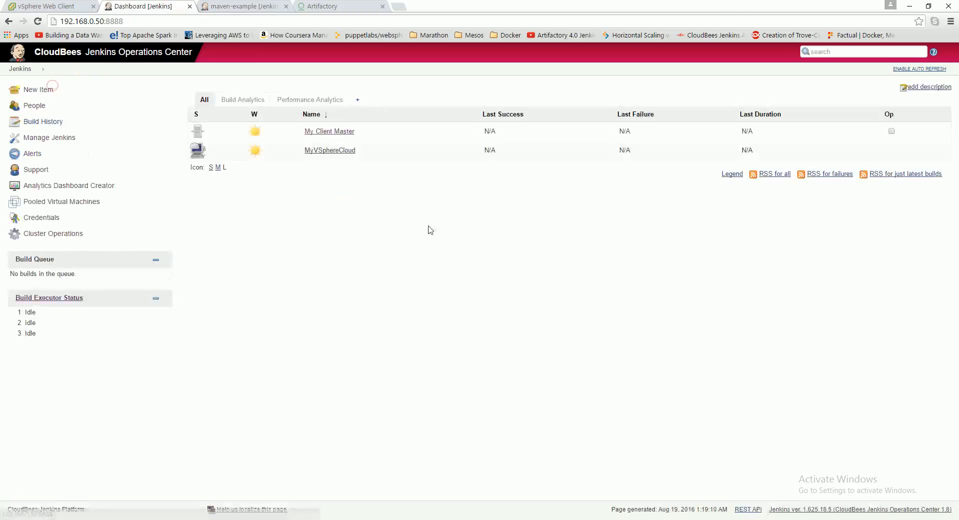
click(332, 149)
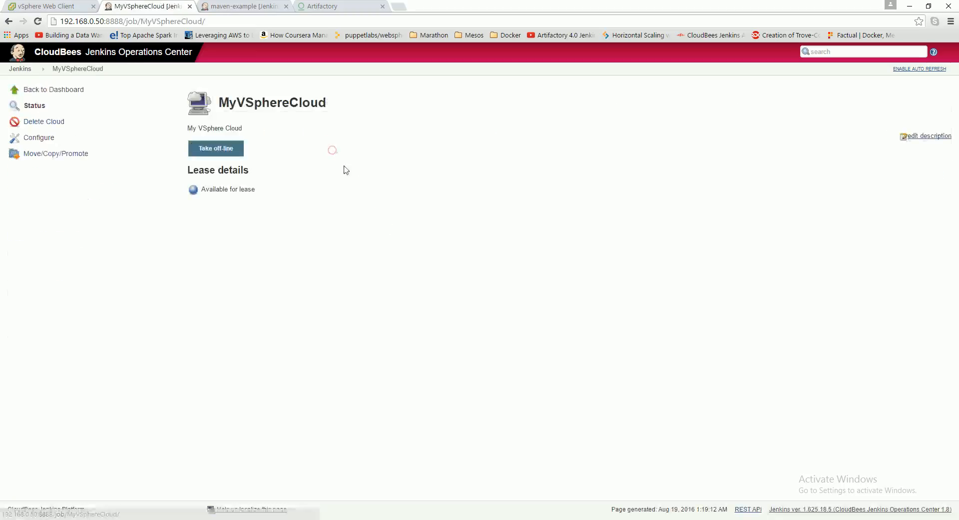
- Check the build queue on My Client Master and start a new build of the maven-example project
click(236, 6)
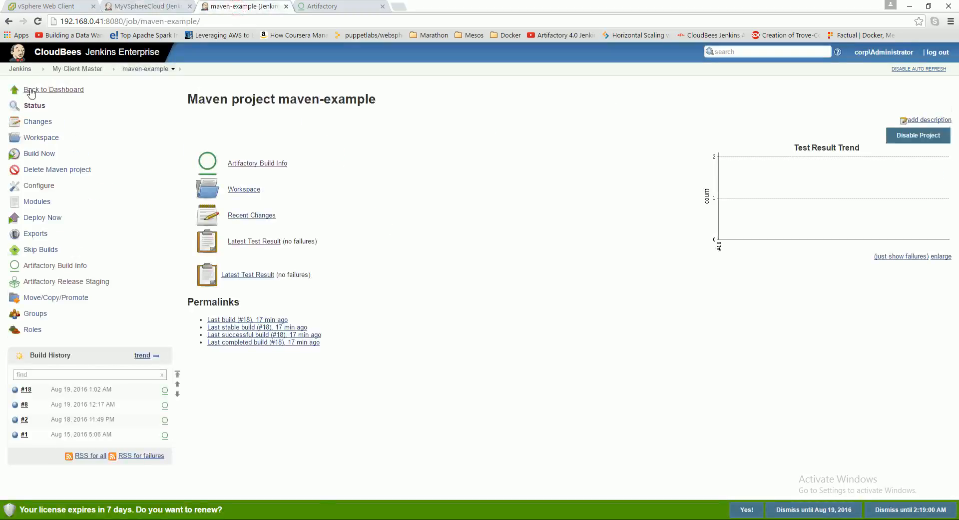
click(34, 90)
click(336, 247)
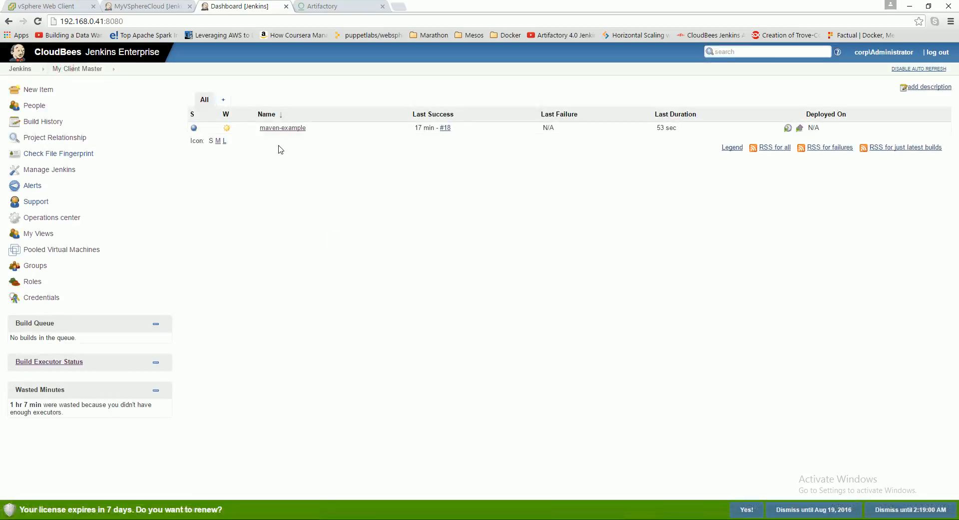
click(285, 128)
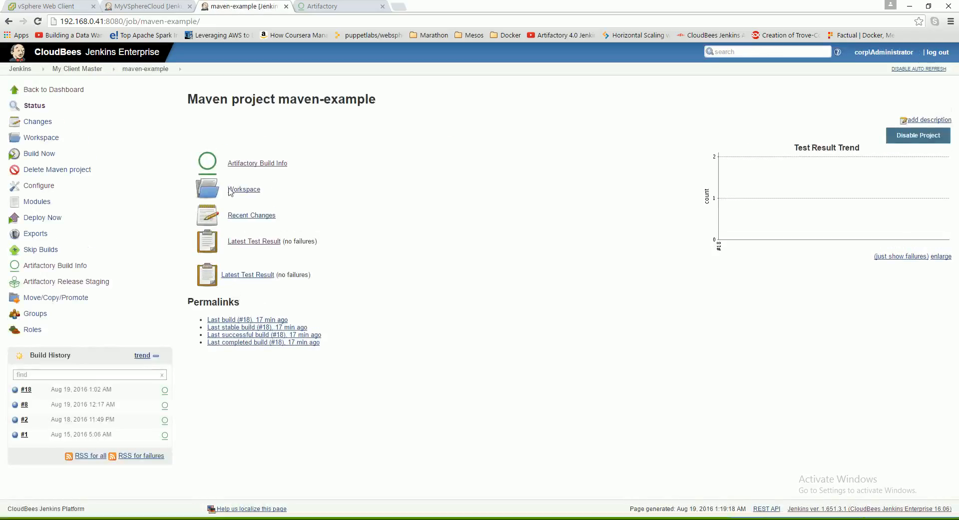
click(51, 158)
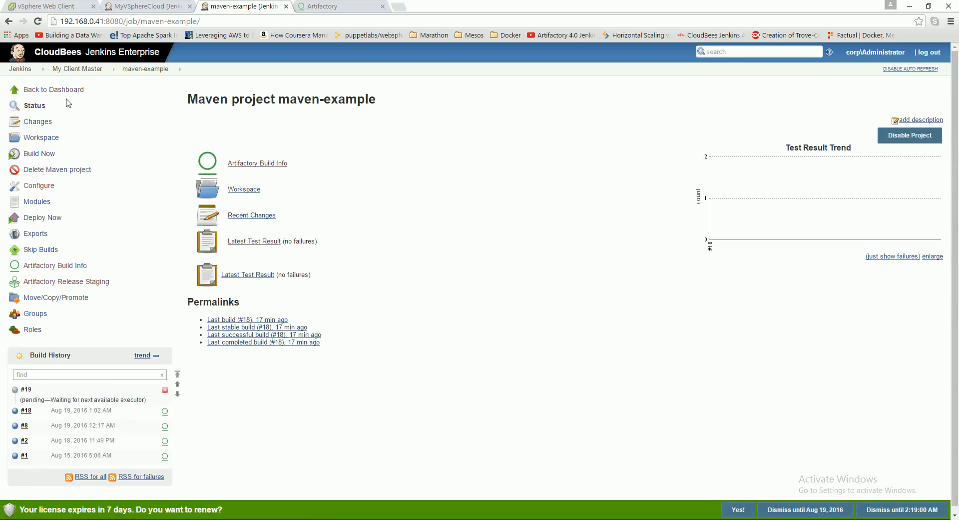
- Reload MyVSphereCloud's lease details and look over its configuration while the build waits for a node
click(140, 7)
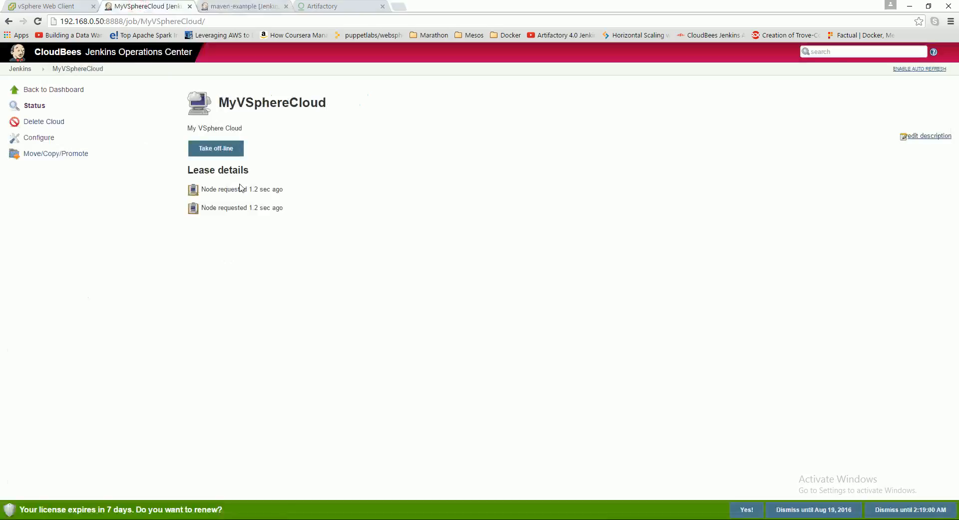
click(60, 92)
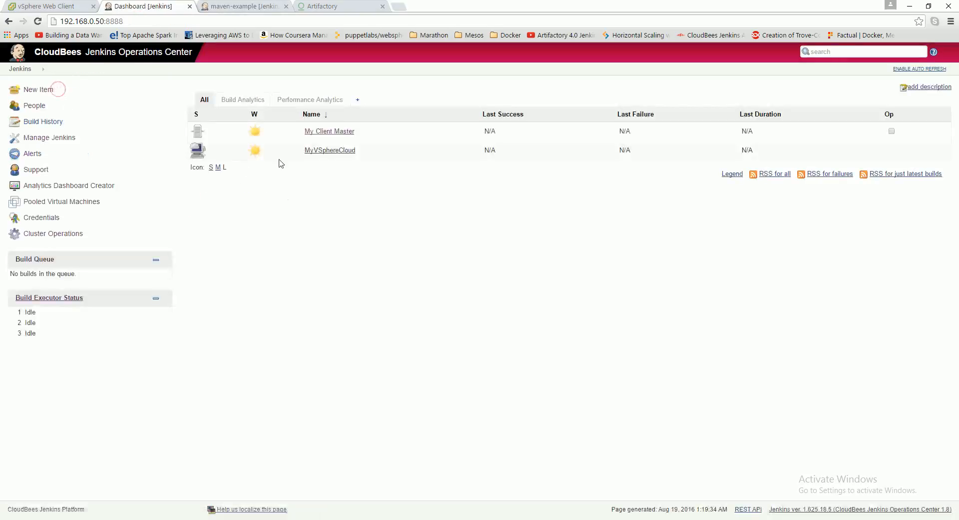
click(337, 154)
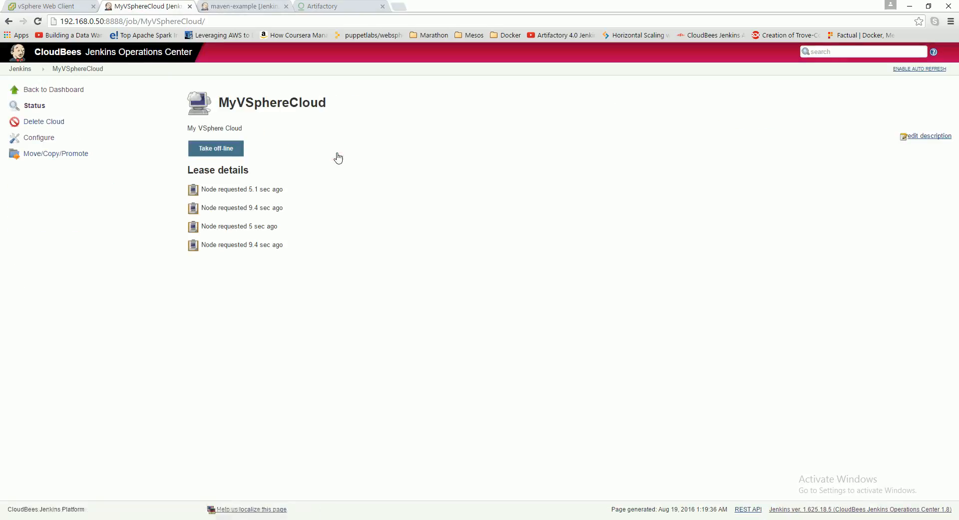
click(37, 138)
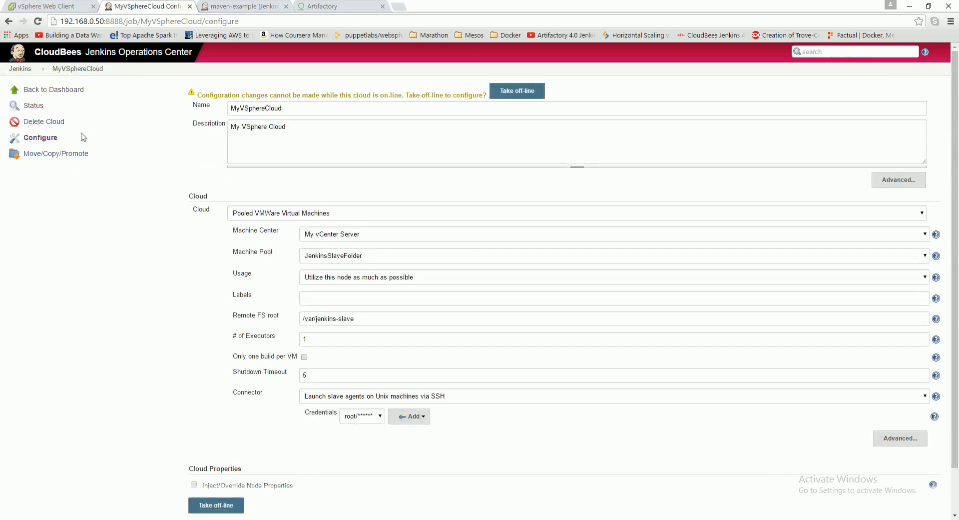
click(44, 92)
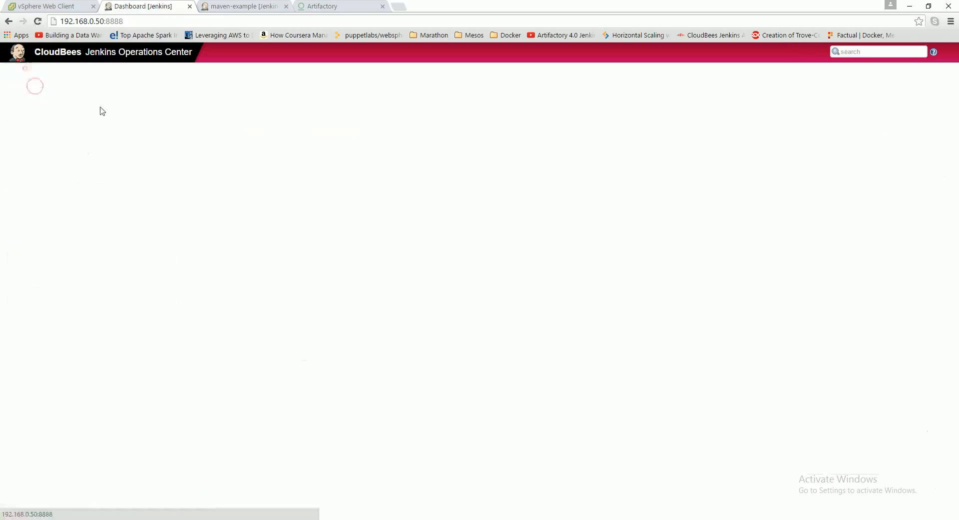
click(345, 151)
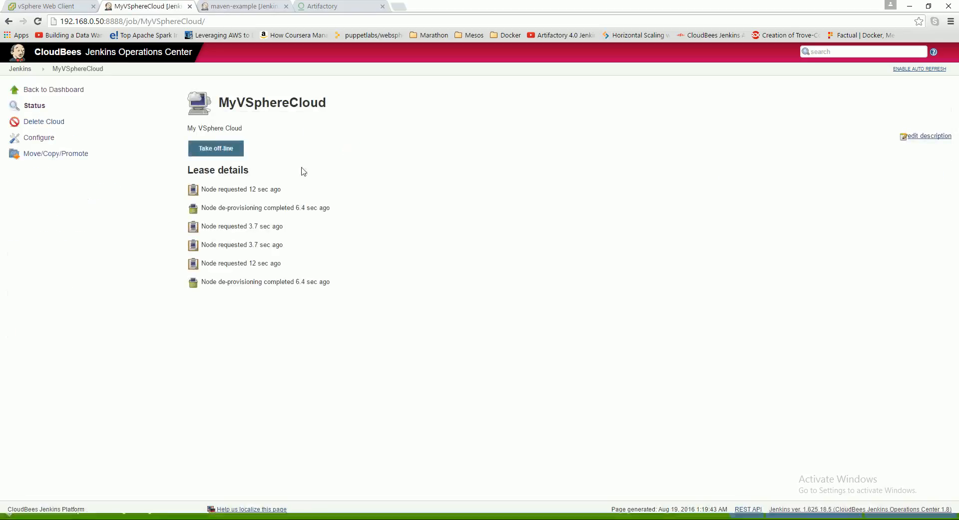
- View the vCenter Server's summary in the vSphere Web Client, and return to MyVSphereCloud to refresh its lease details
click(59, 6)
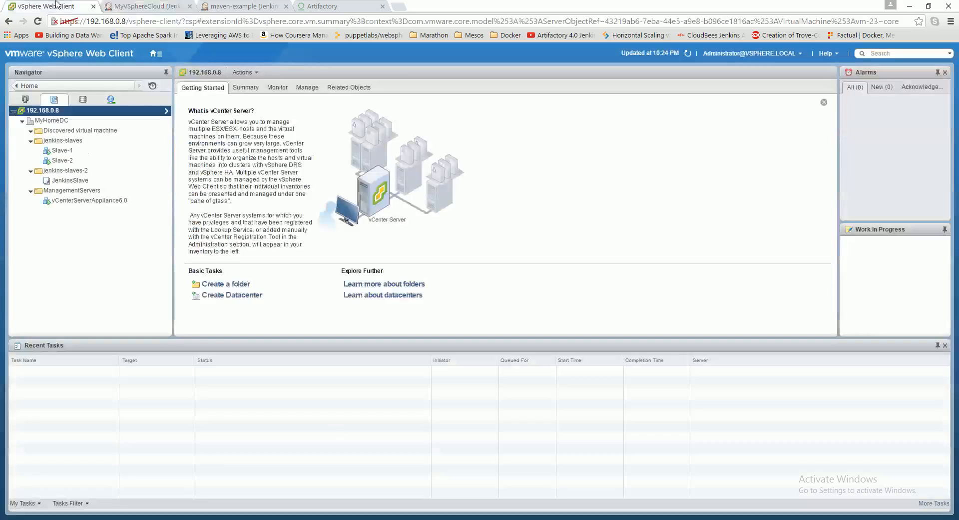
click(243, 89)
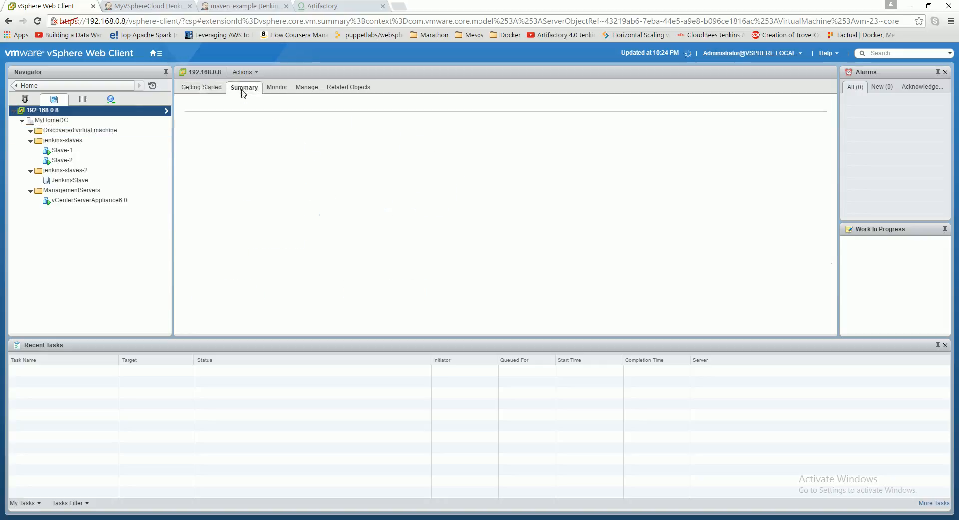
click(226, 7)
click(137, 6)
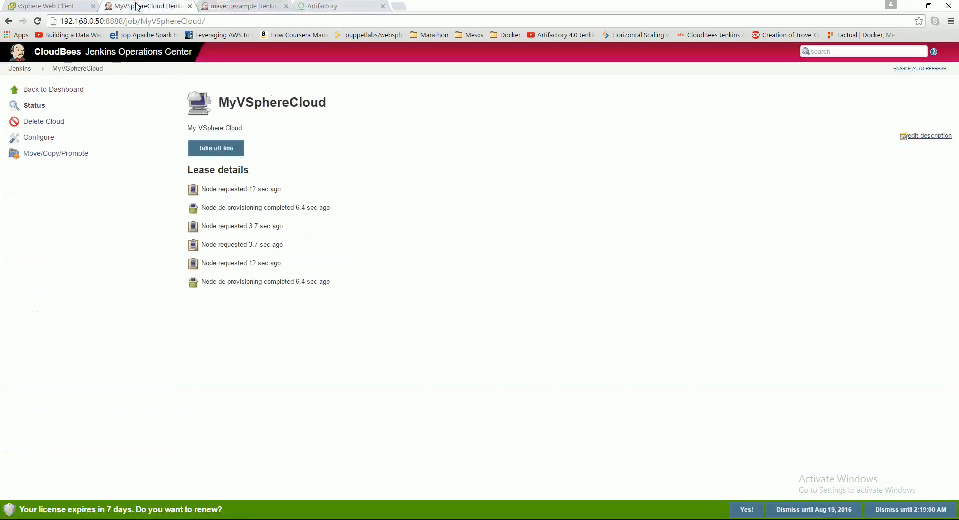
click(39, 109)
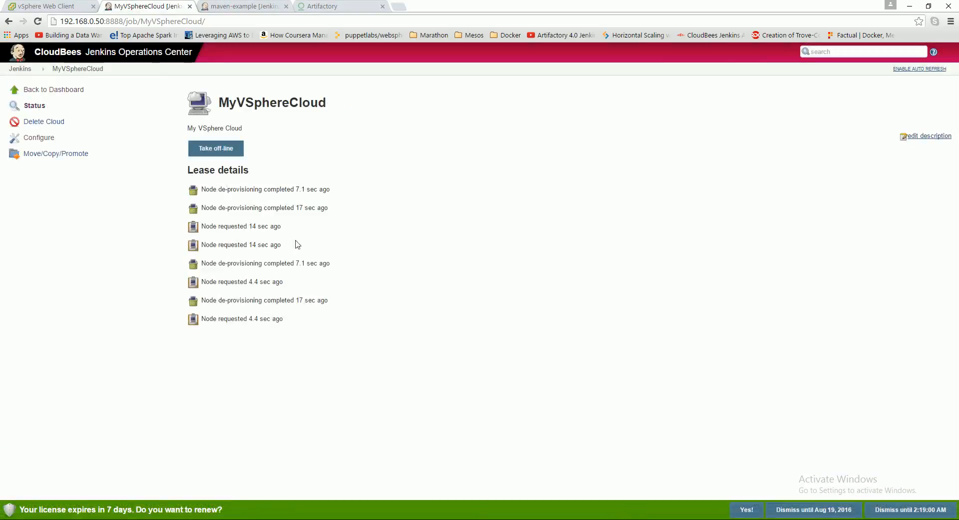
- Check the queued maven-example build on My Client Master and recheck the slave machines in the vSphere Web Client inventory
click(233, 7)
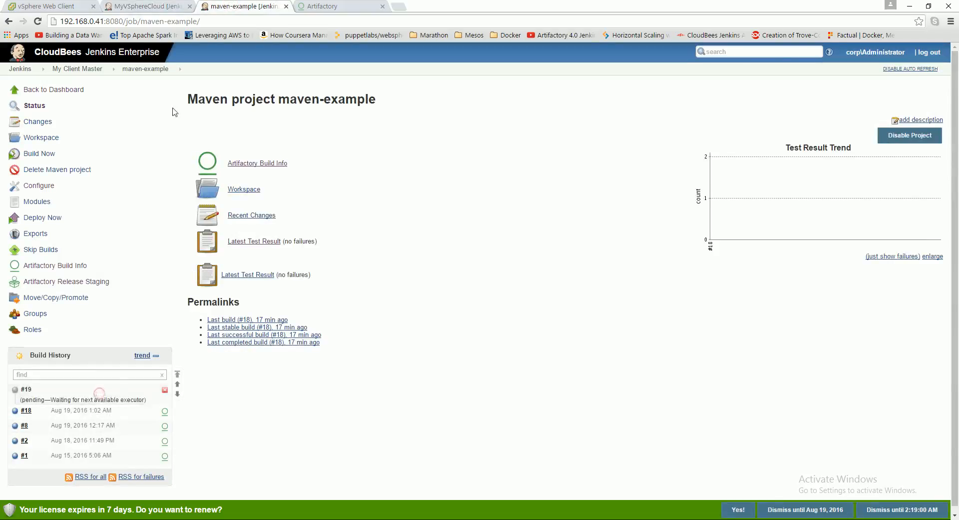
click(78, 69)
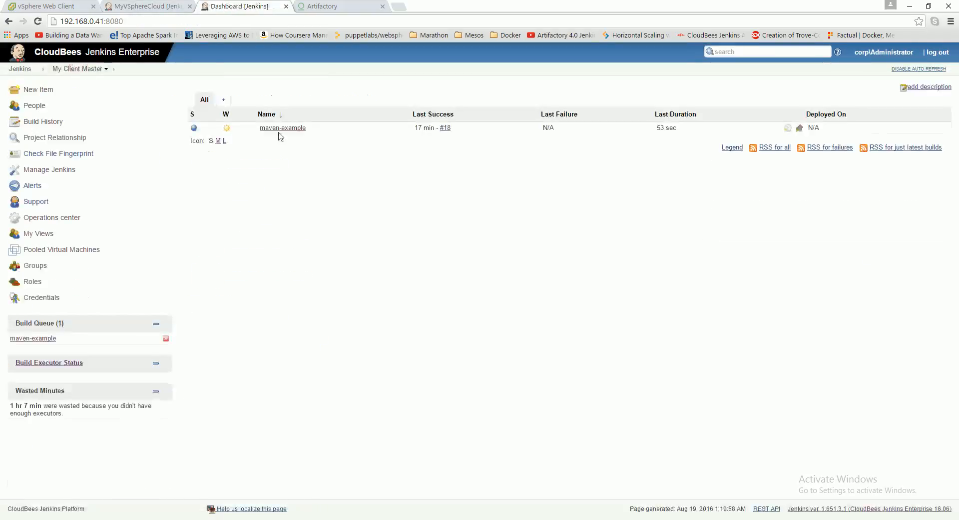
click(80, 71)
click(42, 339)
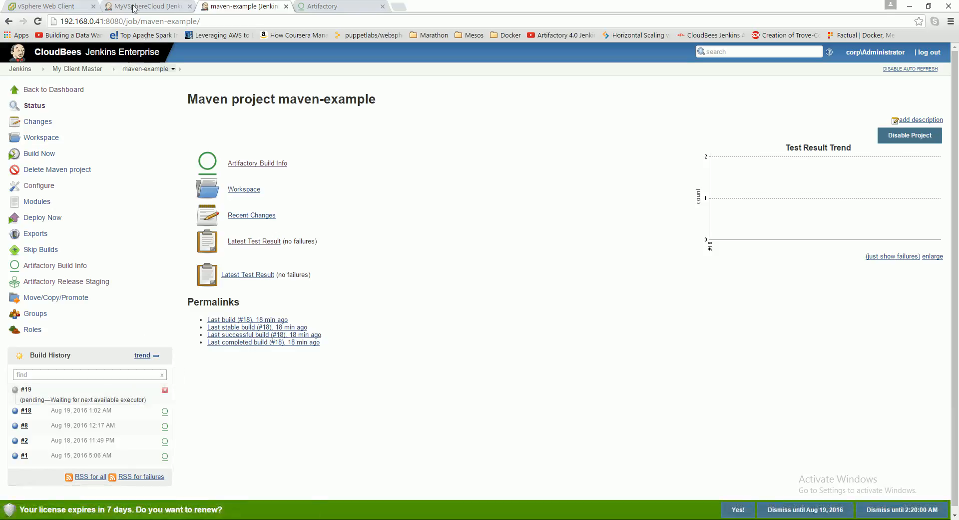
click(61, 7)
click(68, 154)
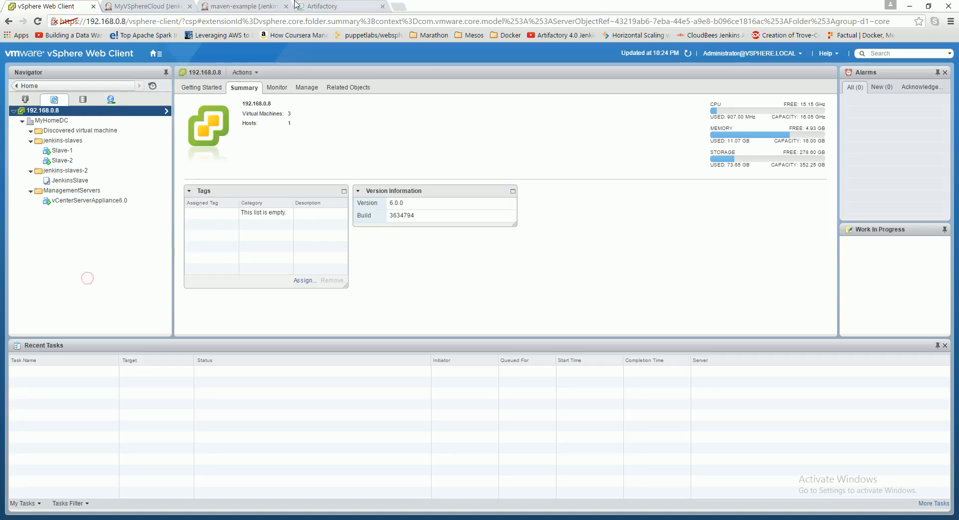
- Return to the maven-example project and cancel its pending build #19
click(273, 6)
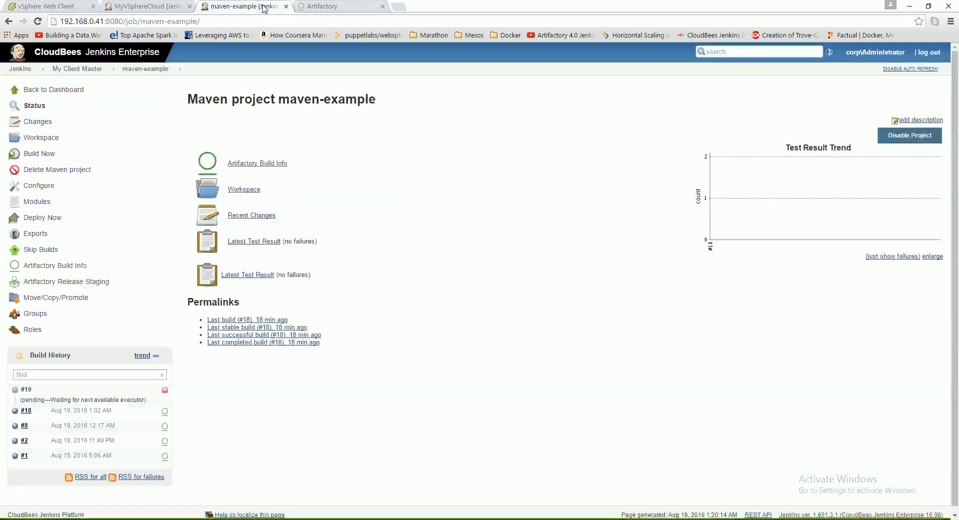
click(165, 391)
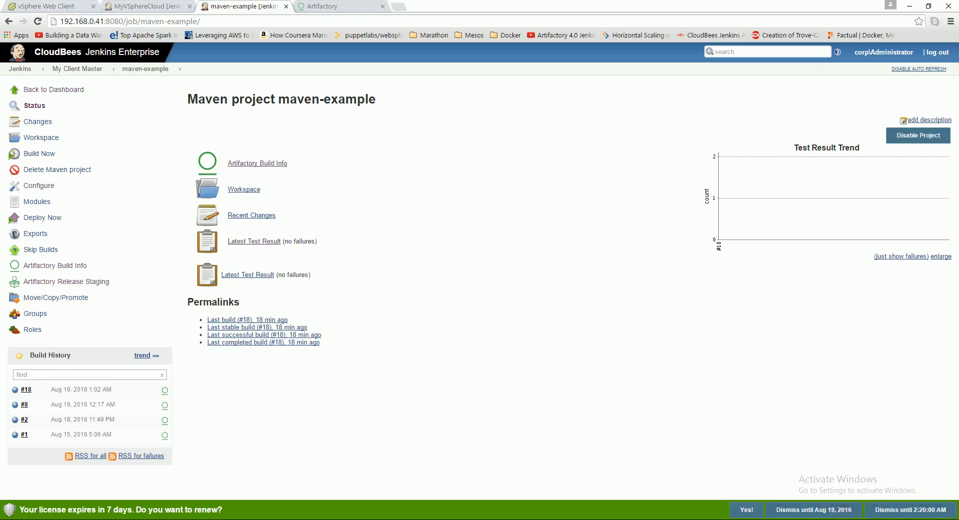
click(875, 519)
click(877, 509)
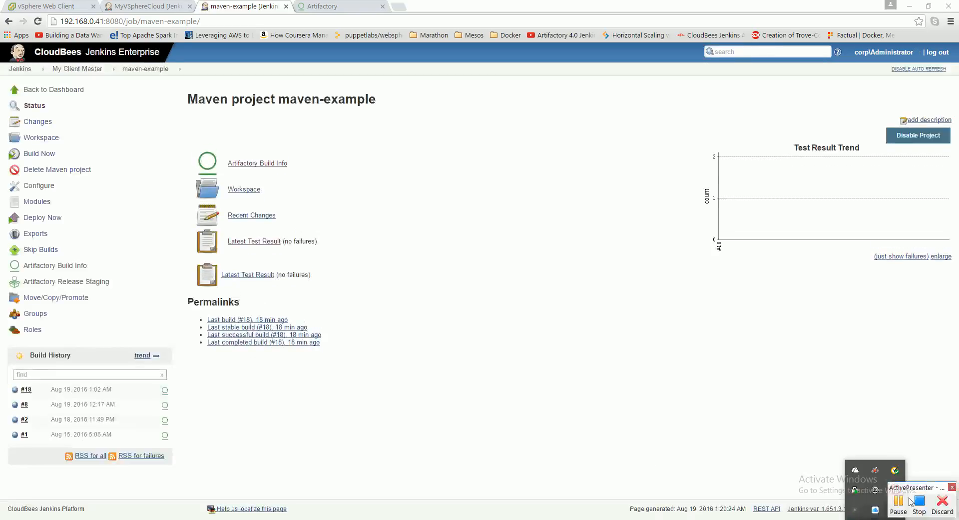
click(899, 503)
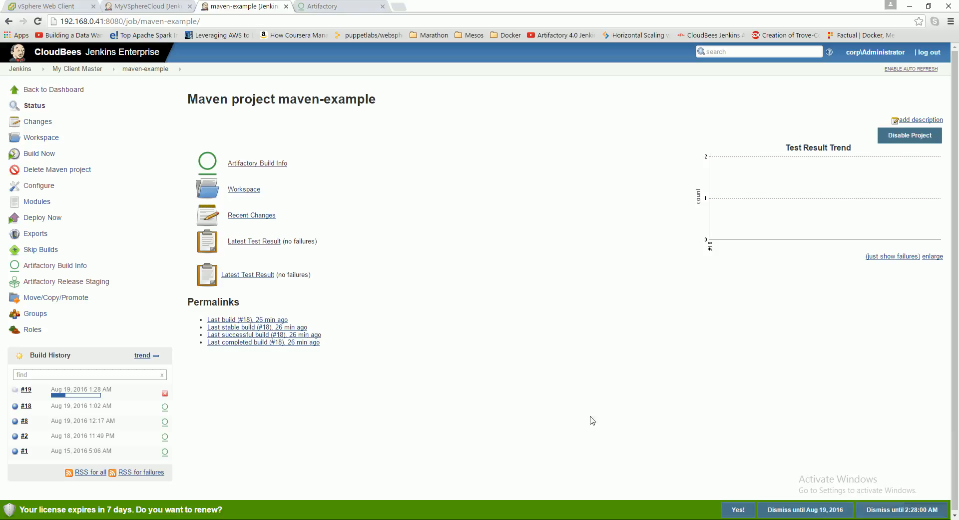
- Open the pooled virtual machines configuration in Operations Center and review the JenkinsSlaveFolder pool's power-on behaviour
click(20, 69)
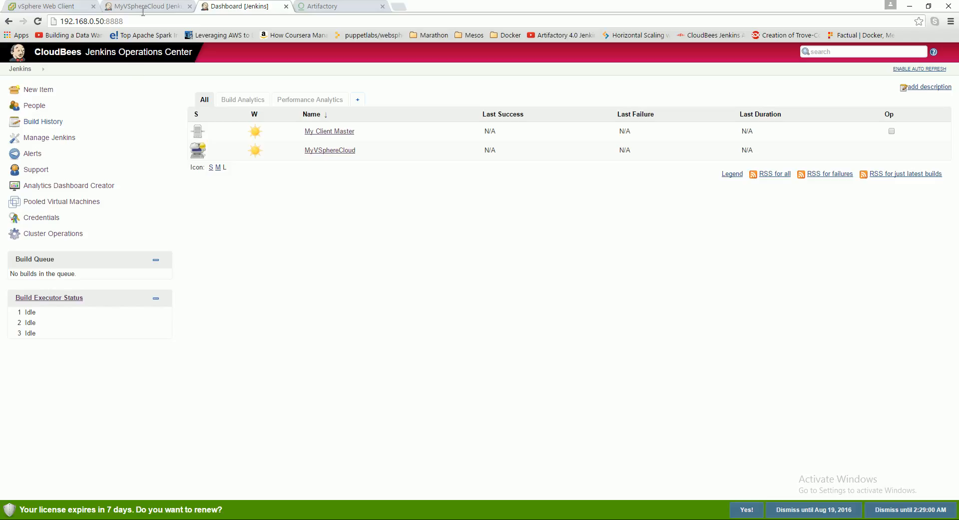
click(20, 69)
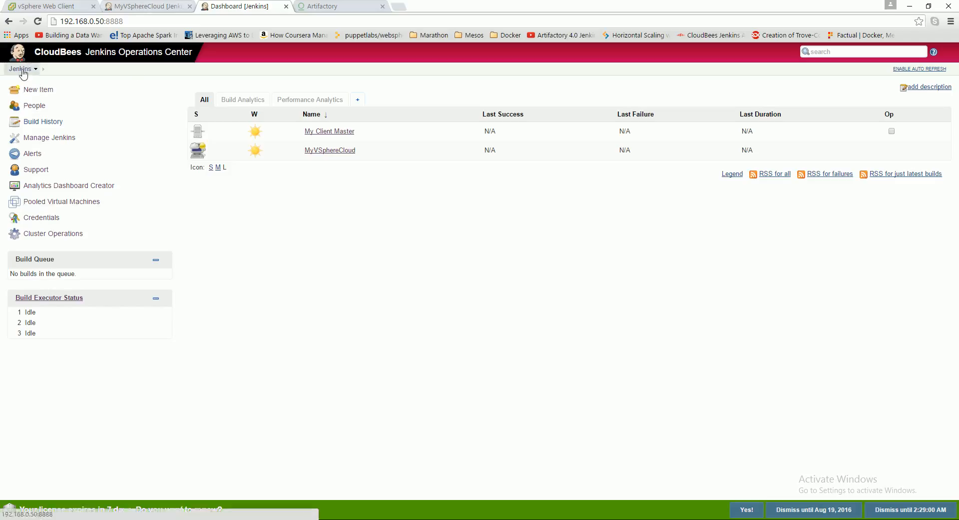
click(57, 202)
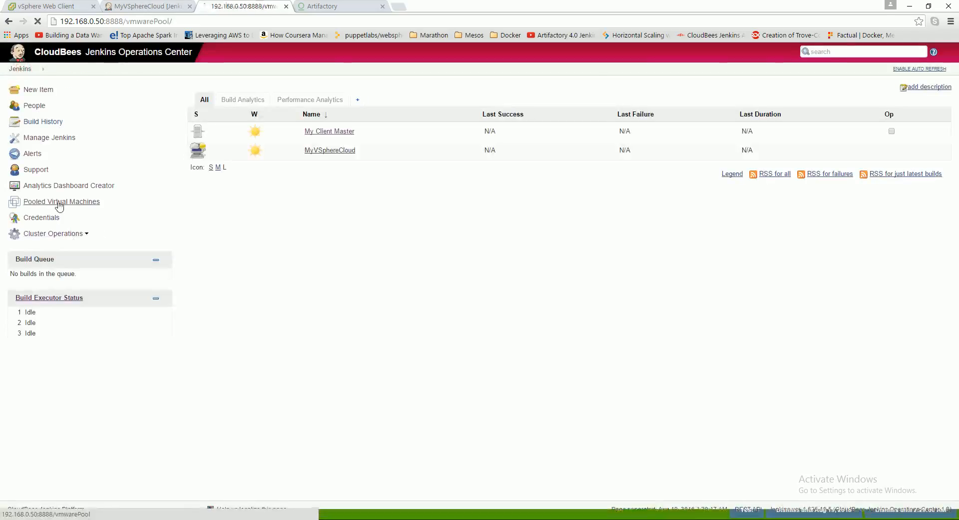
click(39, 105)
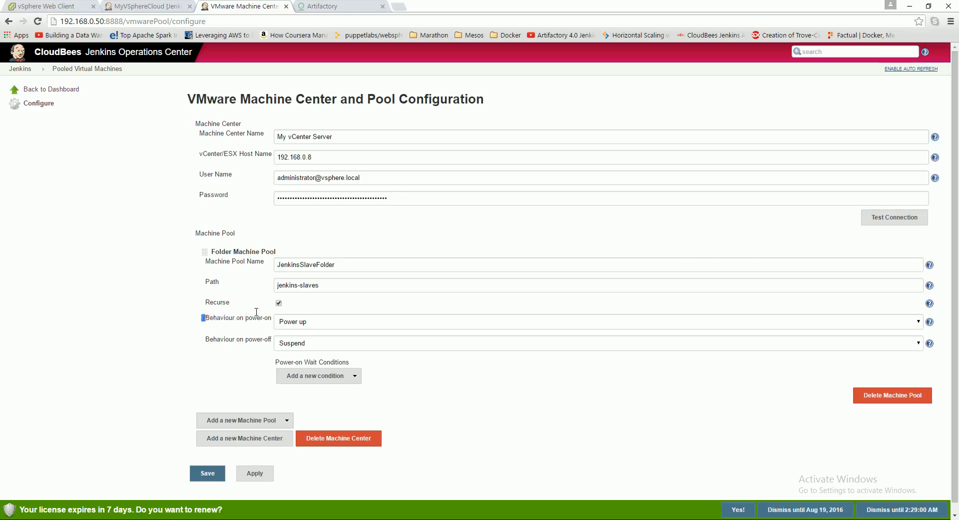
drag(203, 318, 275, 317)
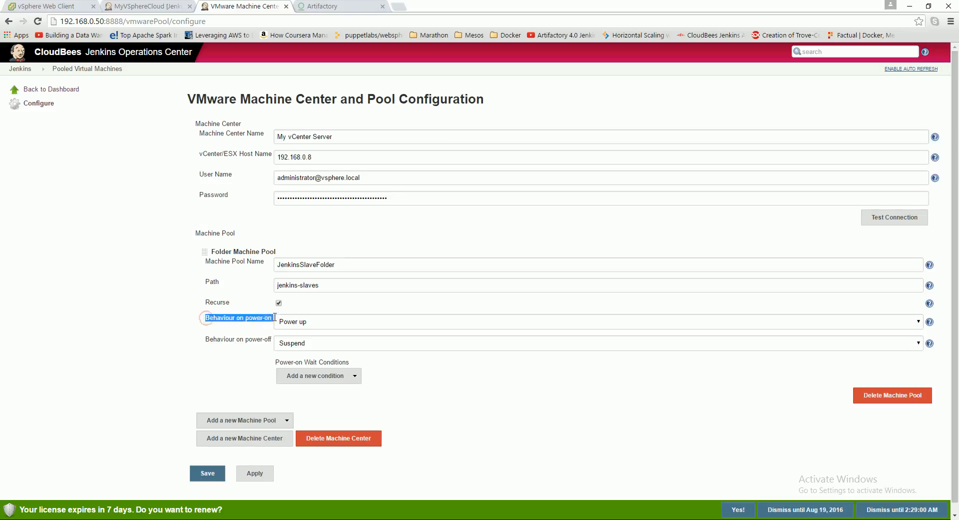
click(241, 326)
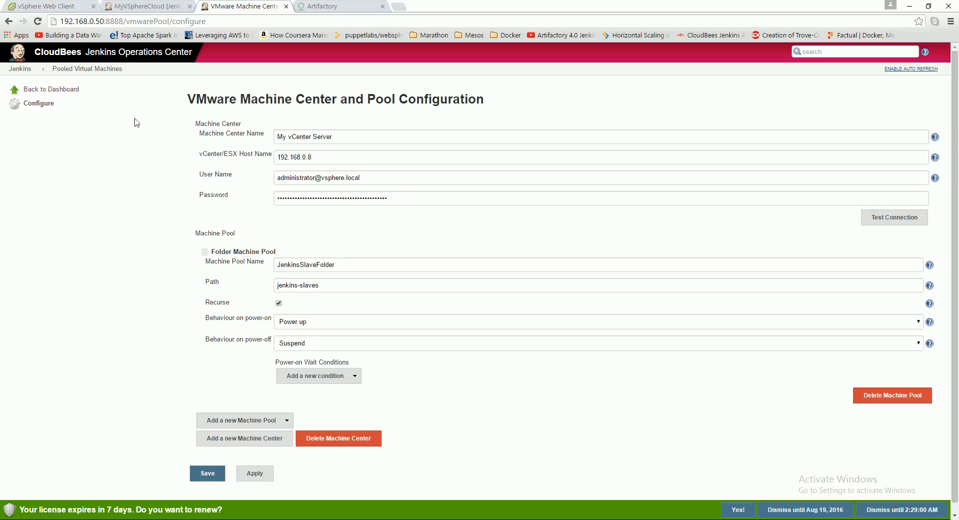
- Check the slave machines and recent tasks in the vSphere Web Client, and view MyVSphereCloud's lease details in Operations Center
click(54, 6)
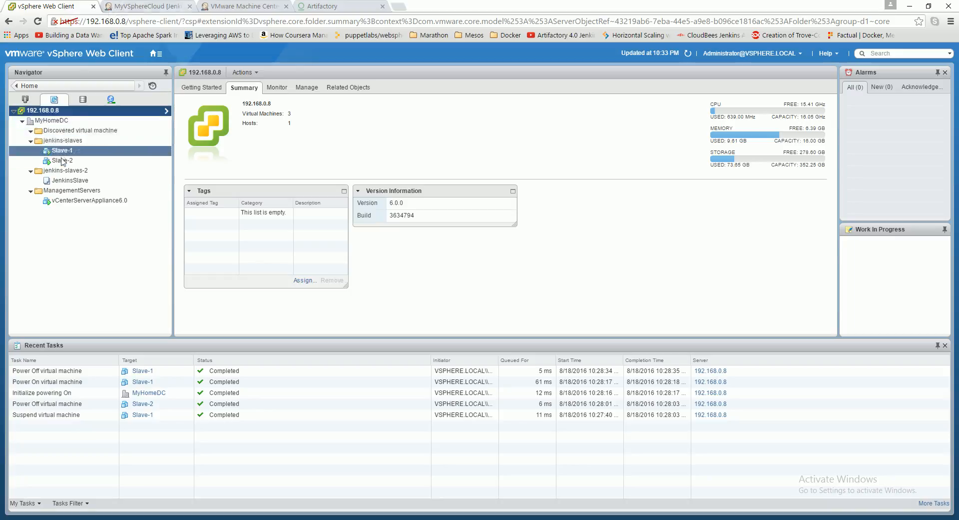
click(141, 5)
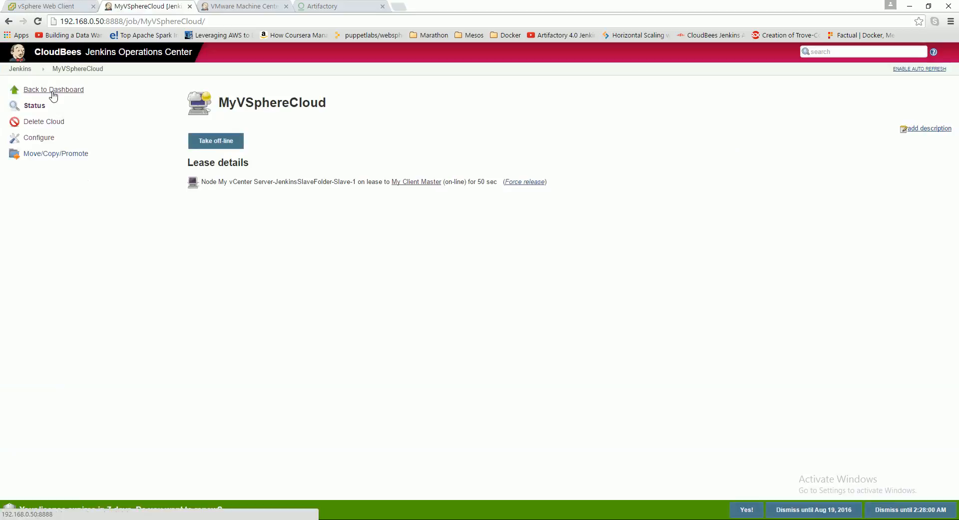
click(21, 68)
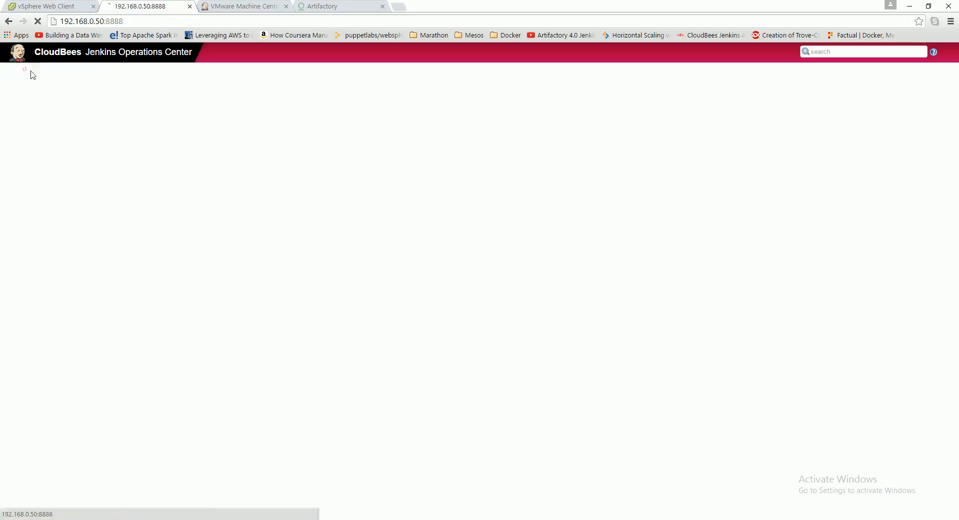
- Go to the maven-example project on My Client Master and read through the console output of build #19
click(232, 5)
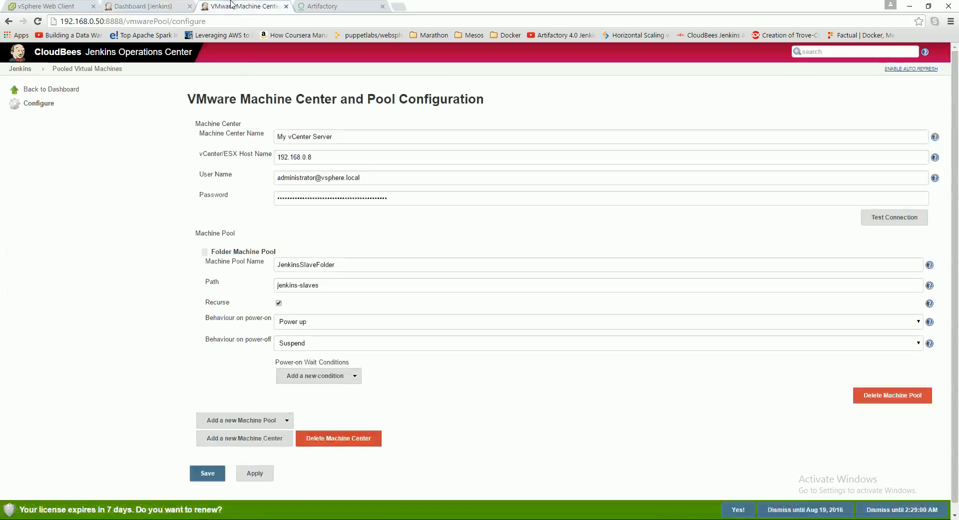
click(21, 69)
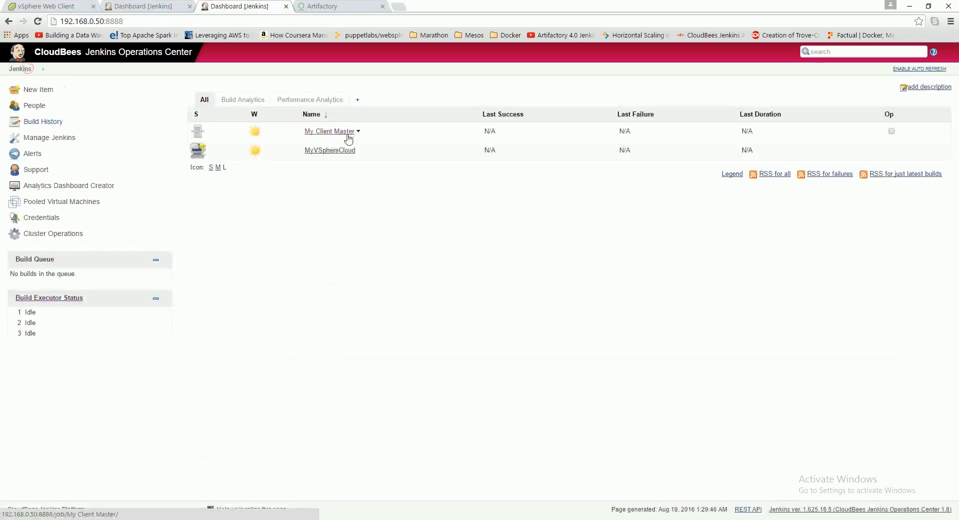
click(329, 131)
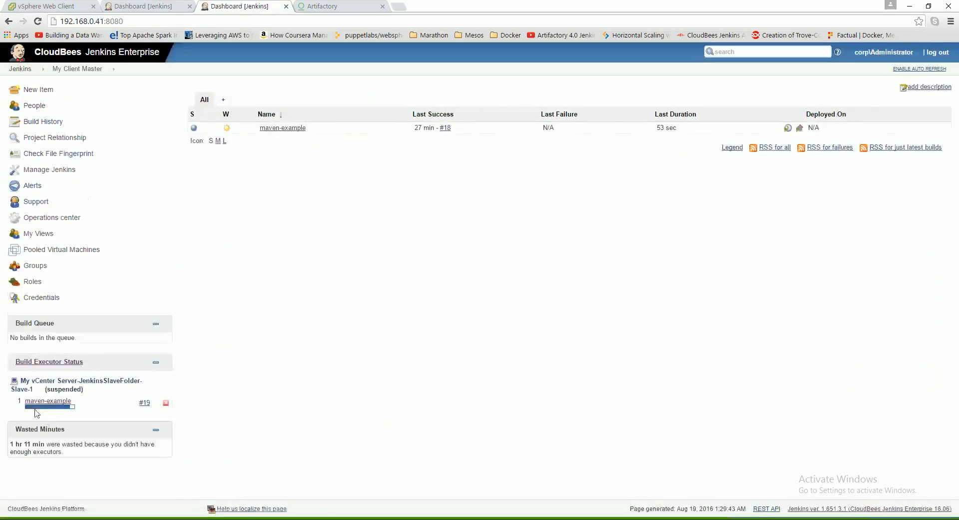
click(269, 129)
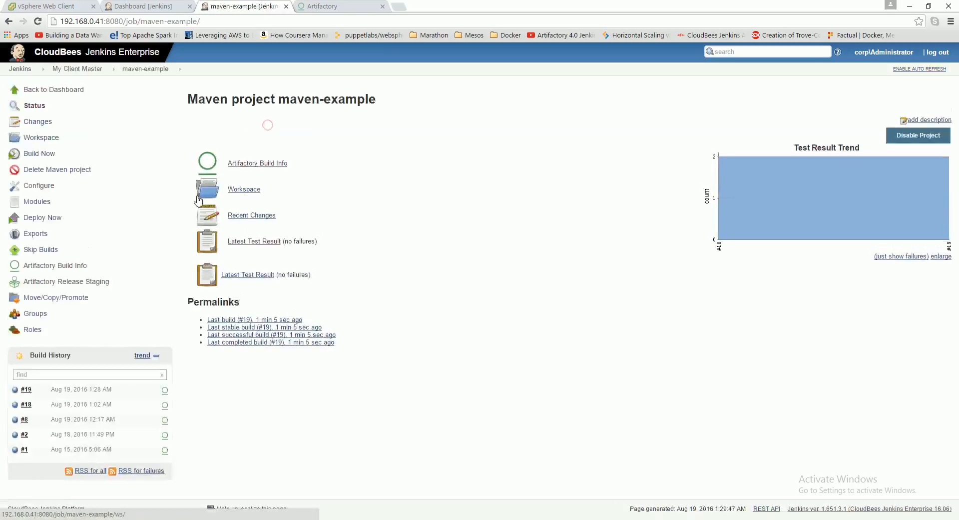
click(37, 389)
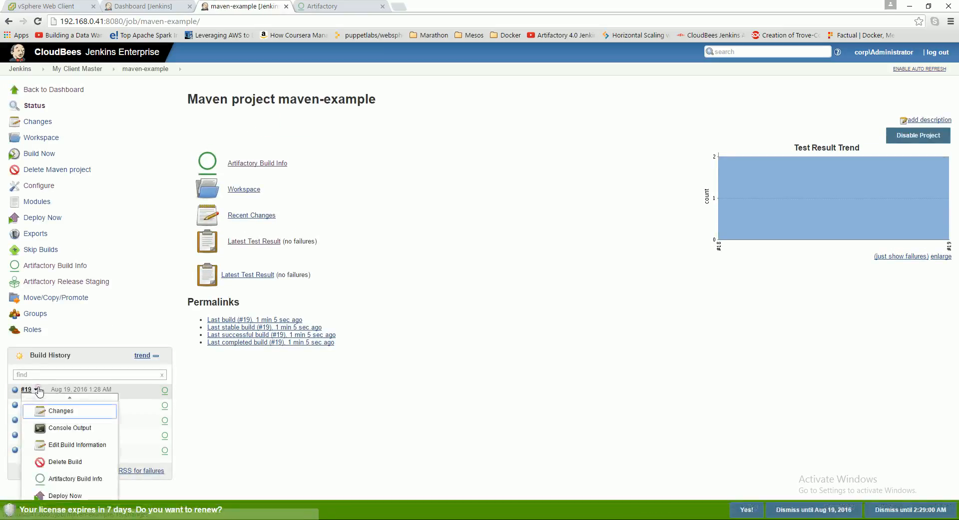
click(70, 428)
drag(954, 125, 945, 4)
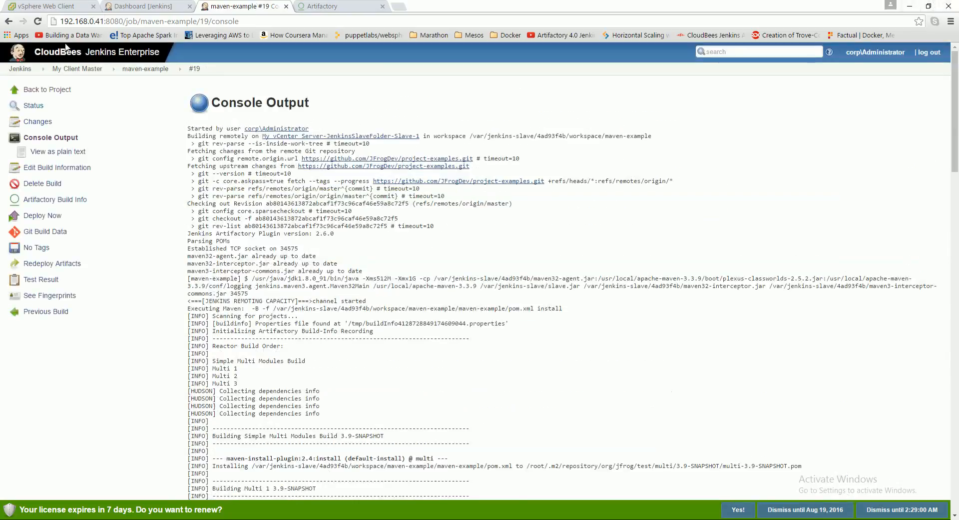
- Return to the Operations Center dashboard and check MyVSphereCloud's current lease details
click(20, 69)
mouse_move(255, 131)
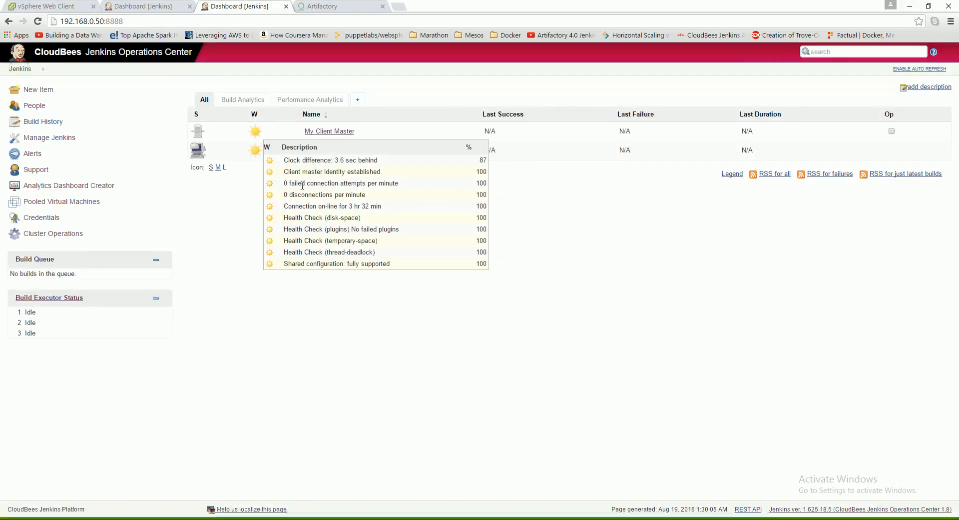
click(340, 152)
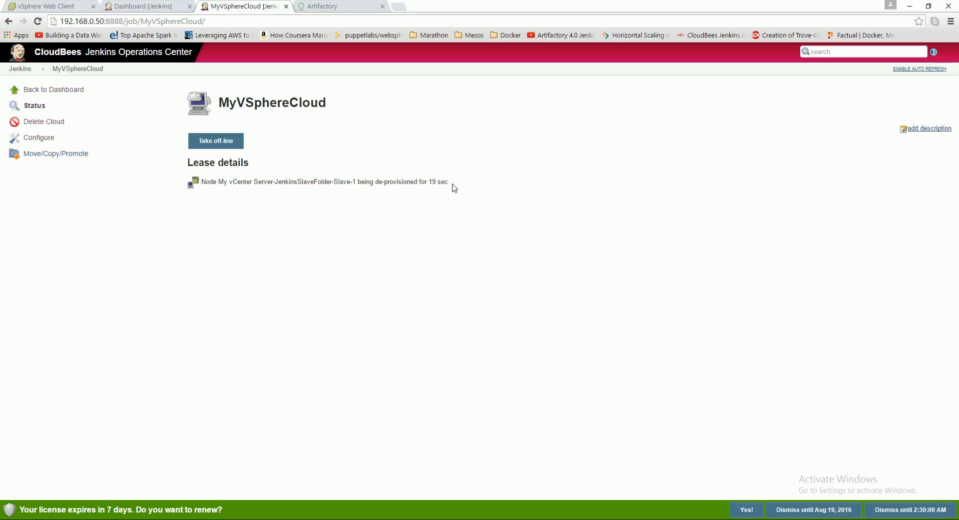
- Refresh the vSphere Web Client and check the recent suspend tasks for Slave-1
click(51, 7)
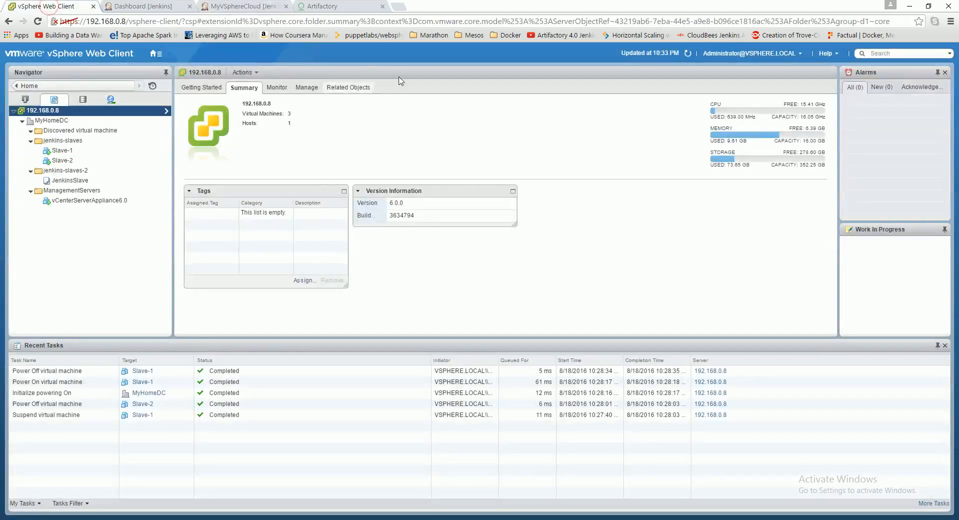
click(689, 54)
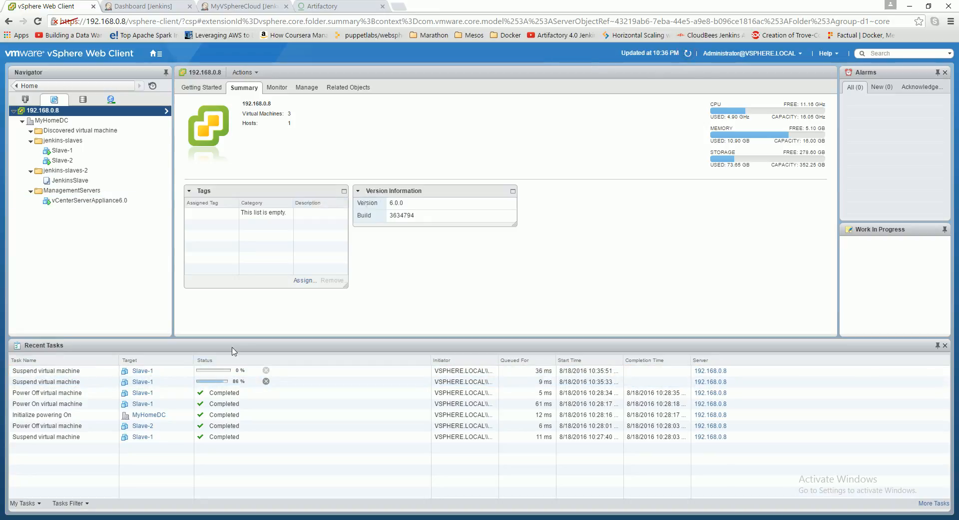
click(93, 162)
- Reopen the VMware machine center and pool configuration in Operations Center to check the JenkinsSlaveFolder pool's power-off behaviour
click(141, 7)
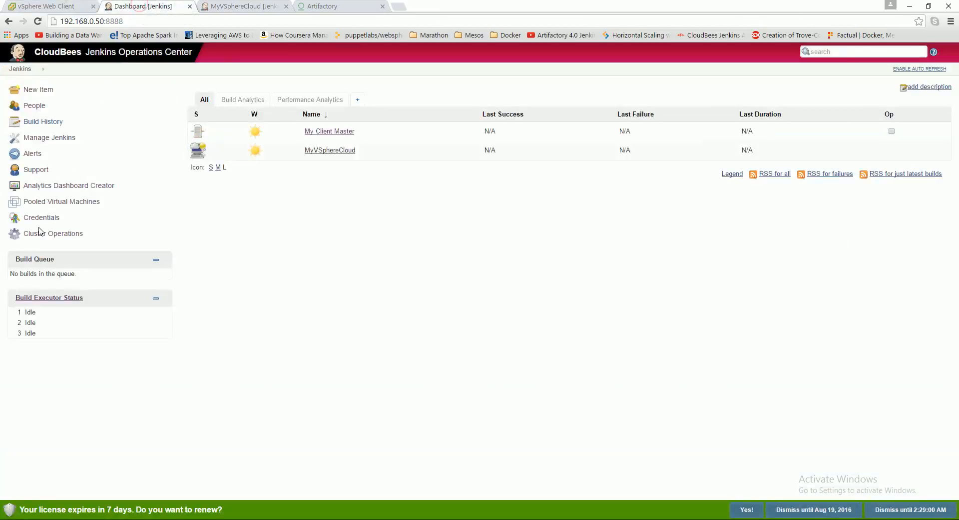
click(47, 201)
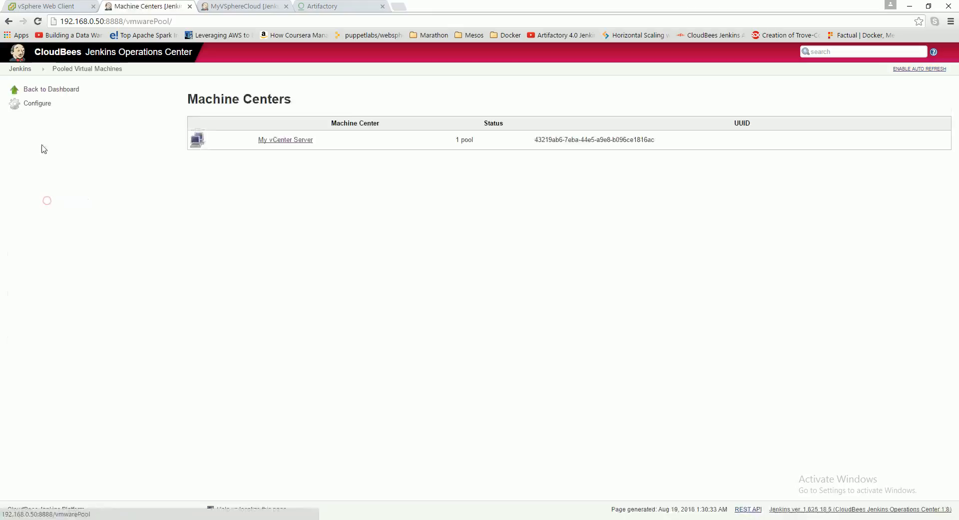
click(38, 106)
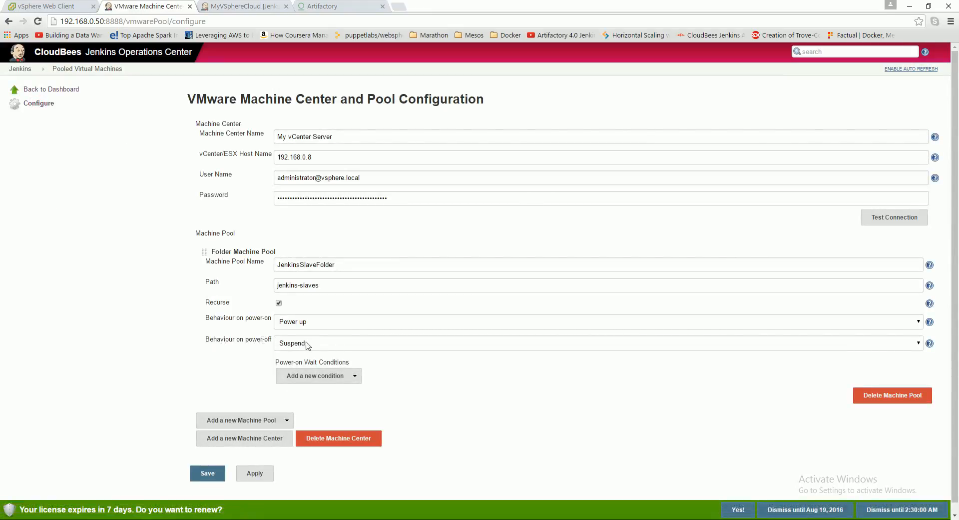
- Refresh the vSphere Web Client again and check Slave-1's power state in the jenkins-slaves folder
click(63, 7)
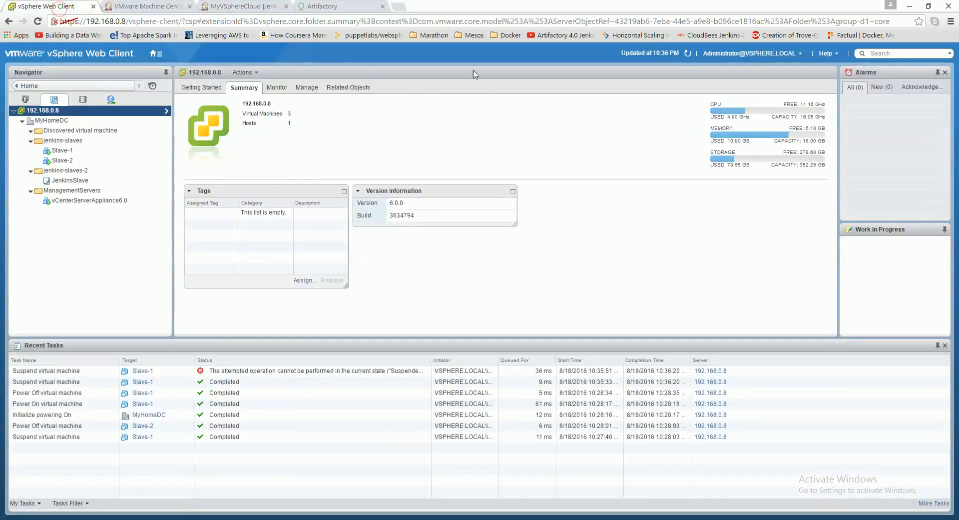
click(688, 53)
click(128, 193)
click(60, 152)
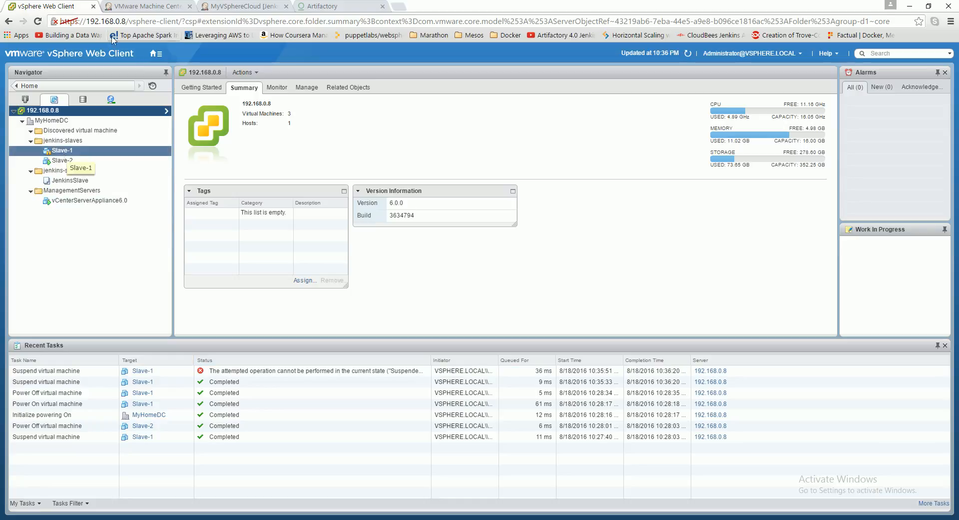
- Check MyVSphereCloud's lease availability in Operations Center, and start a new maven-example build on My Client Master
click(149, 7)
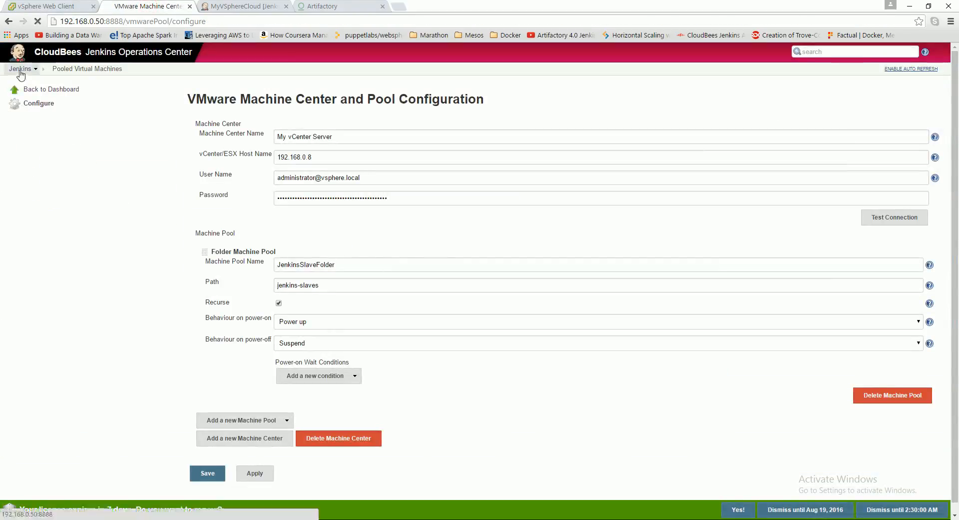
click(20, 68)
click(227, 6)
click(20, 68)
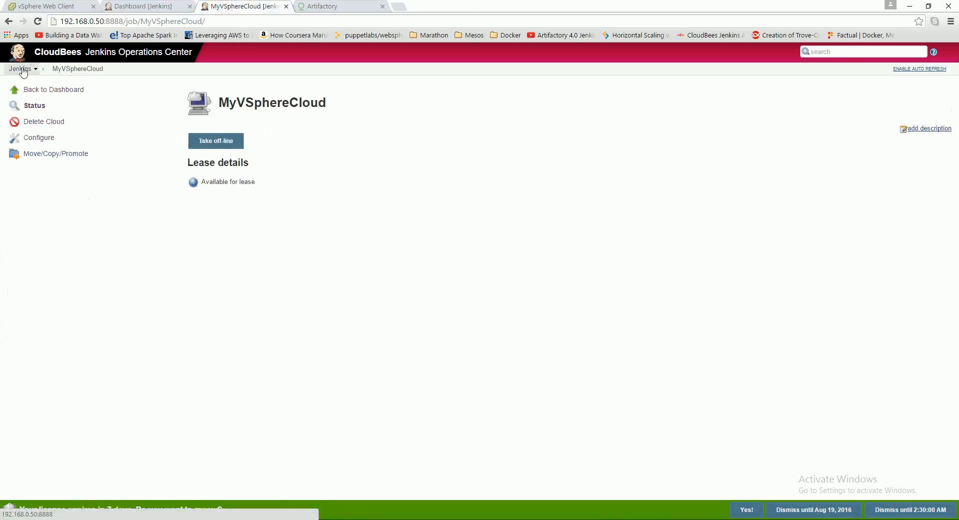
click(315, 131)
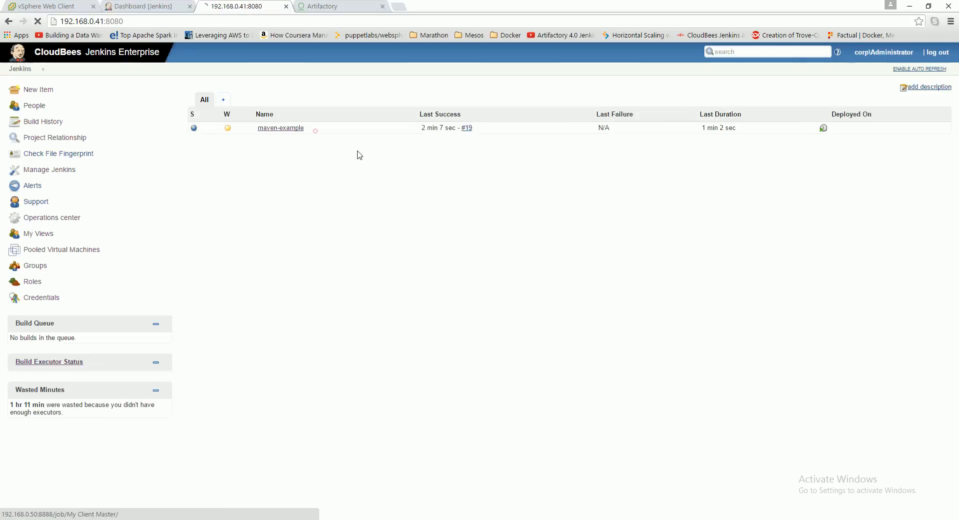
click(282, 128)
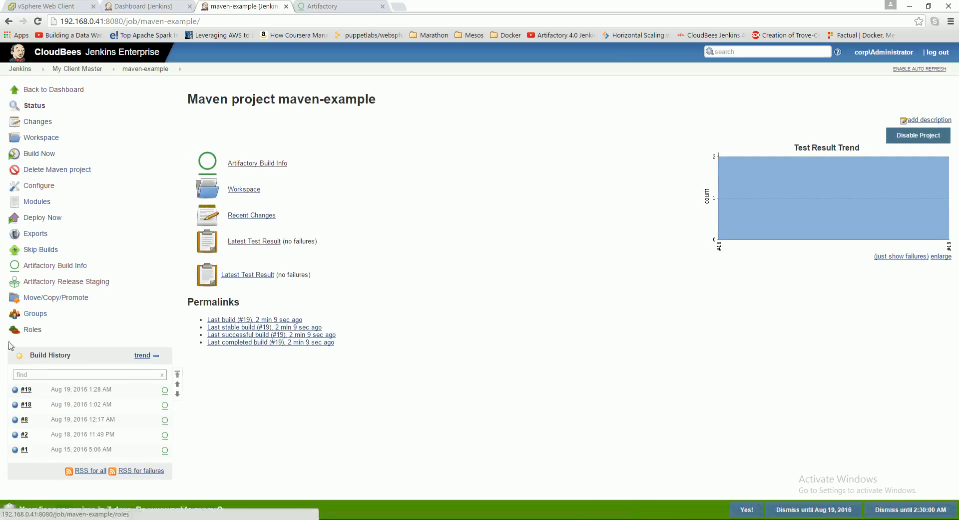
click(35, 154)
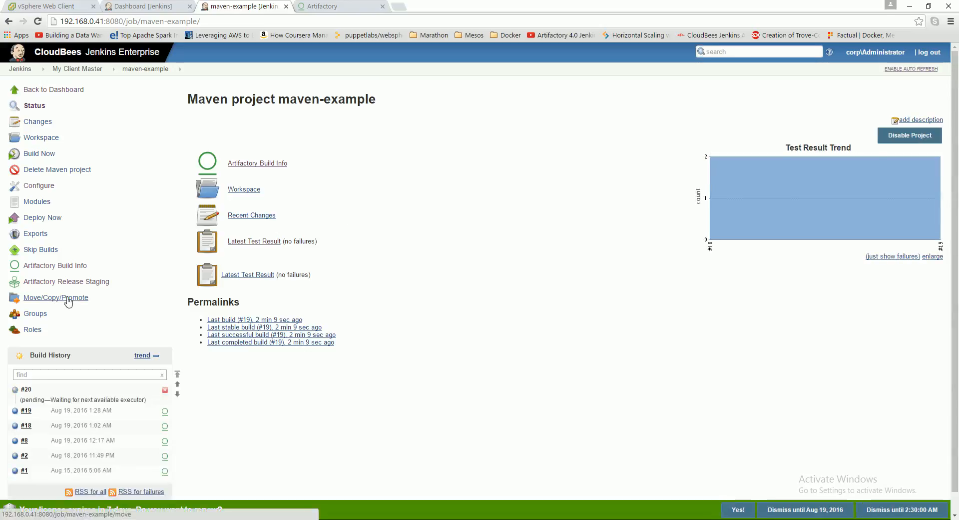
- Refresh the vSphere Web Client inventory and check Slave-1's power state for the newly queued build
click(37, 6)
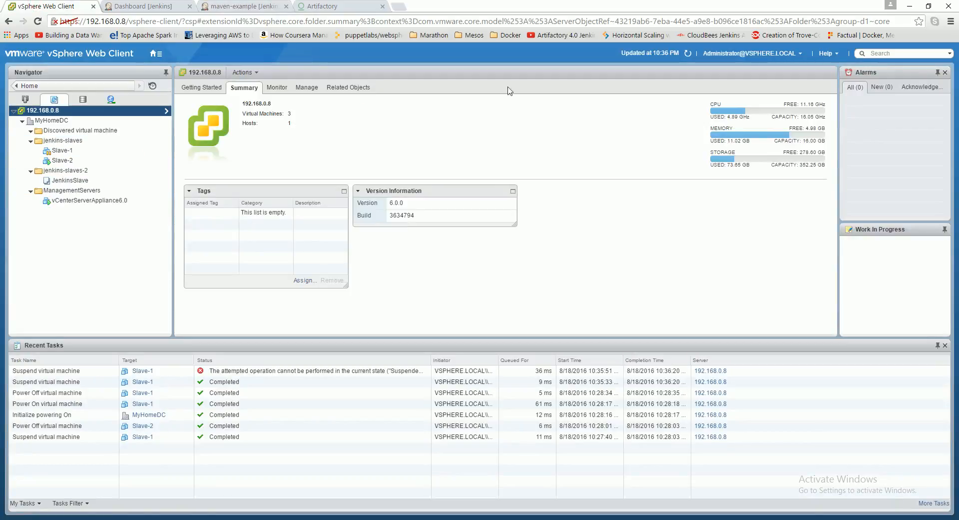
click(689, 54)
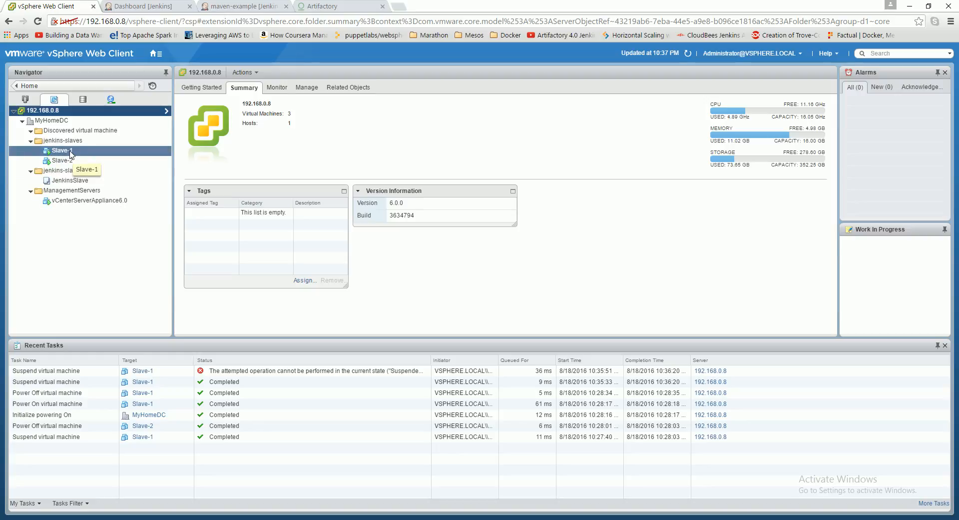
- Check MyVSphereCloud's lease details in Operations Center and refresh the maven-example project page to check build #20
click(146, 5)
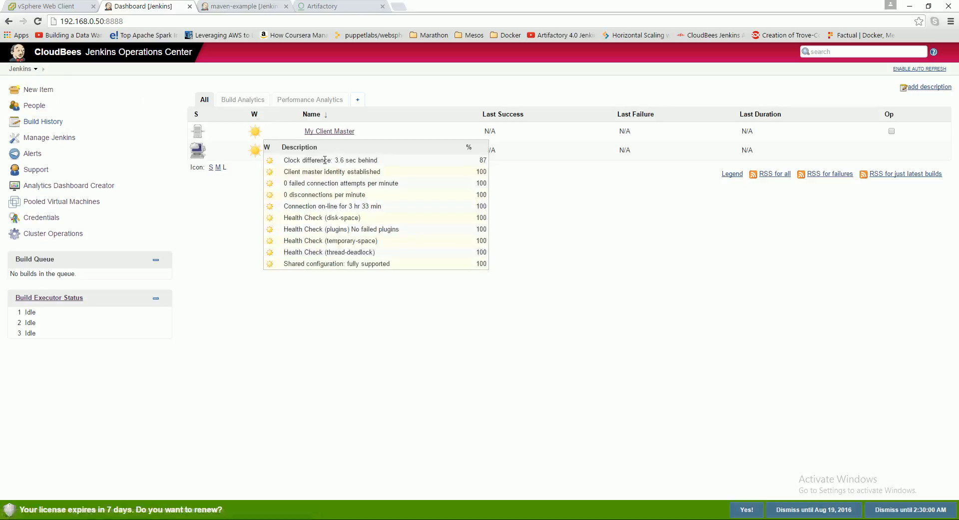
click(330, 151)
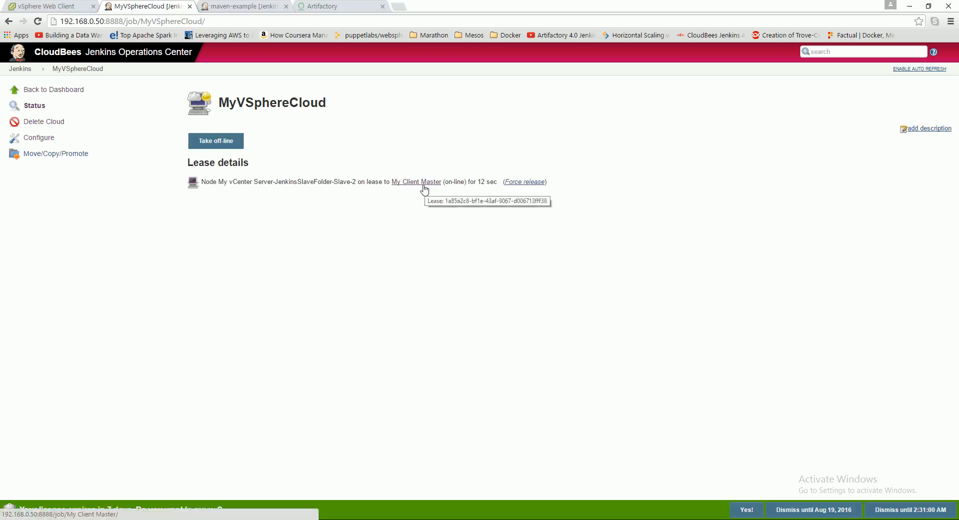
click(241, 7)
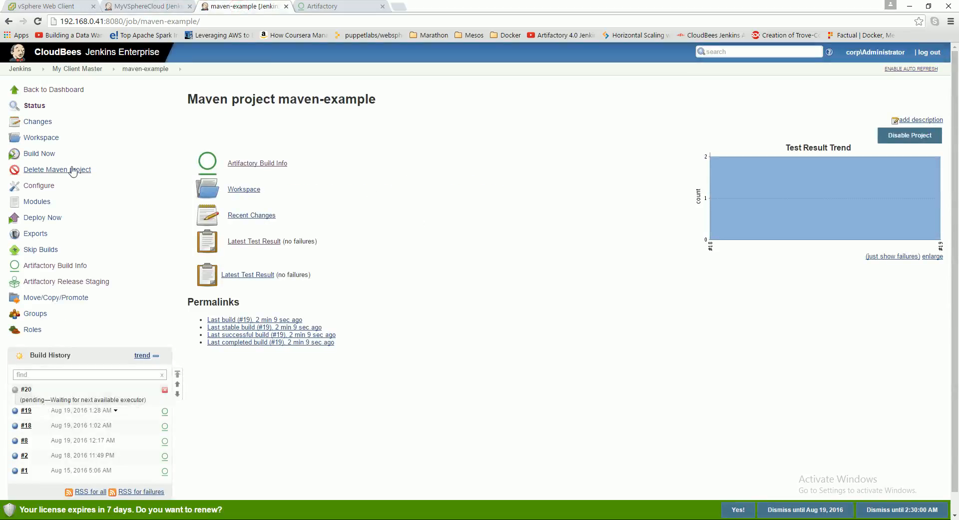
click(37, 105)
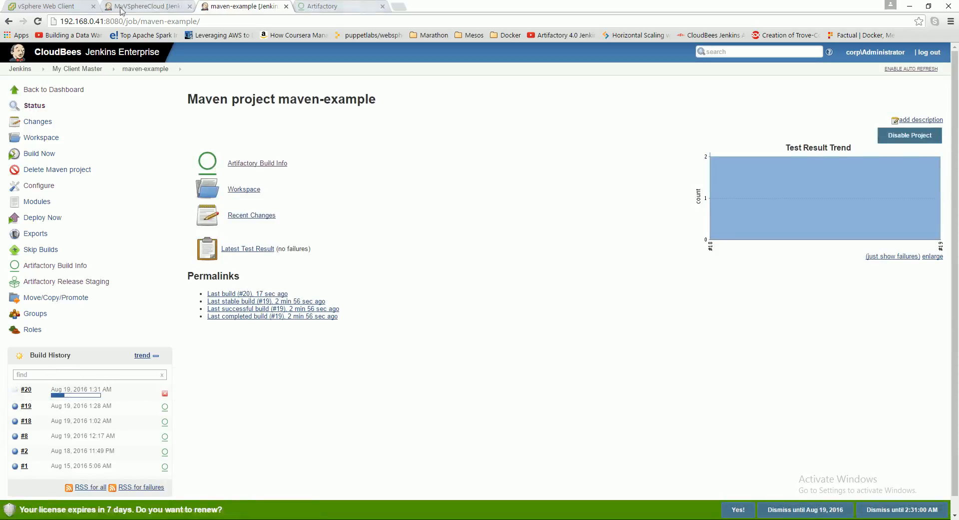
- Compare Slave-2 in the vSphere Web Client's jenkins-slaves folder with the leased node named in MyVSphereCloud's lease details
click(50, 6)
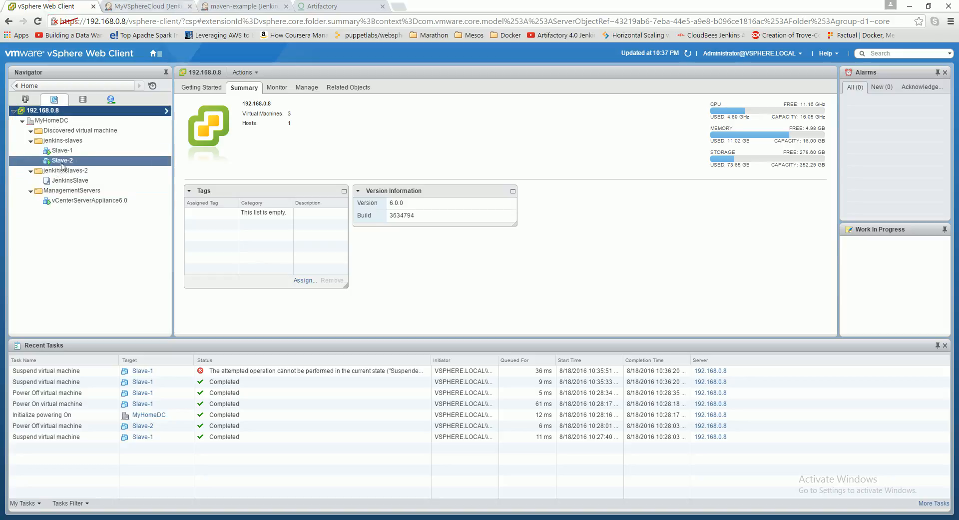
click(164, 6)
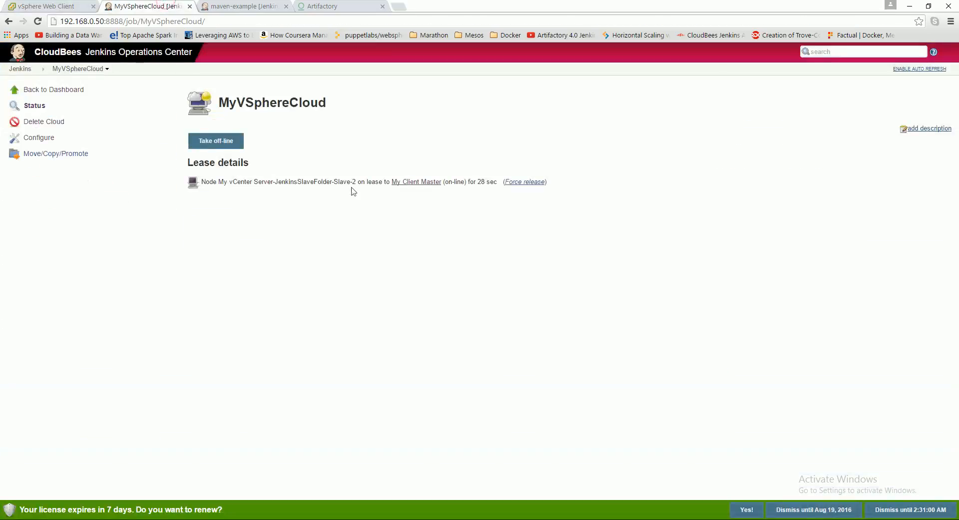
drag(357, 181, 320, 188)
drag(355, 182, 313, 183)
- Check the build executor status on My Client Master's dashboard and refresh MyVSphereCloud's lease details in Operations Center
click(244, 6)
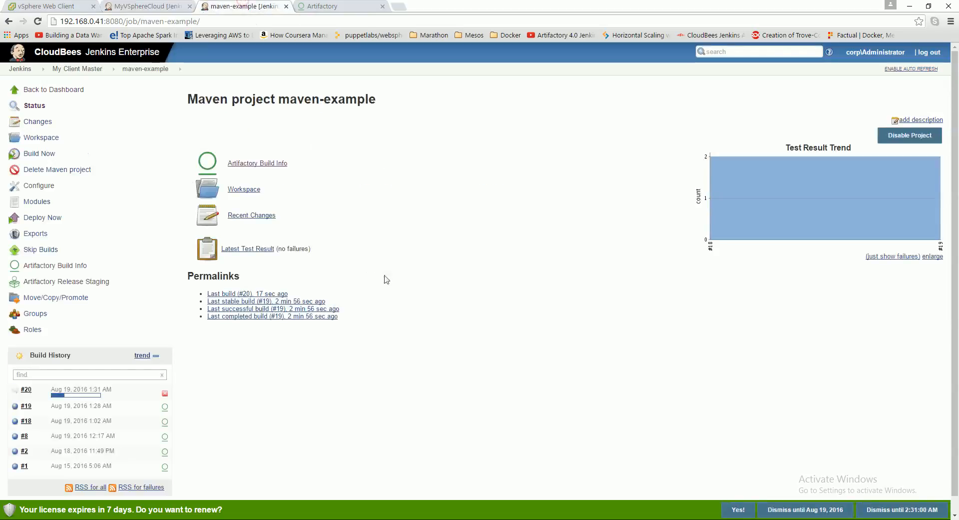
click(28, 91)
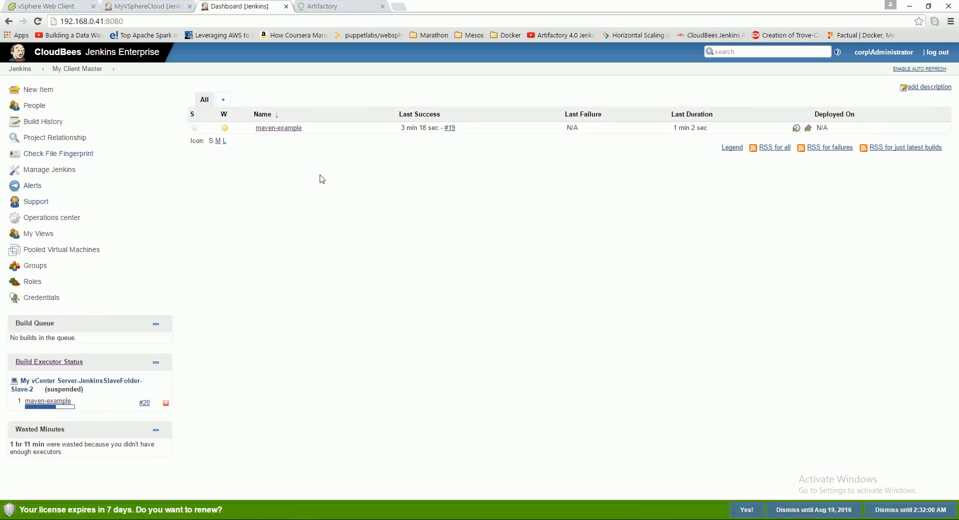
click(133, 9)
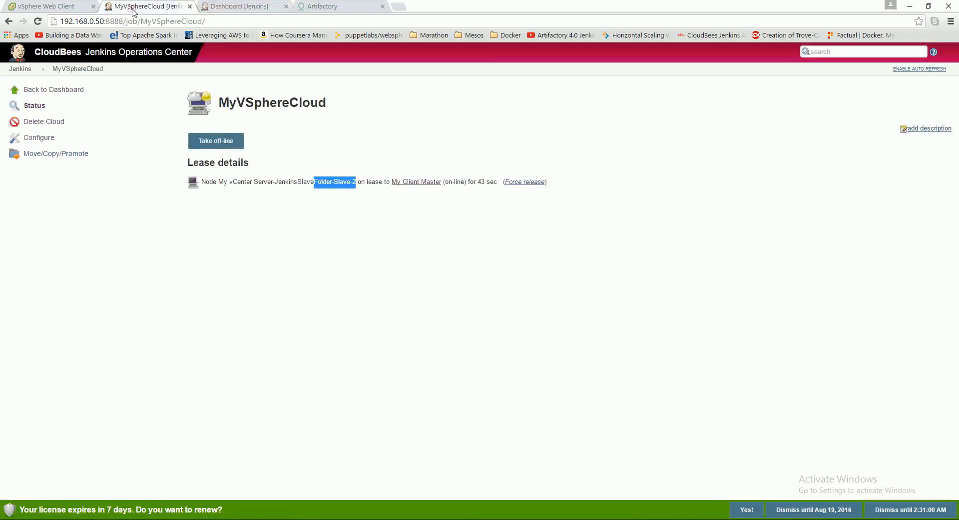
click(33, 107)
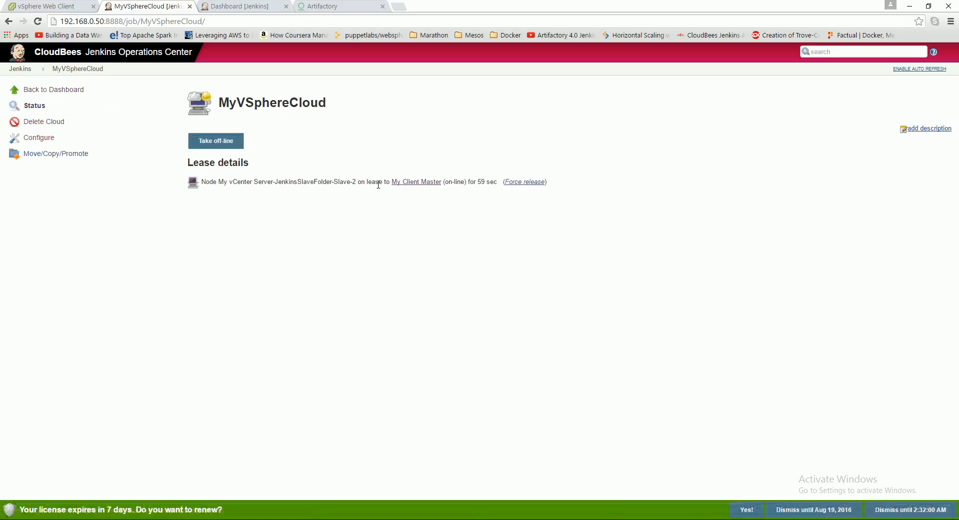
- Return to My Client Master and open the maven-example project to check build #20's progress
click(259, 10)
click(338, 254)
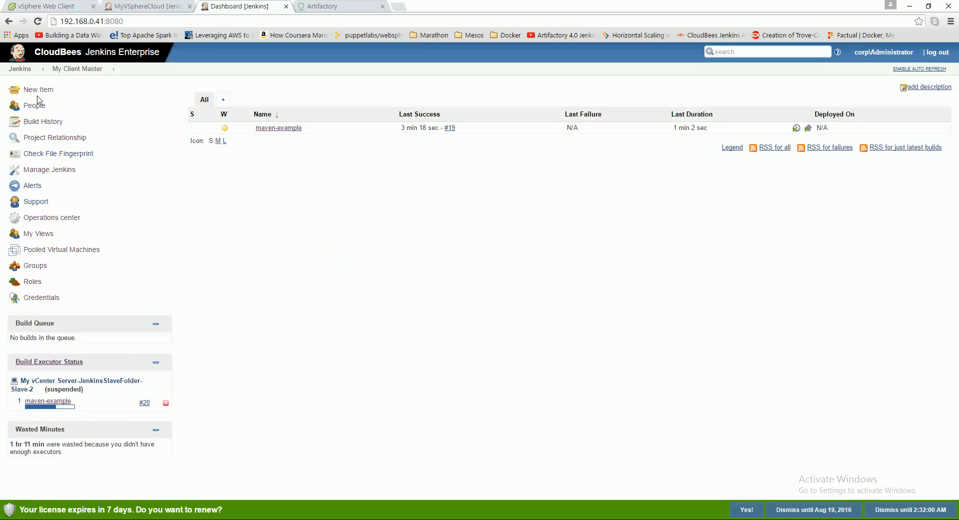
click(258, 128)
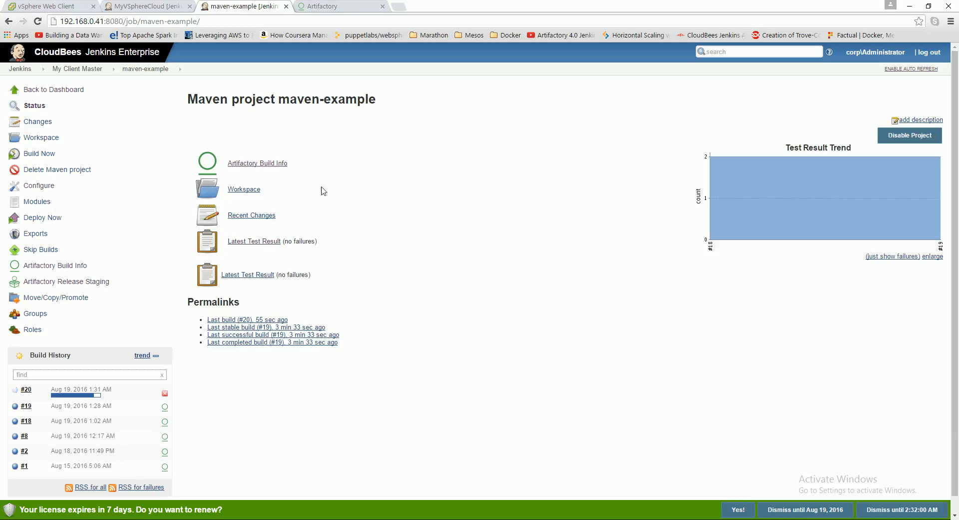
- Recheck My Client Master's executors, reload MyVSphereCloud's lease details and open the cloud's configuration in Operations Center
click(35, 90)
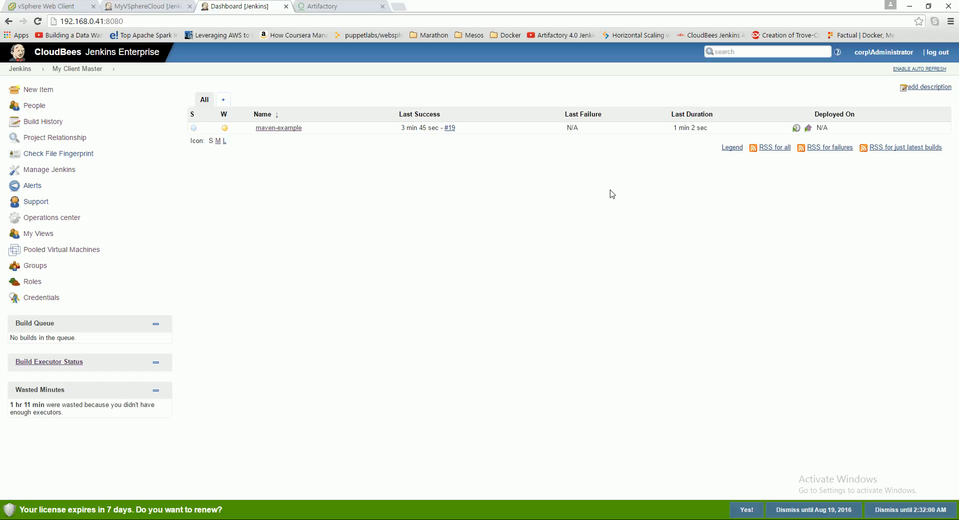
click(139, 7)
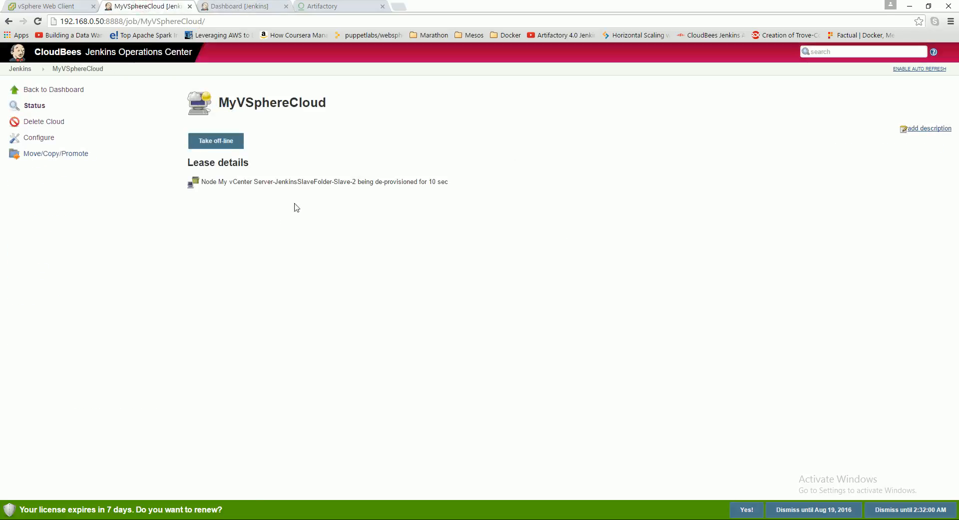
click(20, 69)
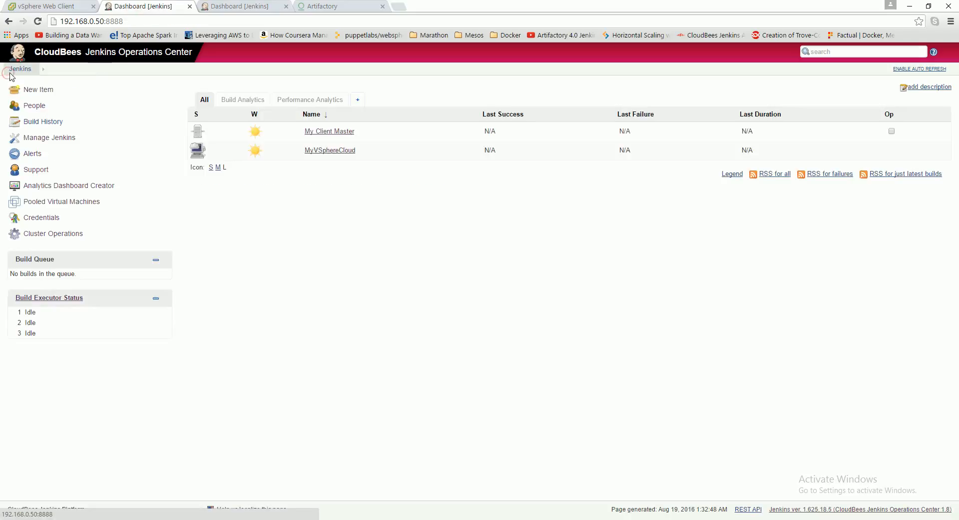
click(343, 152)
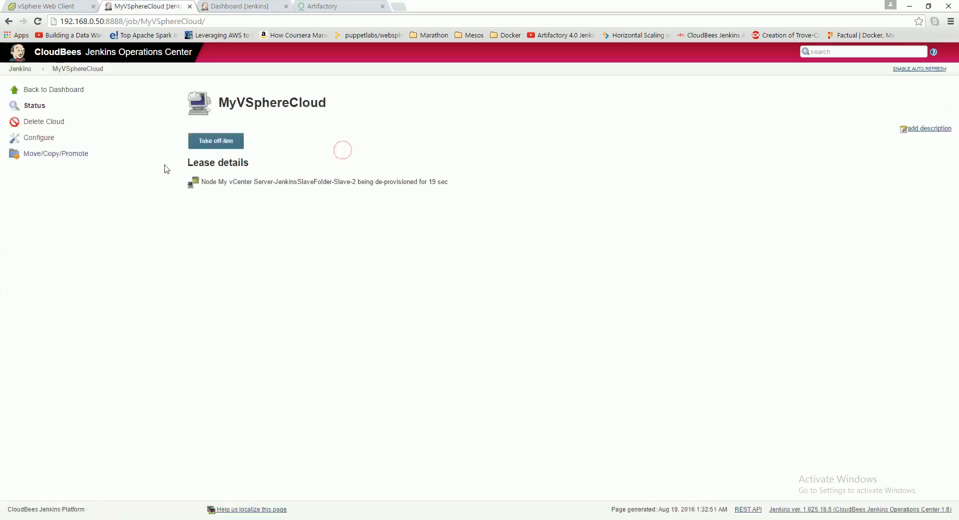
click(49, 141)
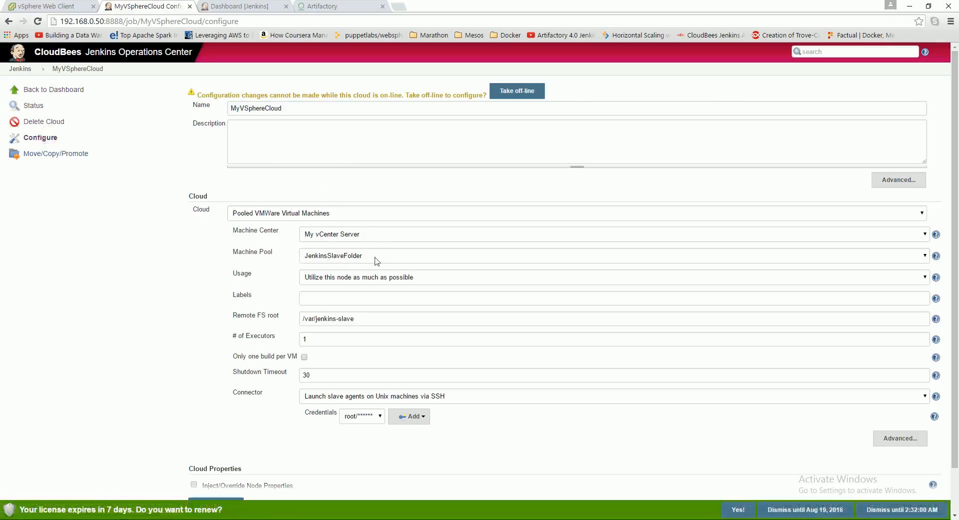
- Check Slave-2 and Slave-1 in the vSphere Web Client's jenkins-slaves folder, and return to the MyVSphereCloud configuration
click(64, 7)
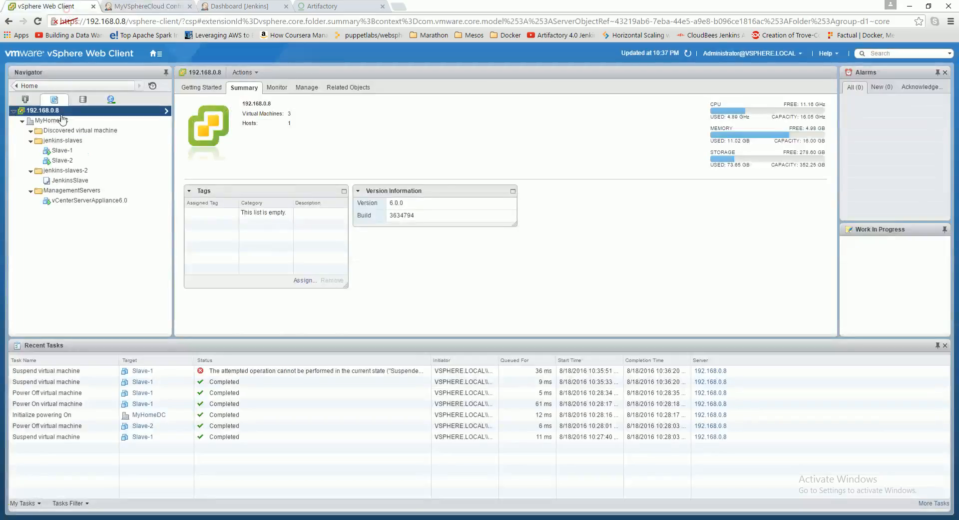
click(63, 160)
click(67, 152)
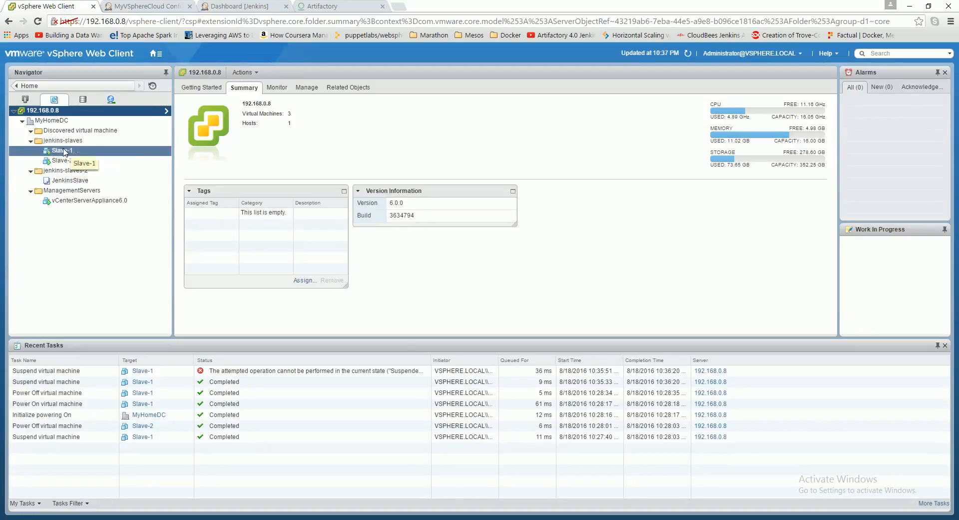
click(142, 7)
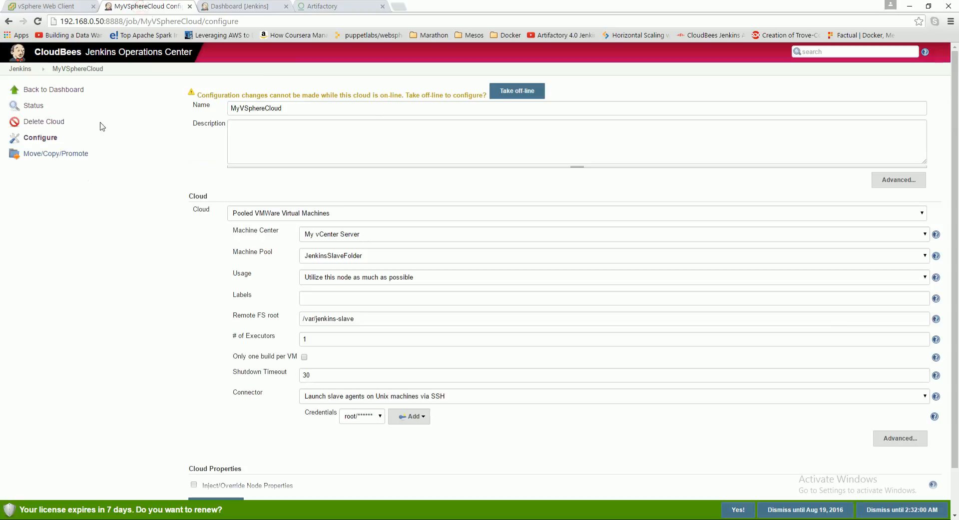
- Open the Operations Center dashboard in both Jenkins browser tabs
click(20, 68)
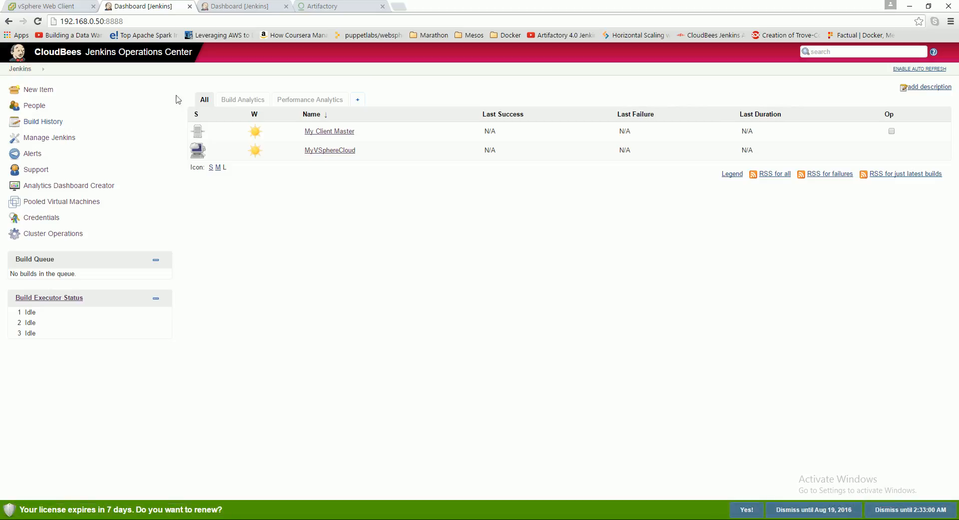
click(220, 5)
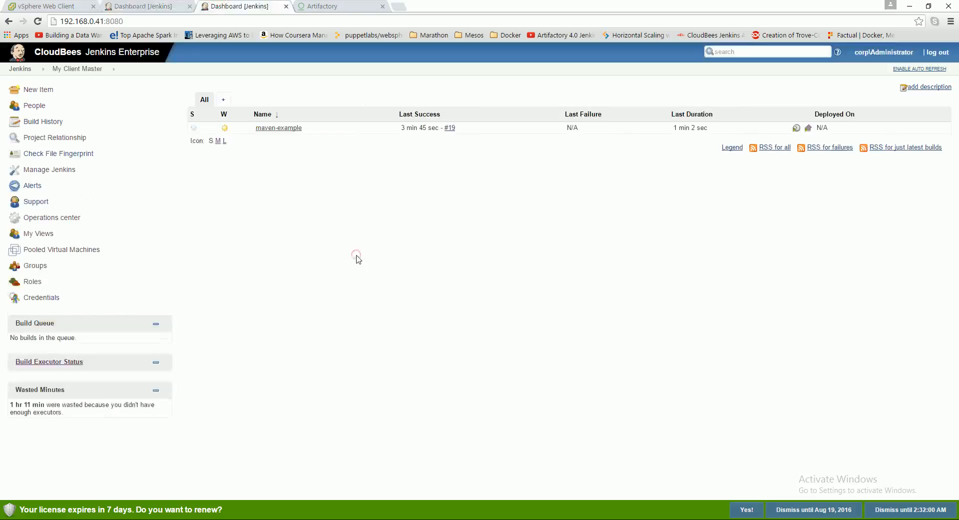
click(20, 68)
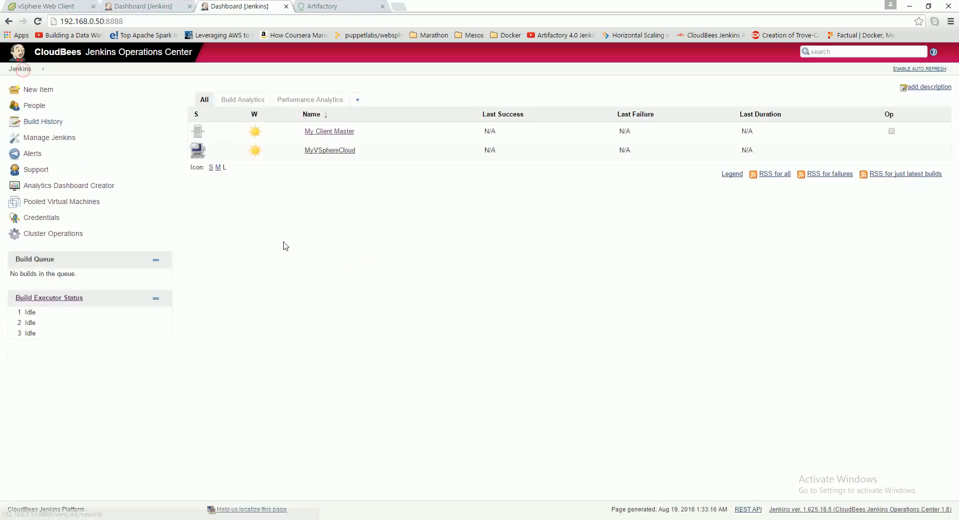
click(156, 4)
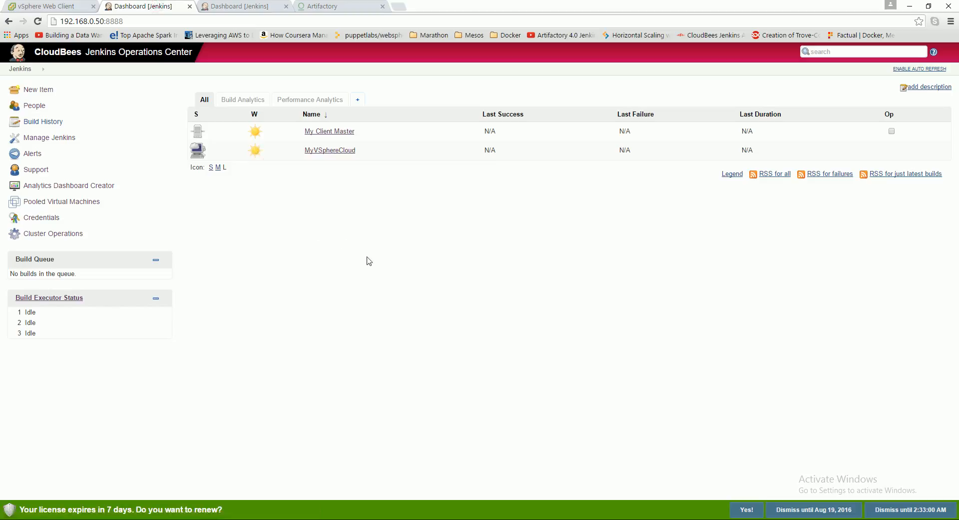
click(19, 70)
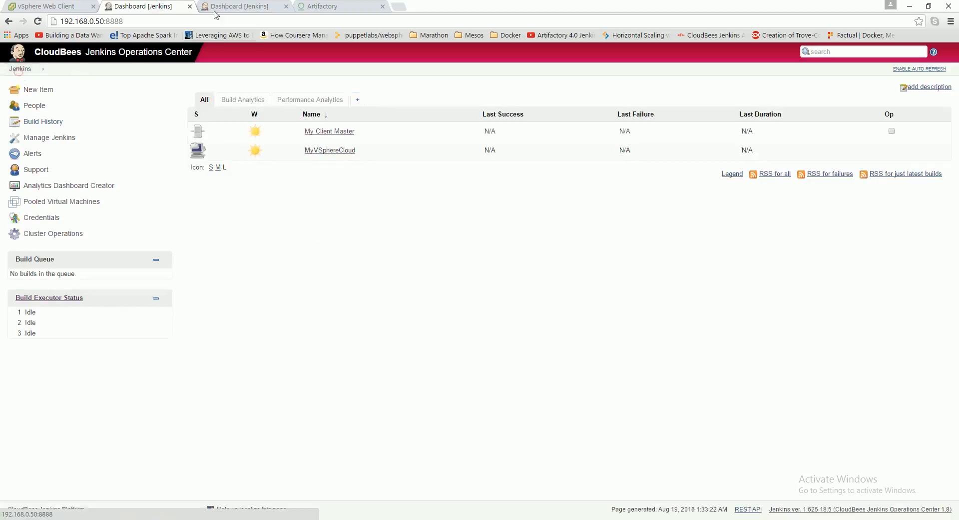
click(225, 5)
click(155, 5)
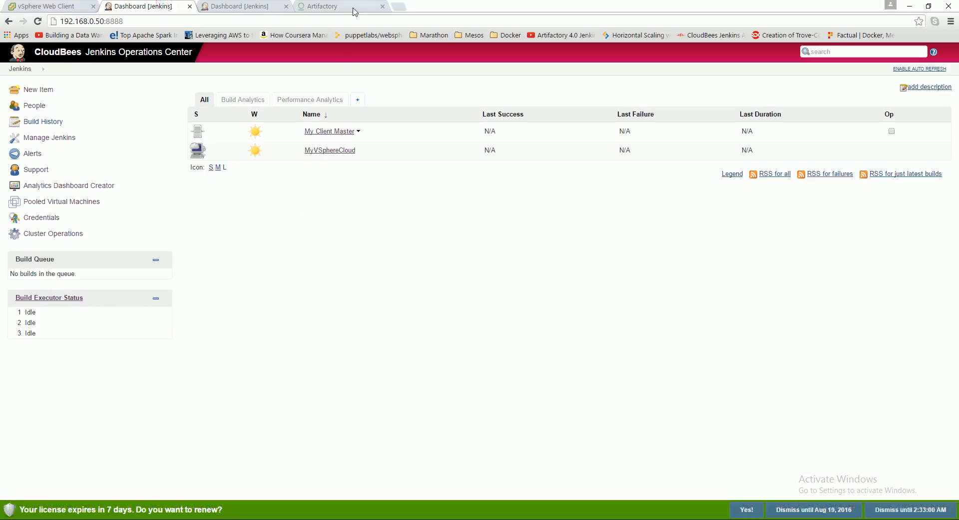
click(245, 7)
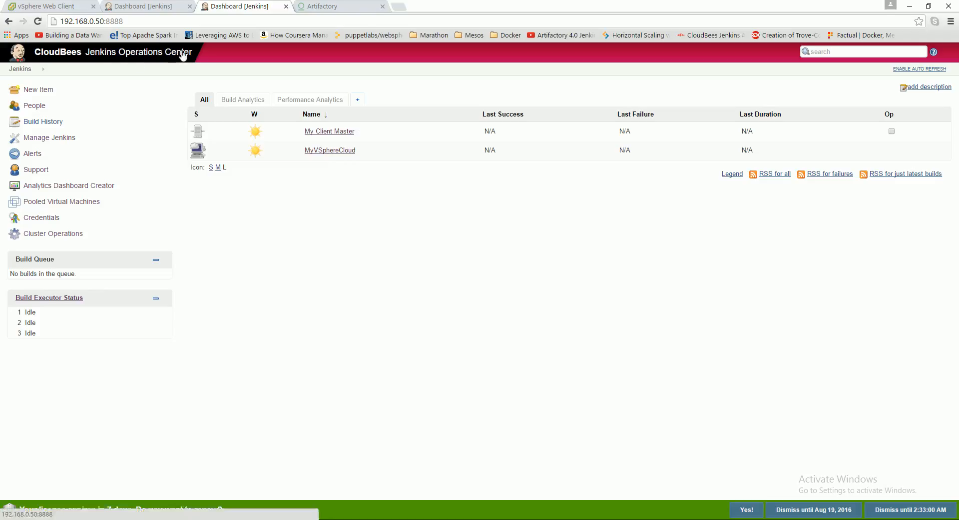
click(143, 6)
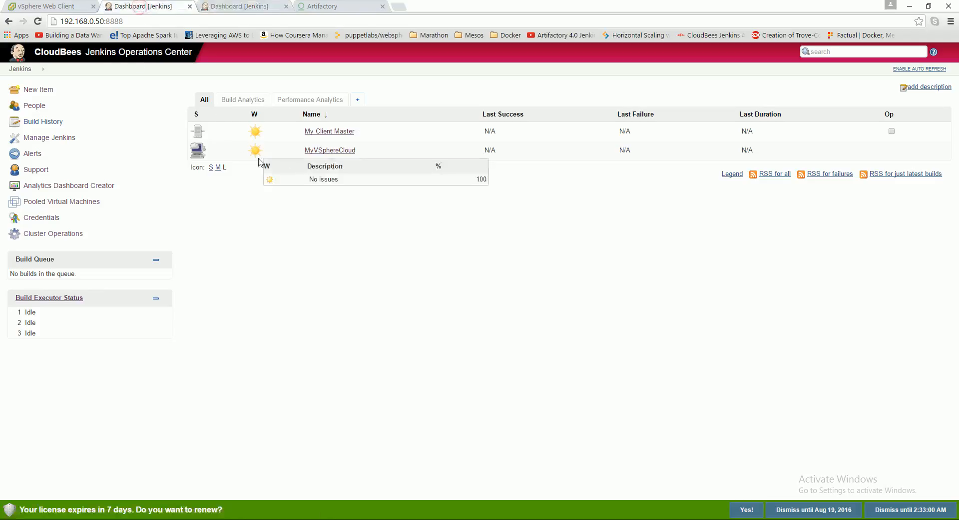
- Check MyVSphereCloud's lease availability from the second Jenkins tab and return to the Operations Center dashboard
click(244, 11)
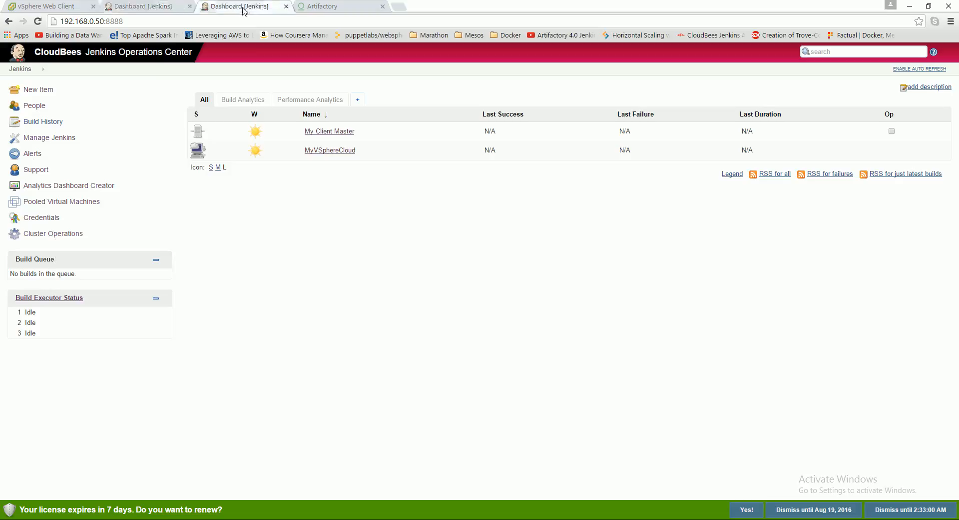
click(328, 150)
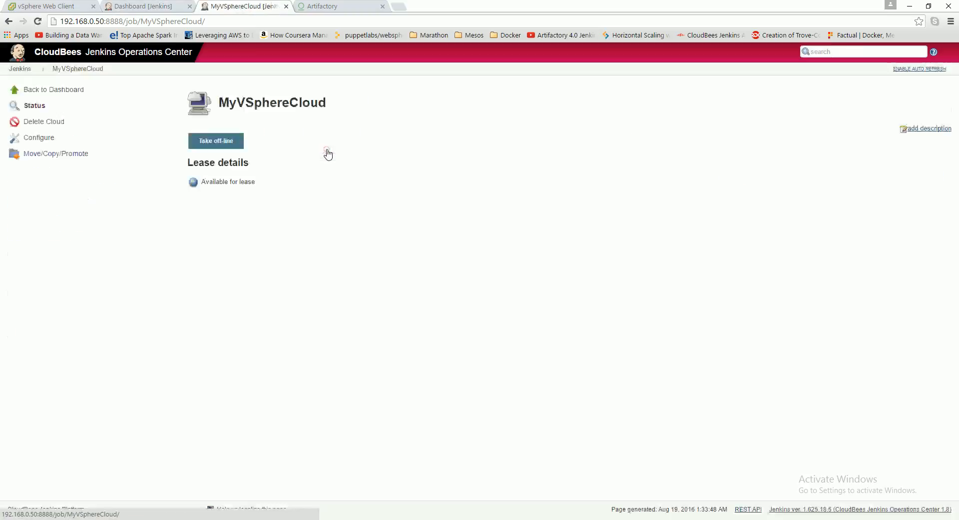
click(49, 89)
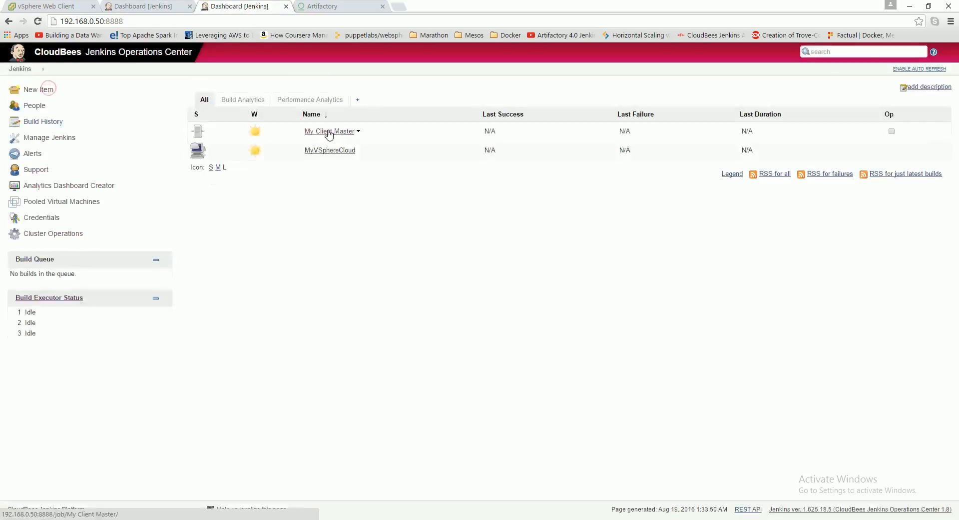
- Open build #20 of maven-example on My Client Master and view its published modules in Artifactory
click(329, 132)
click(285, 130)
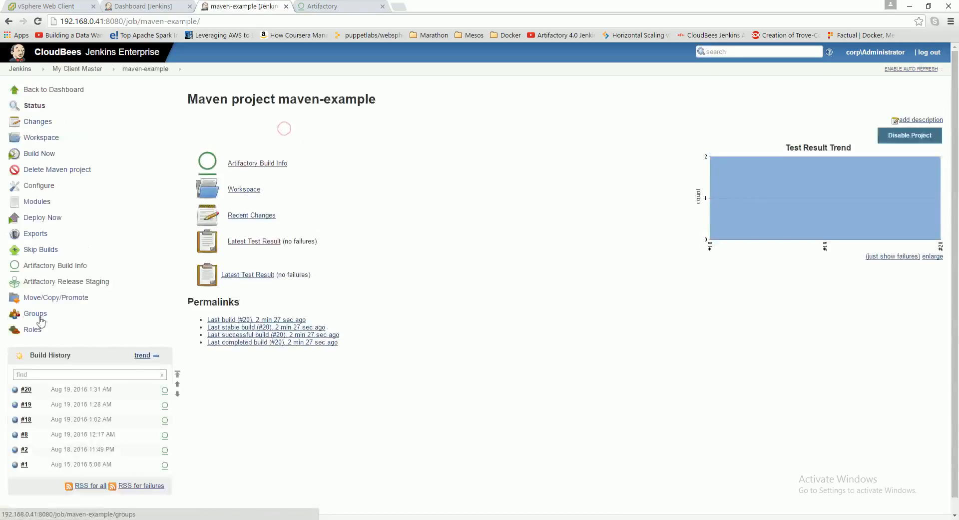
click(26, 389)
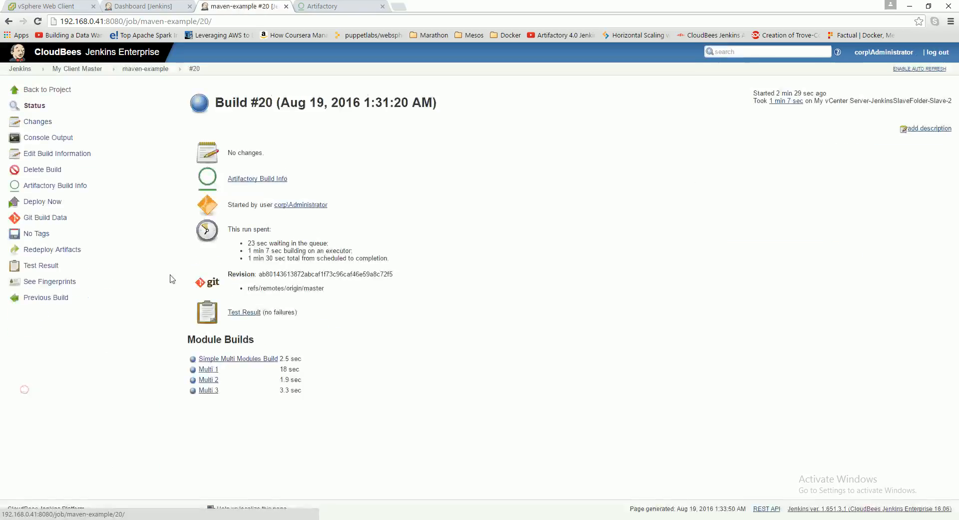
click(240, 180)
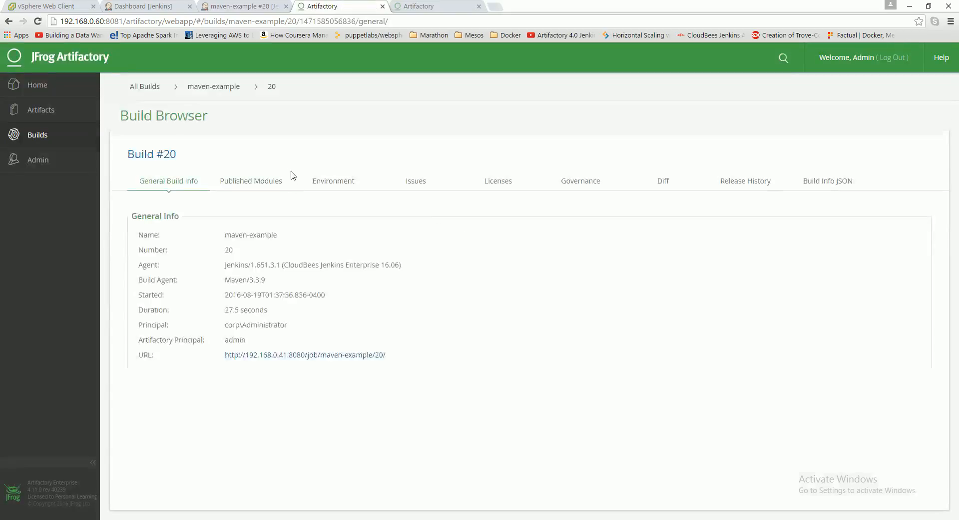
click(244, 181)
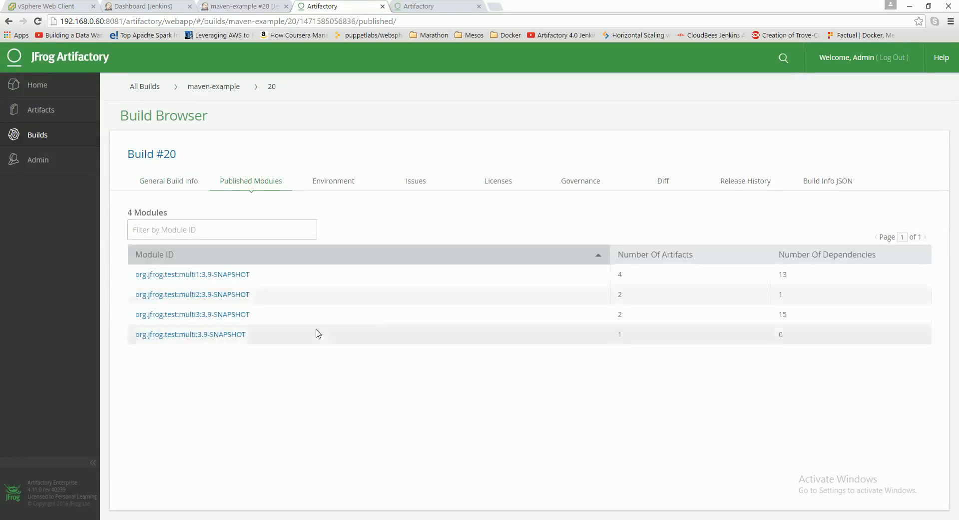
- Review the artifacts and dependencies of the org.jfrog.test:multi1:3.9-SNAPSHOT module, and return from build #20 in Jenkins to the Operations Center dashboard
click(220, 274)
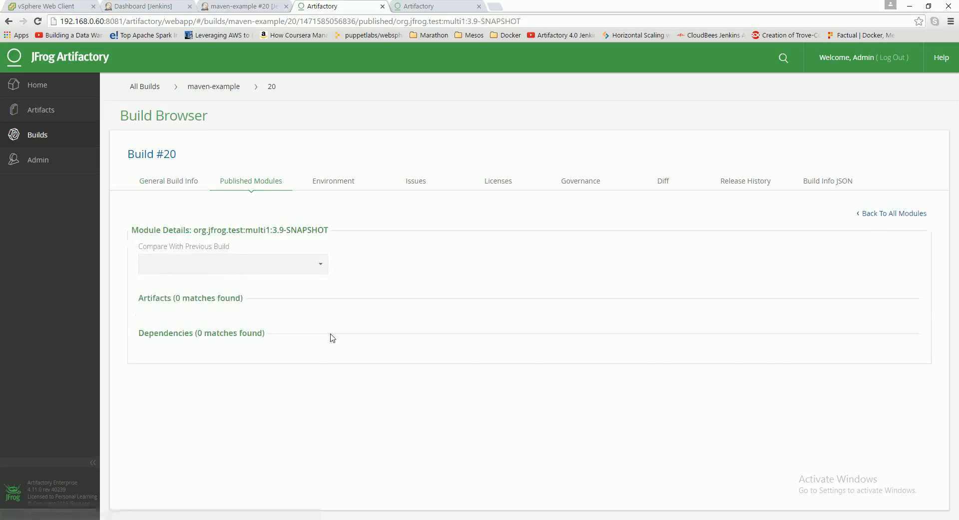
scroll(334, 335, down, 6)
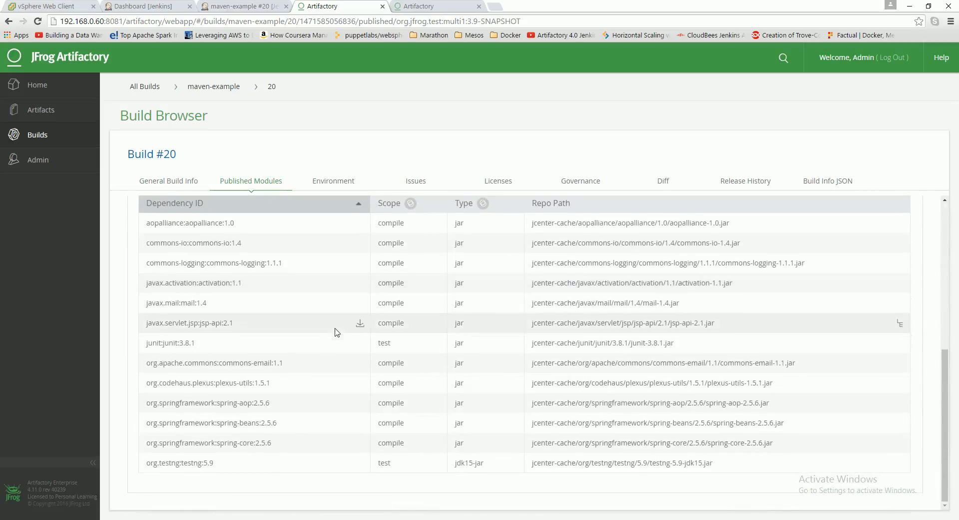
scroll(315, 302, up, 5)
scroll(315, 302, up, 1)
click(255, 5)
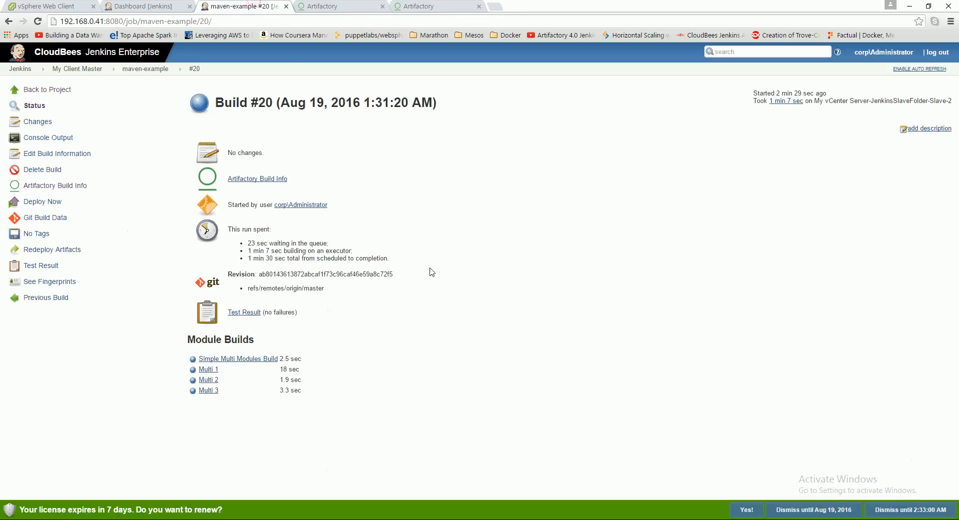
click(18, 69)
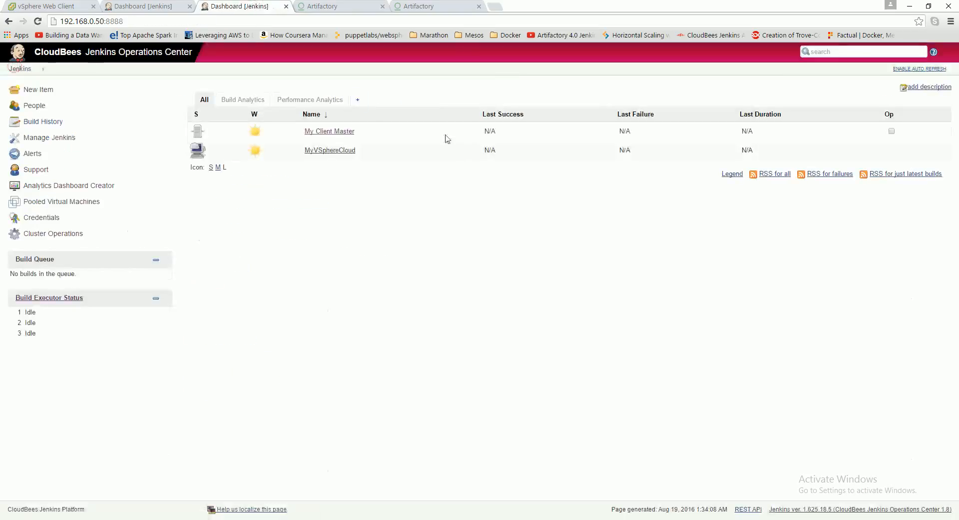
- Look through the hosts and clusters, storage and networking inventories of the vCenter server in the vSphere Web Client
click(47, 6)
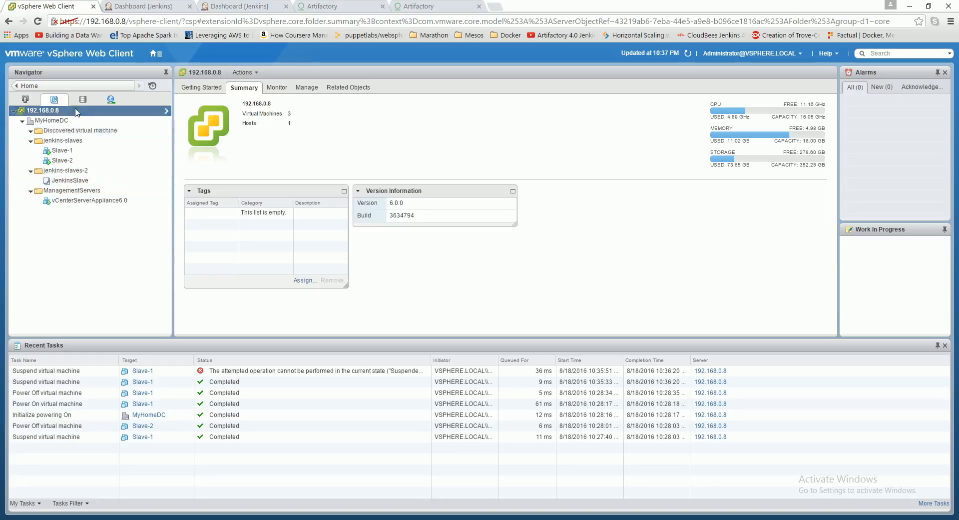
click(24, 102)
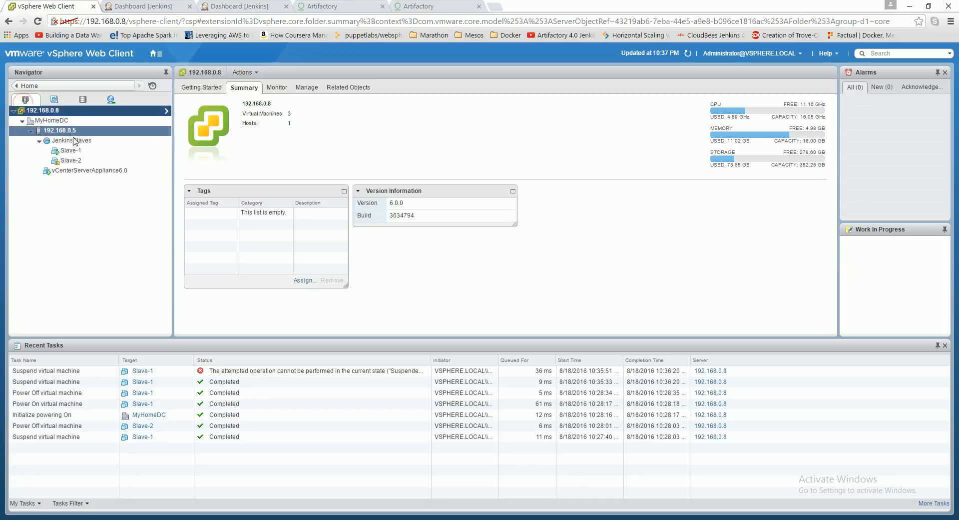
click(83, 99)
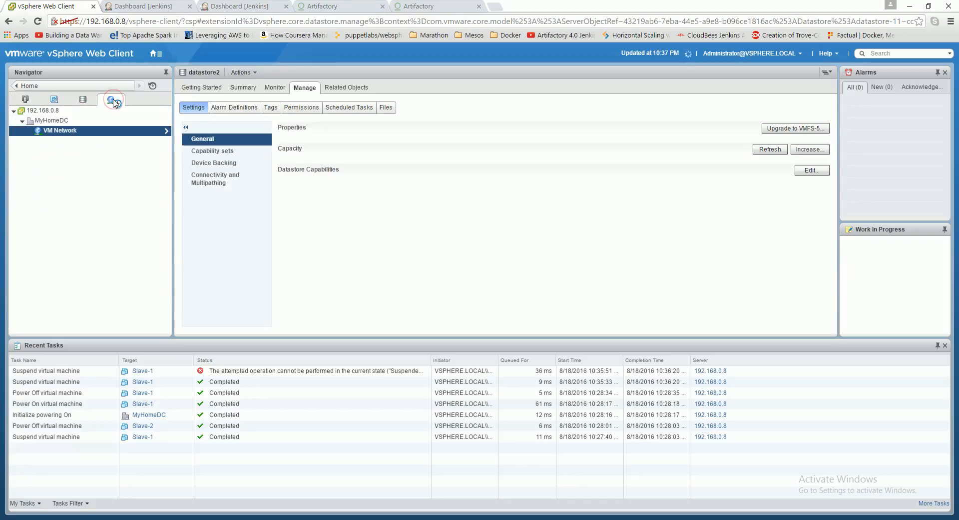
click(111, 99)
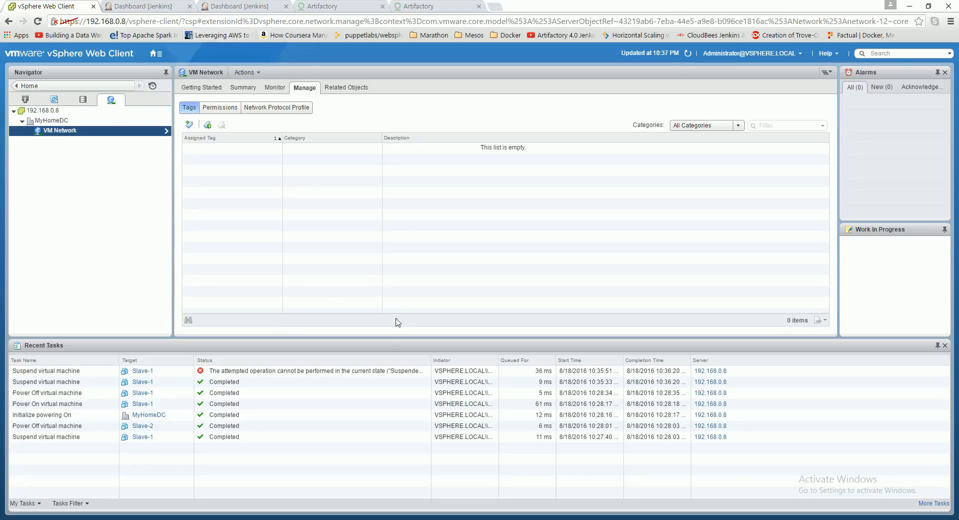
click(876, 519)
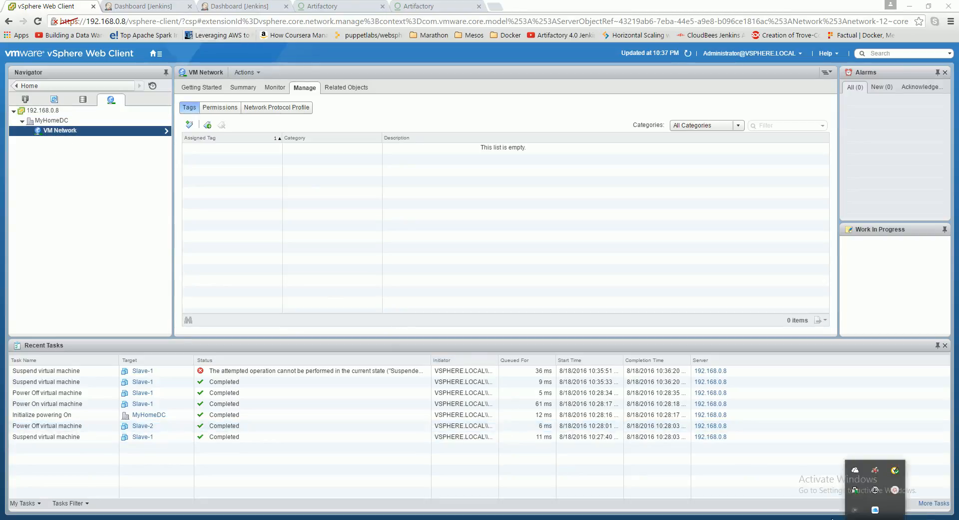